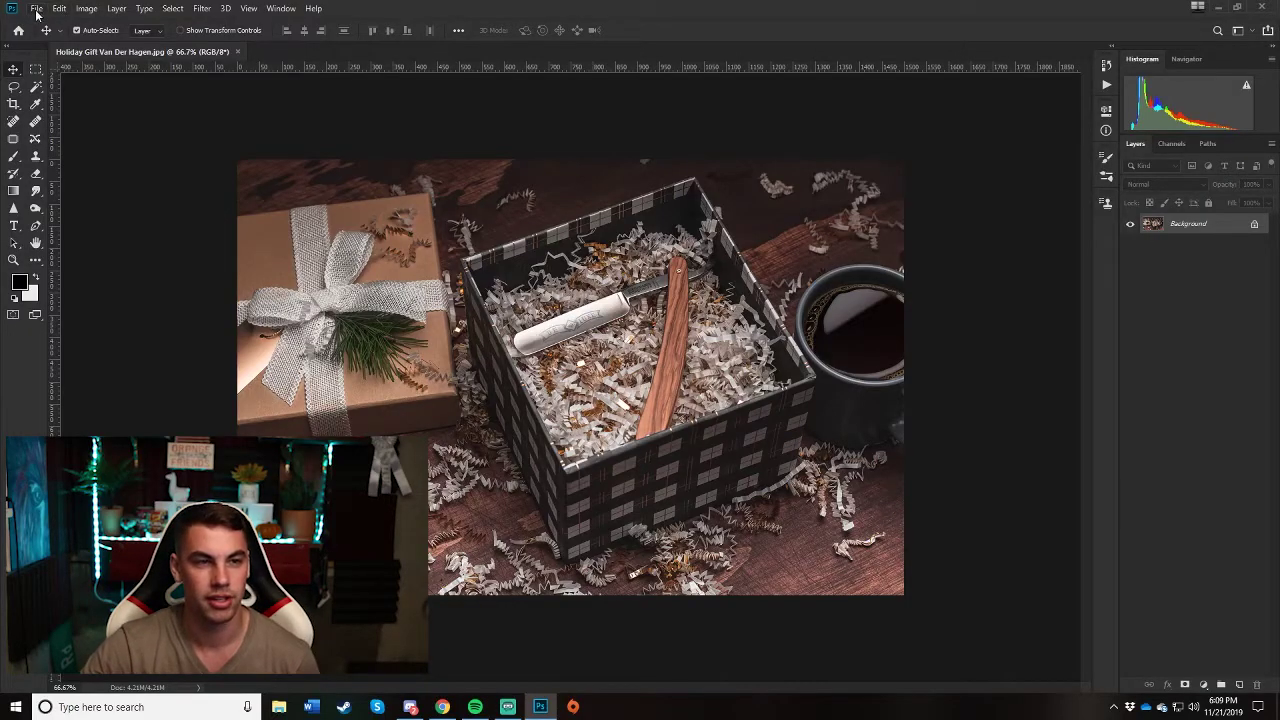
Open coffee bubbles.jpg from the photos/addons folder
click(36, 9)
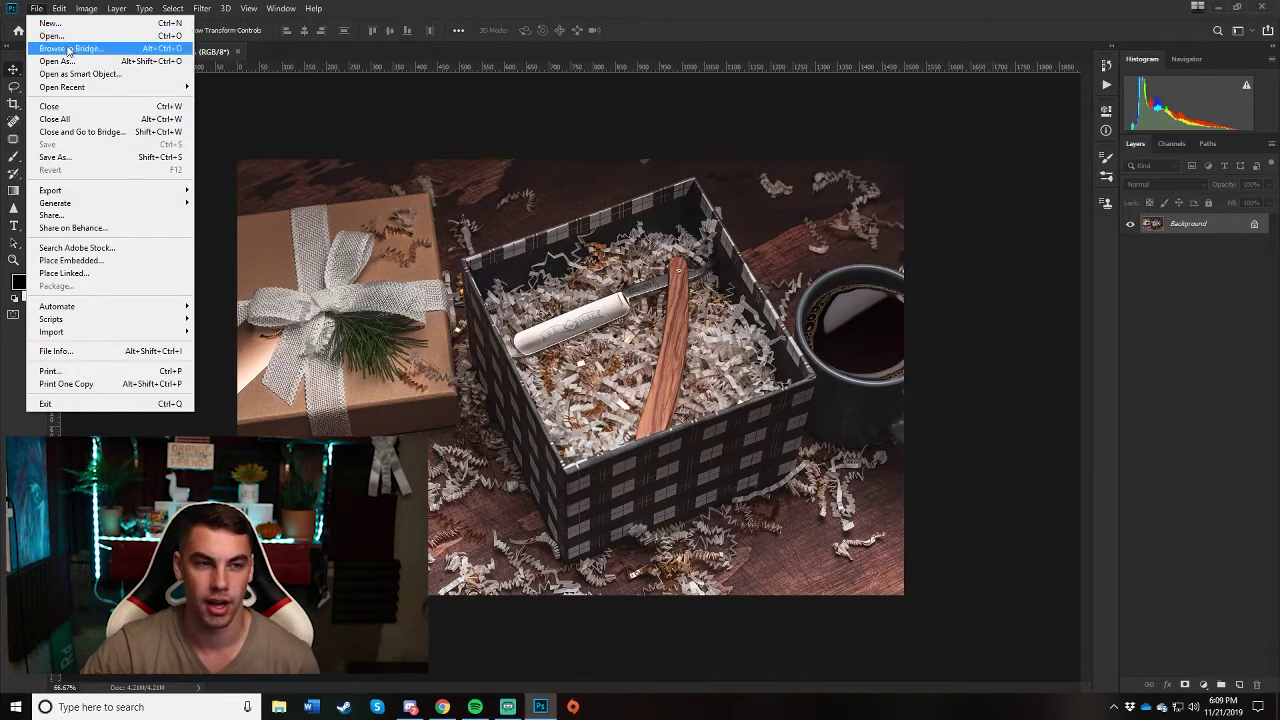
click(50, 36)
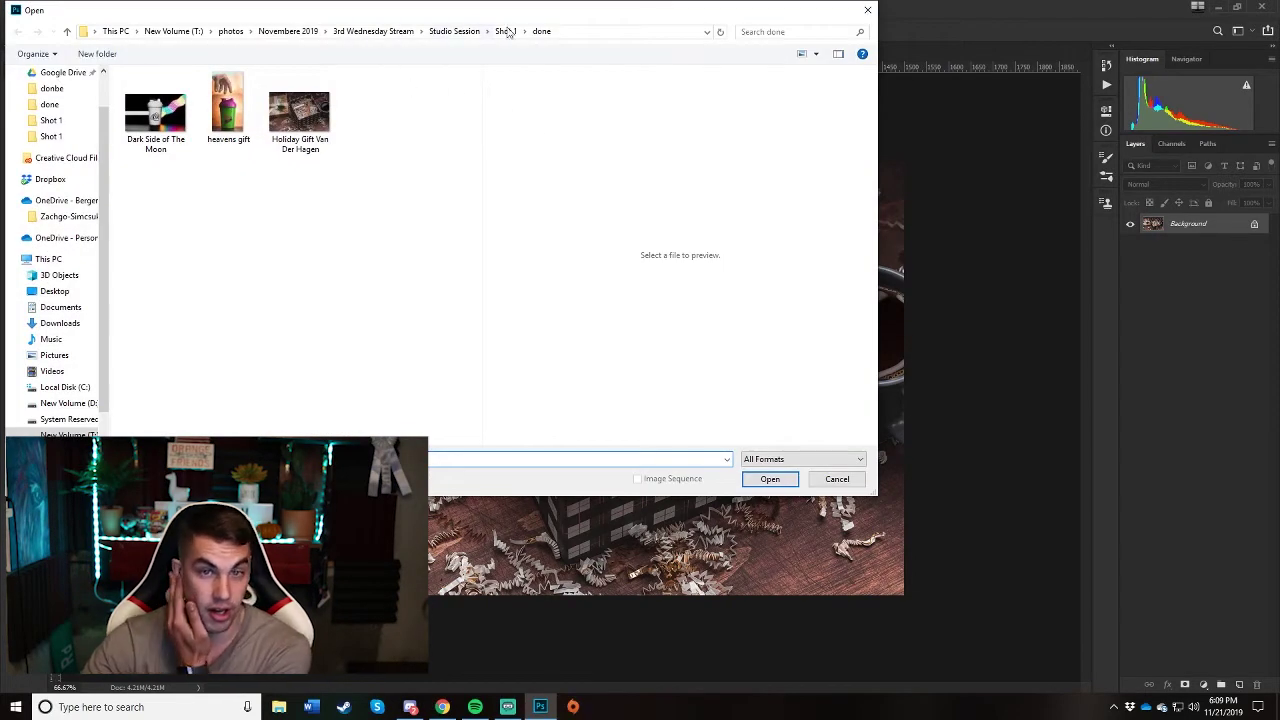
click(508, 31)
click(231, 31)
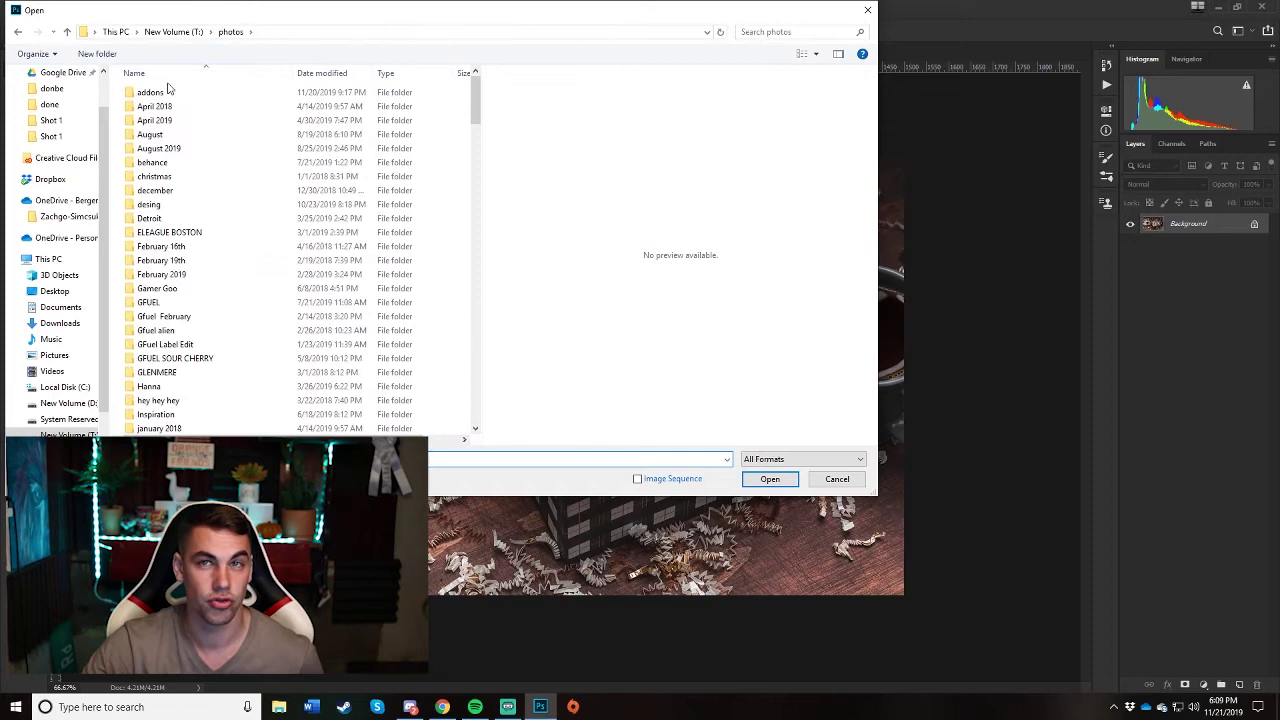
double_click(163, 93)
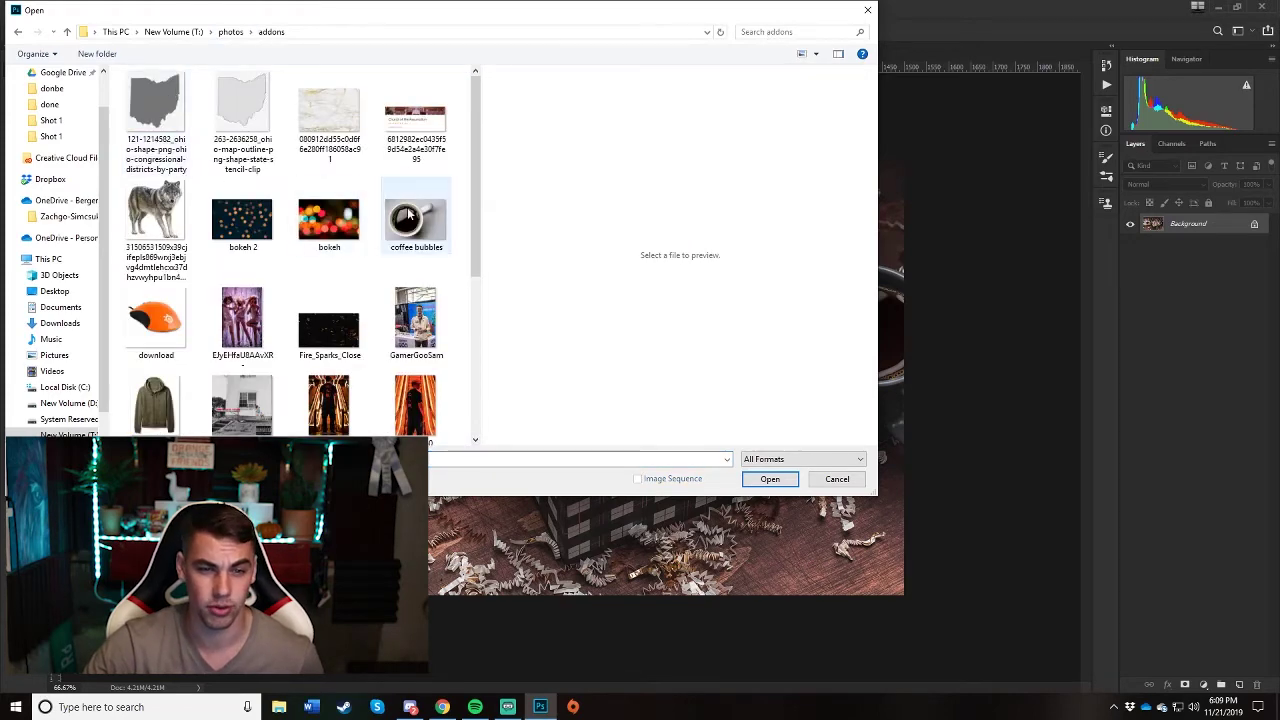
double_click(408, 214)
Open the raw gift-box photo Sunday -1208.CR2 through Camera Raw
click(36, 8)
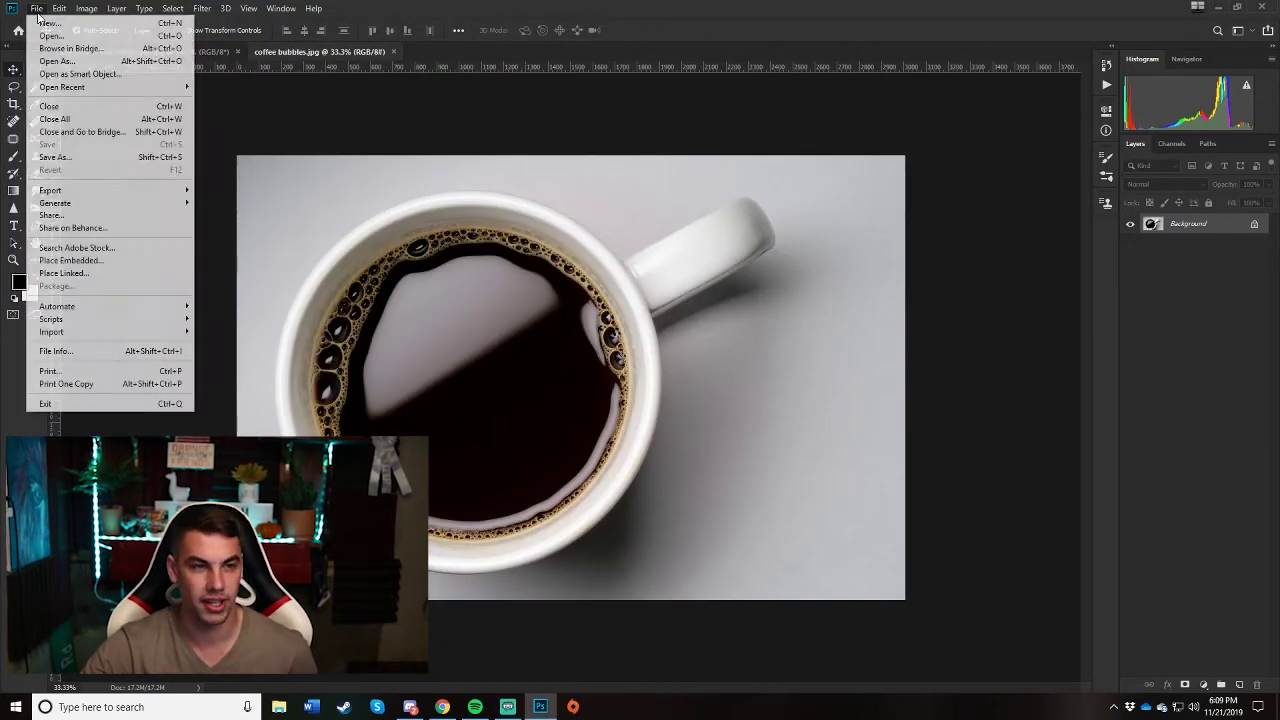
click(50, 35)
click(235, 32)
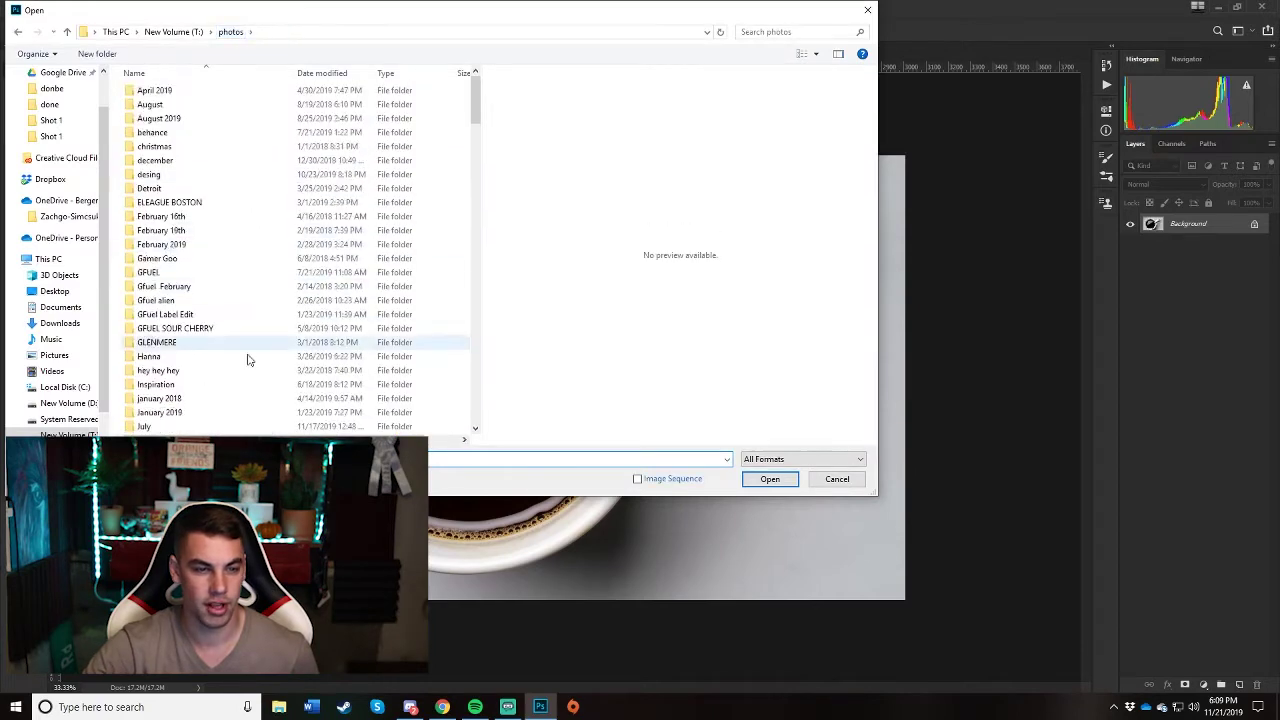
scroll(249, 357, down, 5)
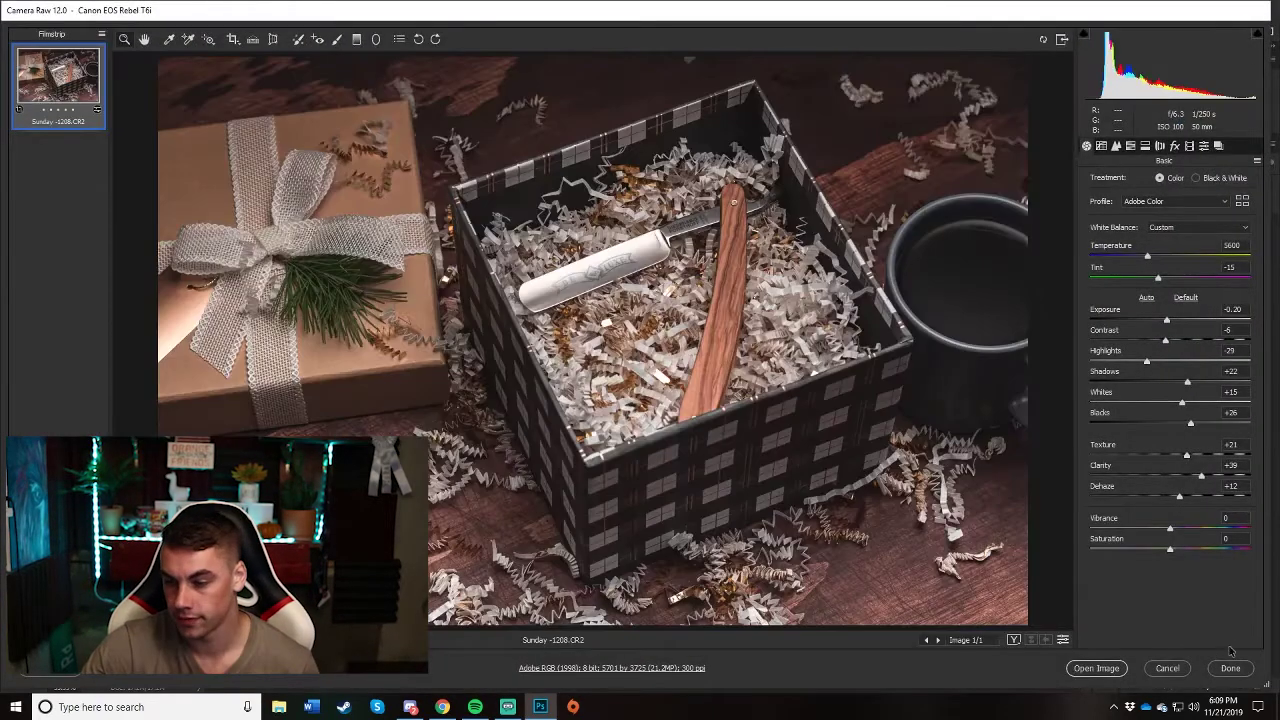
click(1180, 671)
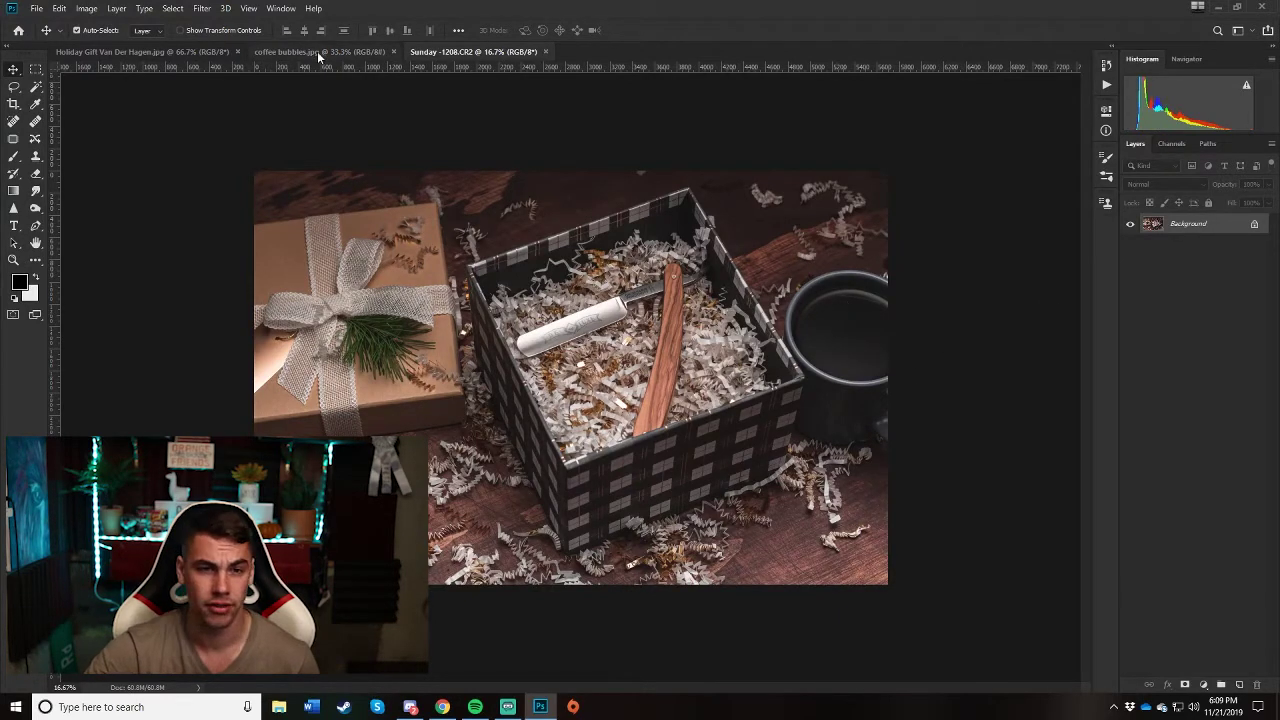
Duplicate the gift-box Background layer, then lasso the coffee surface in coffee bubbles.jpg and paste it as Layer 1
drag(1224, 228, 1239, 684)
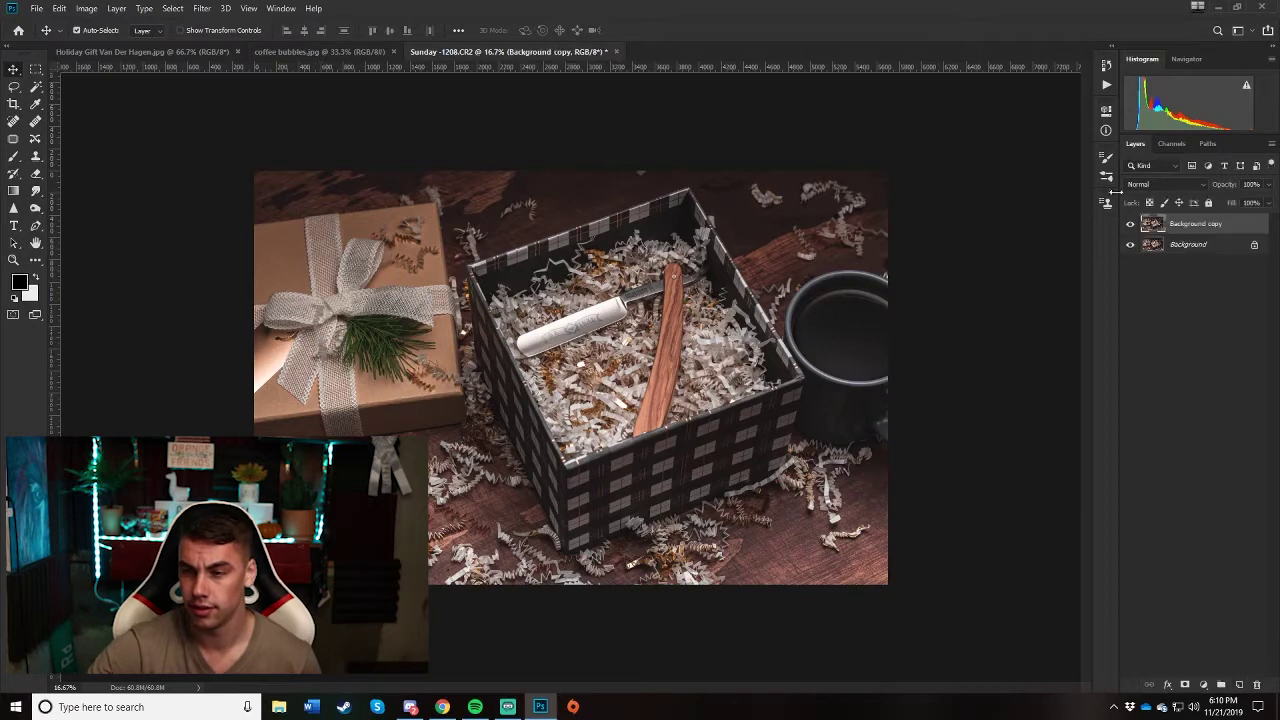
click(383, 53)
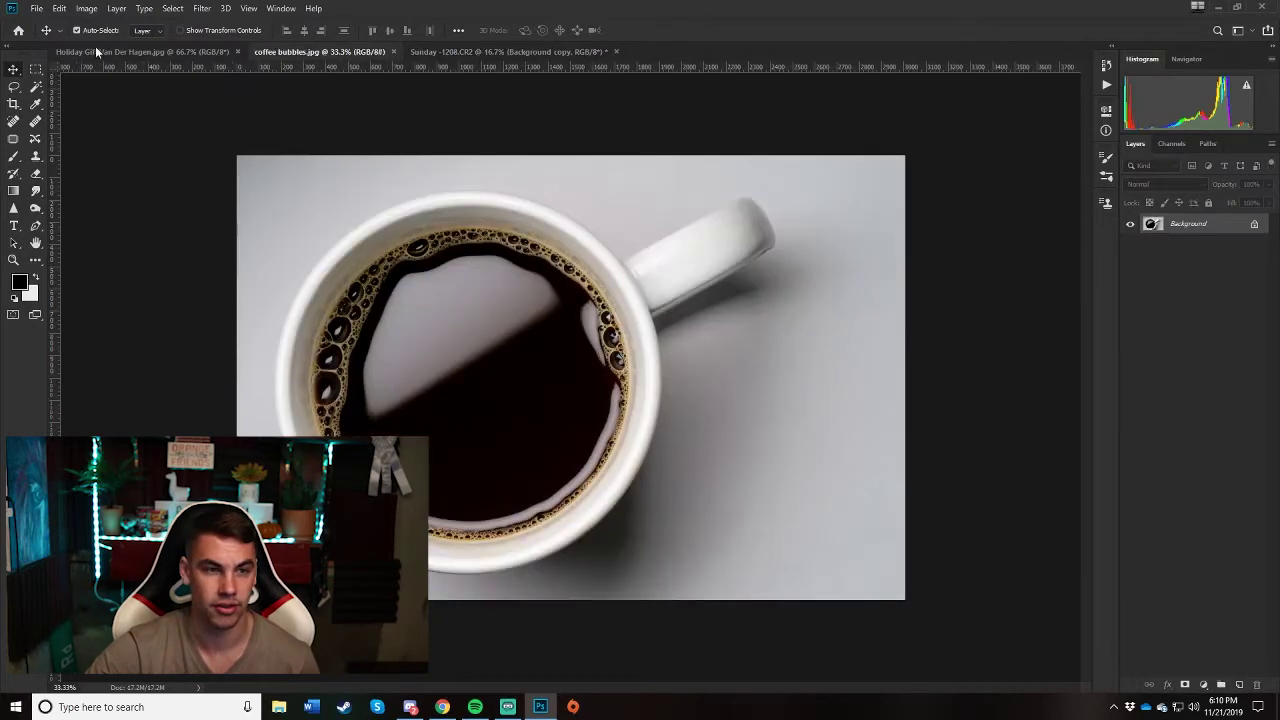
click(16, 88)
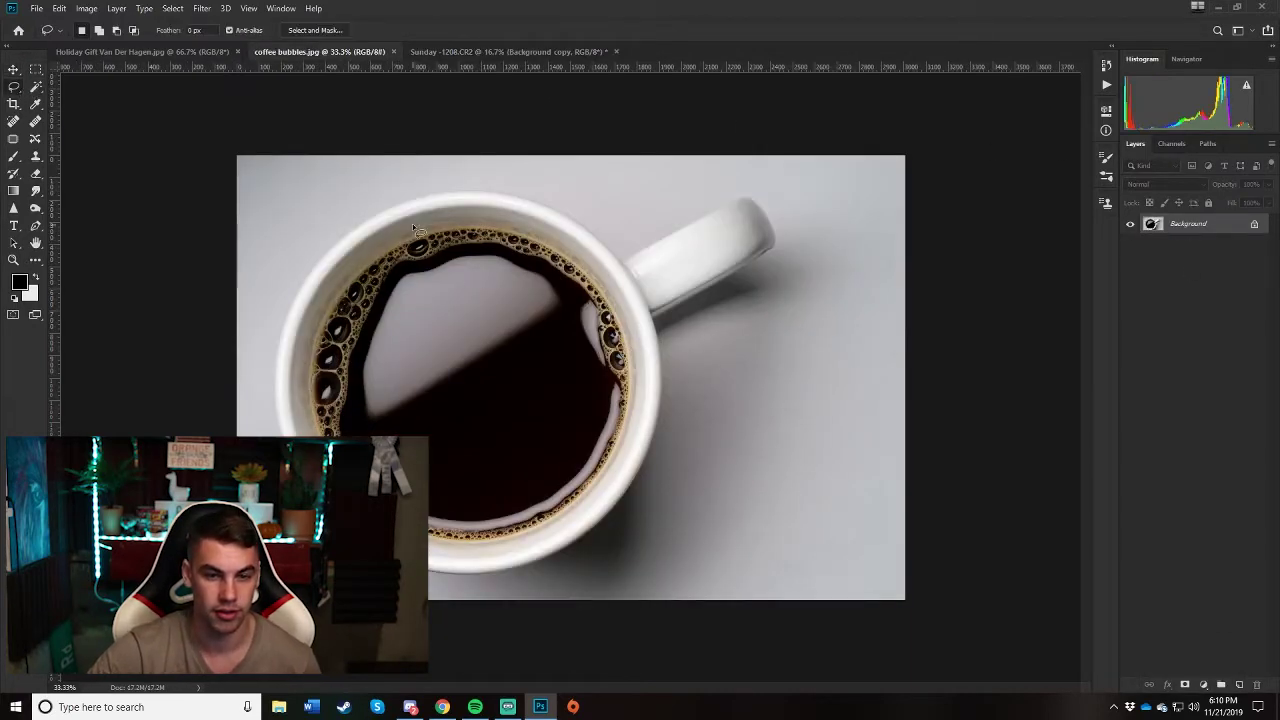
mouse_move(412, 225)
mouse_down()
mouse_move(338, 270)
mouse_move(305, 317)
mouse_up()
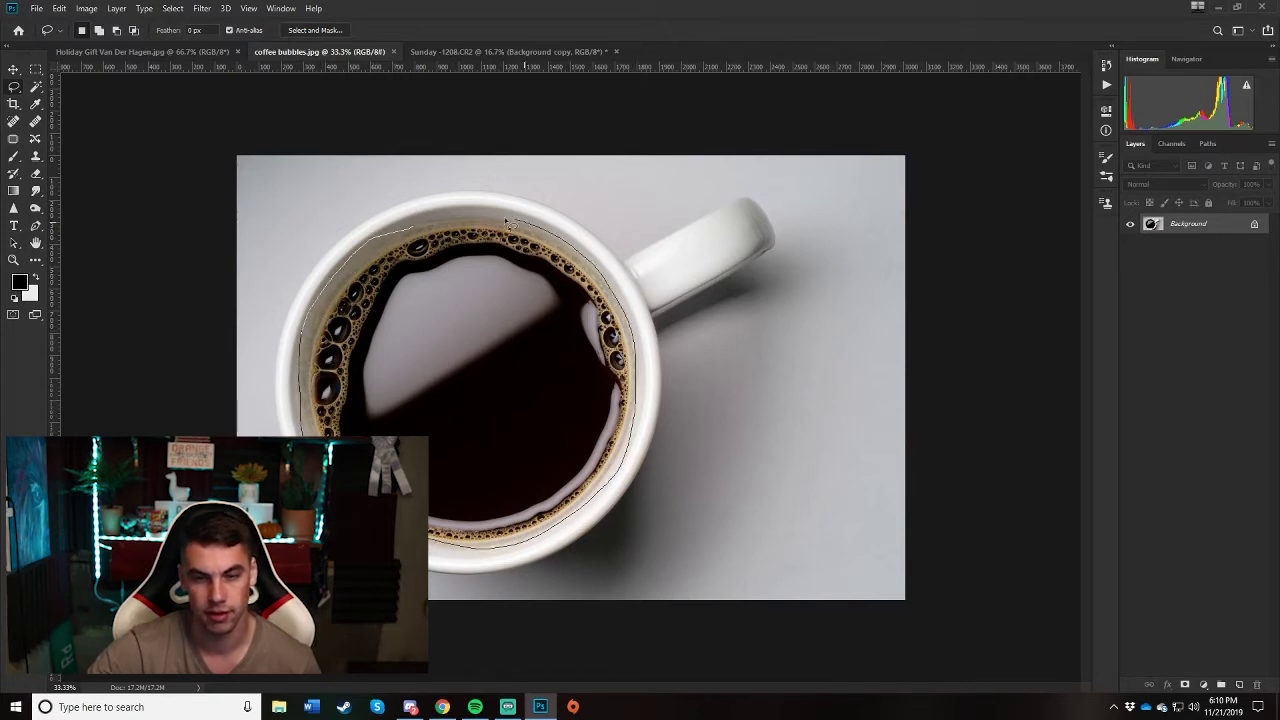
drag(414, 224, 415, 225)
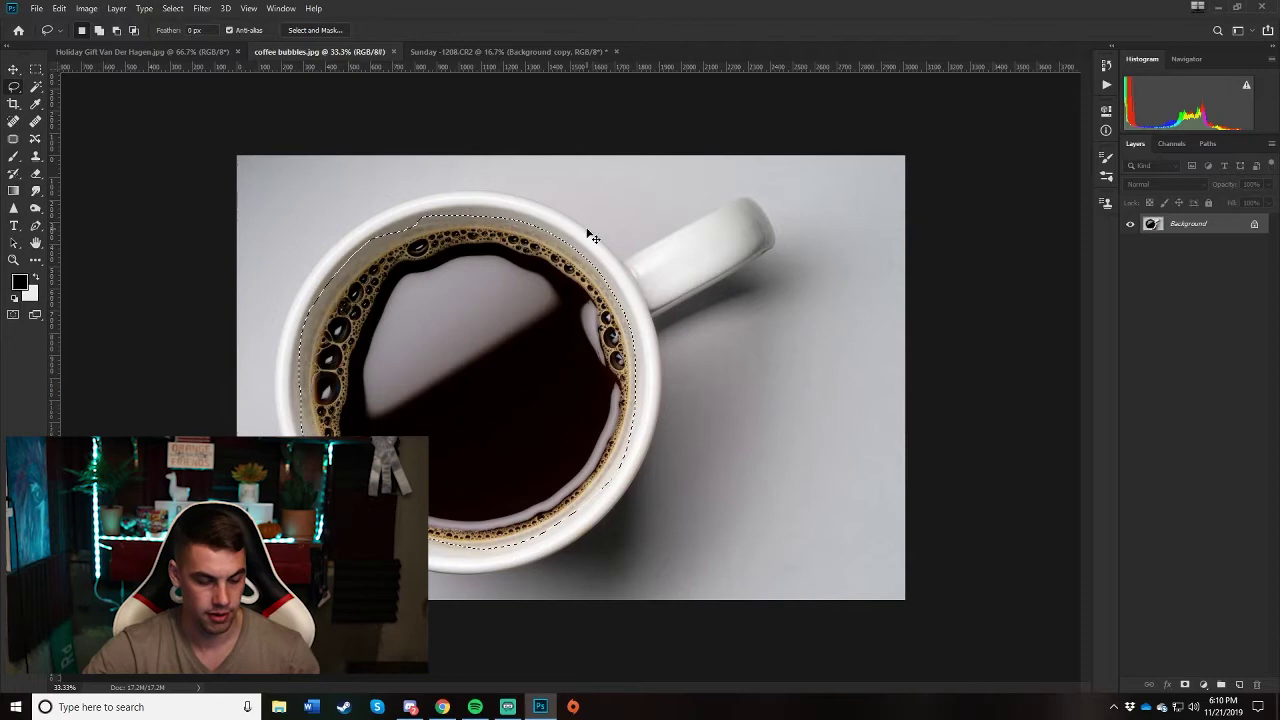
click(461, 50)
key(ctrl+v)
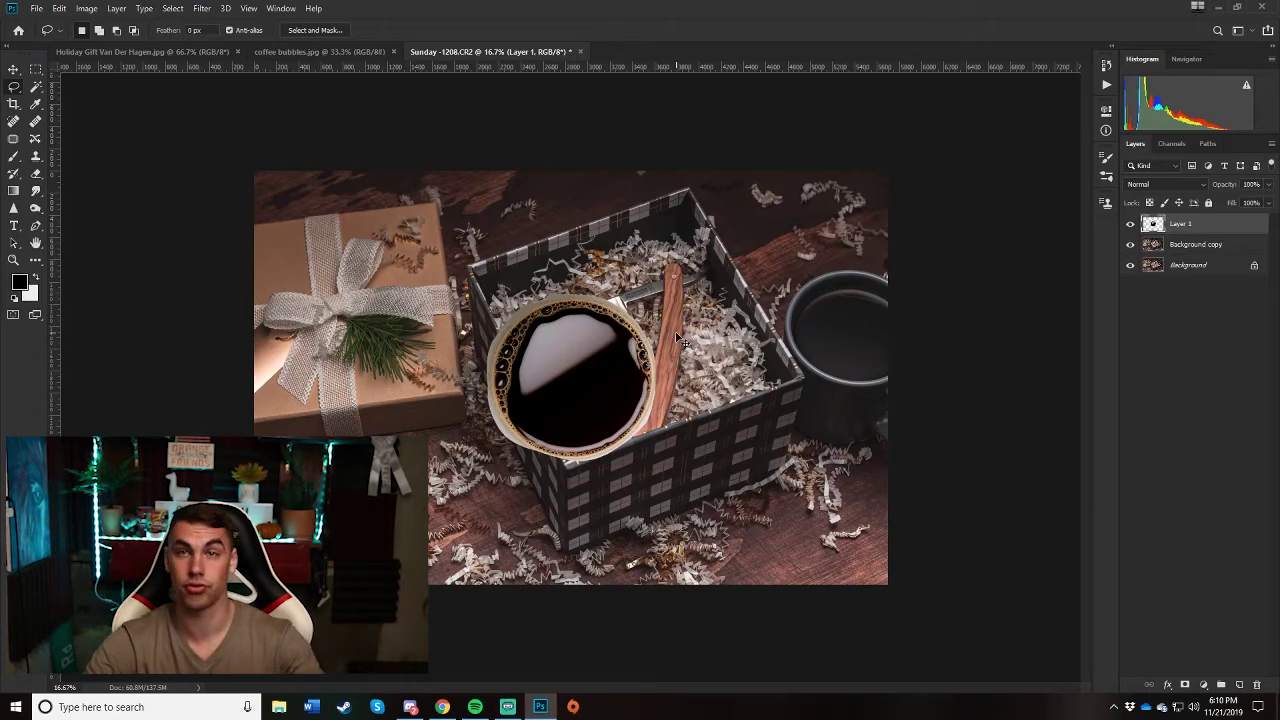
Free Transform the pasted coffee into the box's middle, scaling it to about 148% by 151%
key(ctrl+t)
drag(612, 350, 600, 300)
drag(654, 266, 779, 347)
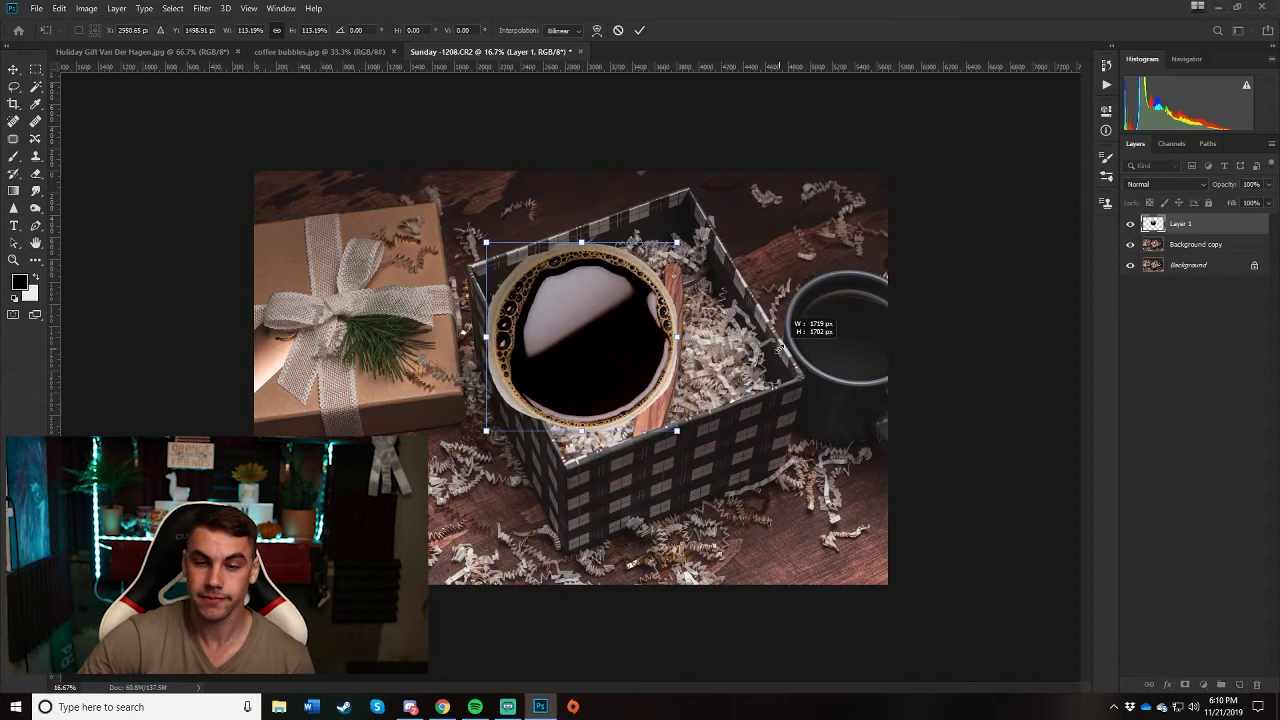
drag(600, 323, 637, 315)
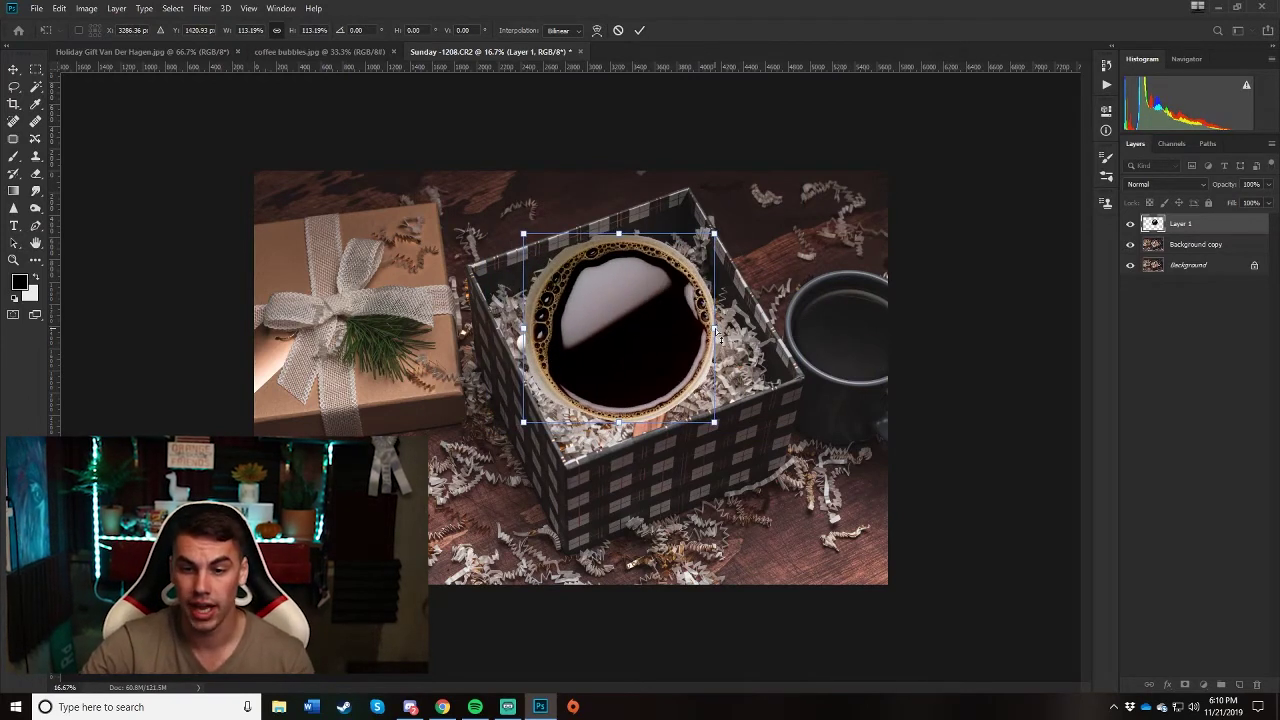
drag(714, 328, 905, 302)
key(ctrl+z)
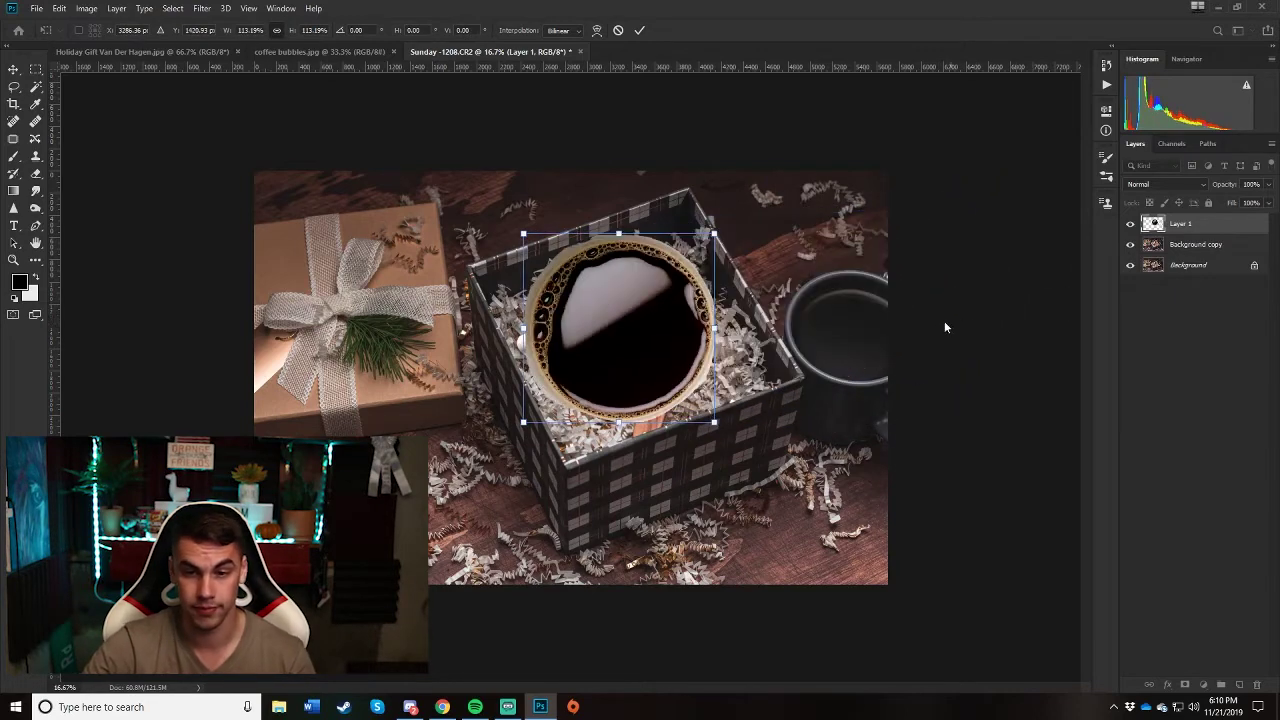
drag(714, 328, 819, 323)
drag(619, 127, 676, 205)
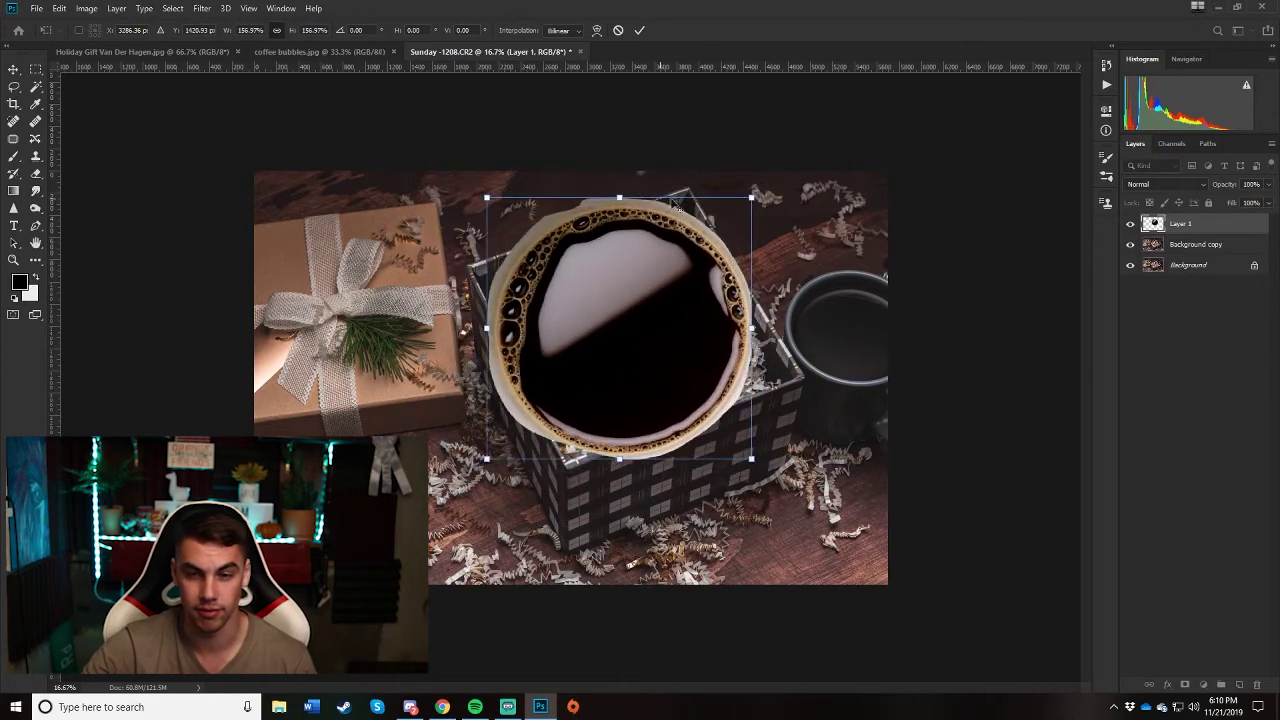
drag(753, 195, 617, 203)
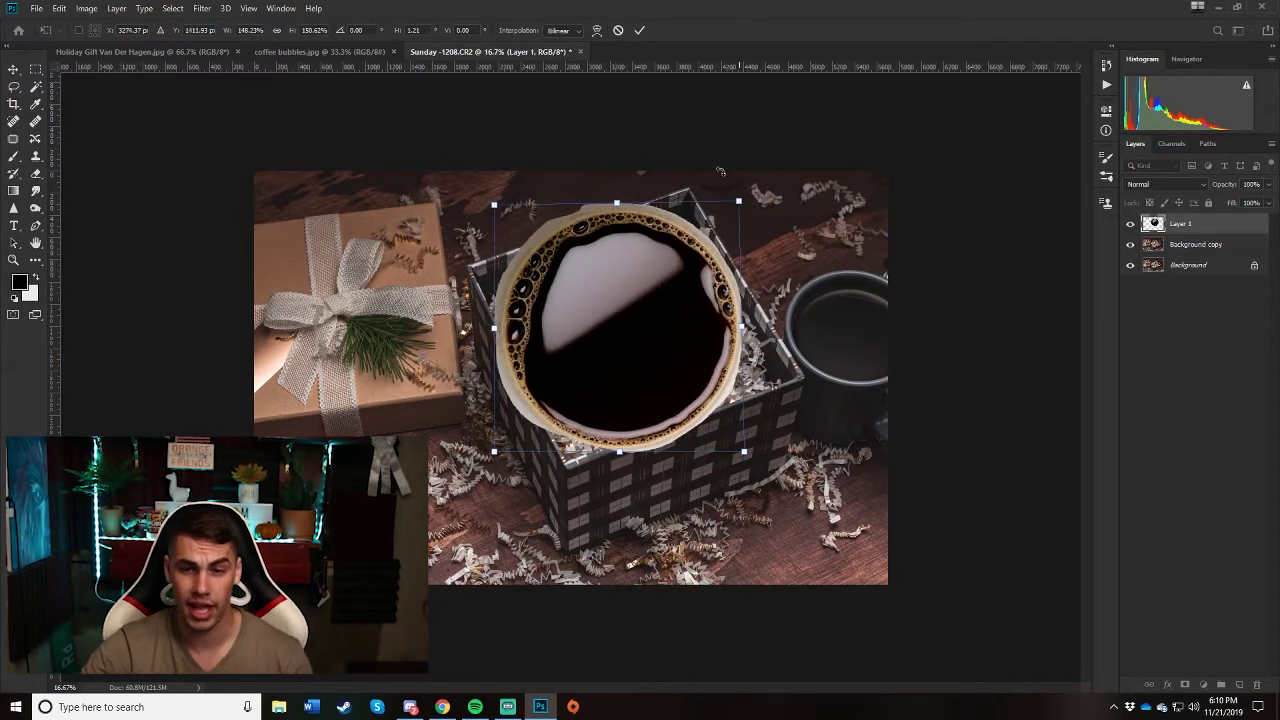
Try a perspective pinch on the coffee surface's right side, then cancel the transform
right_click(629, 284)
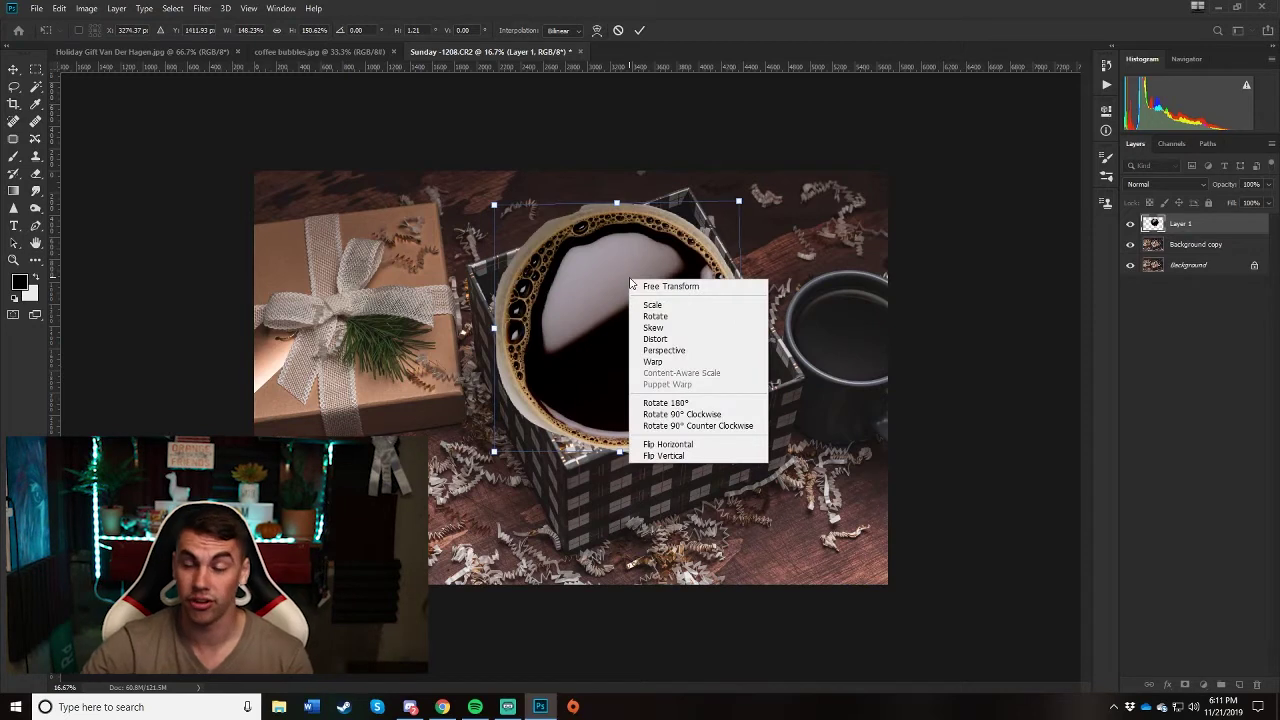
click(667, 352)
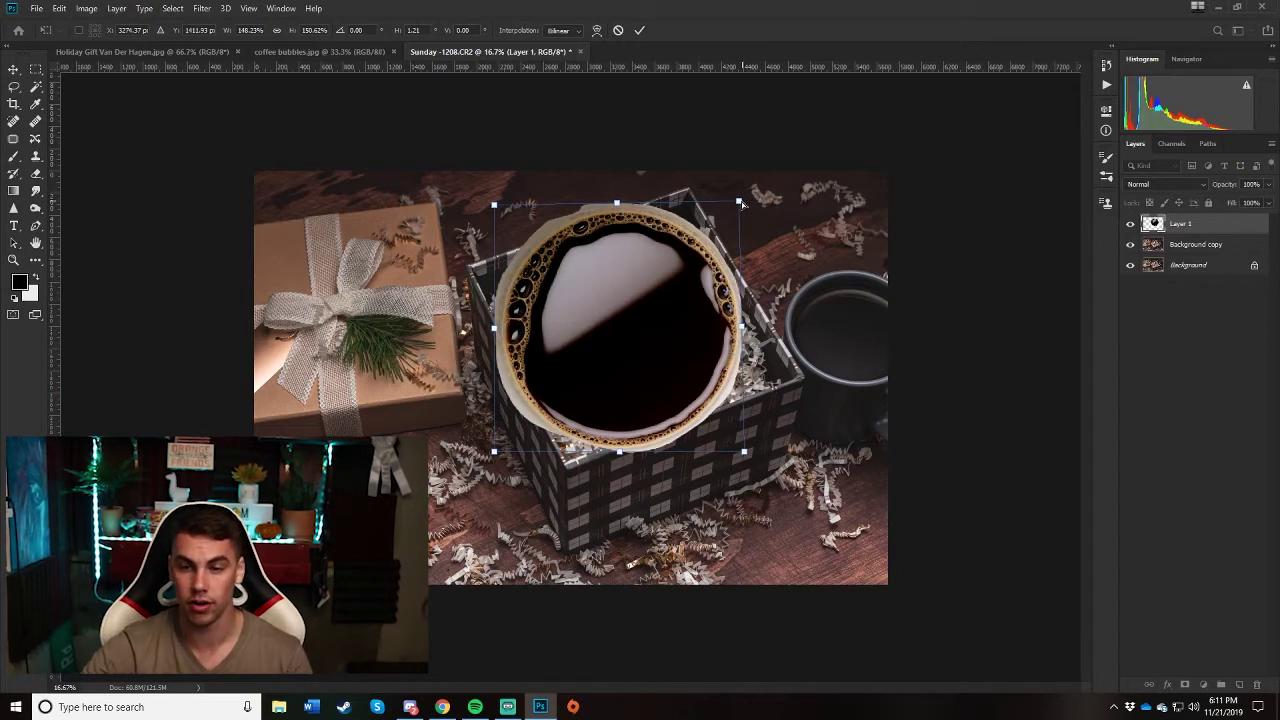
drag(749, 202, 716, 201)
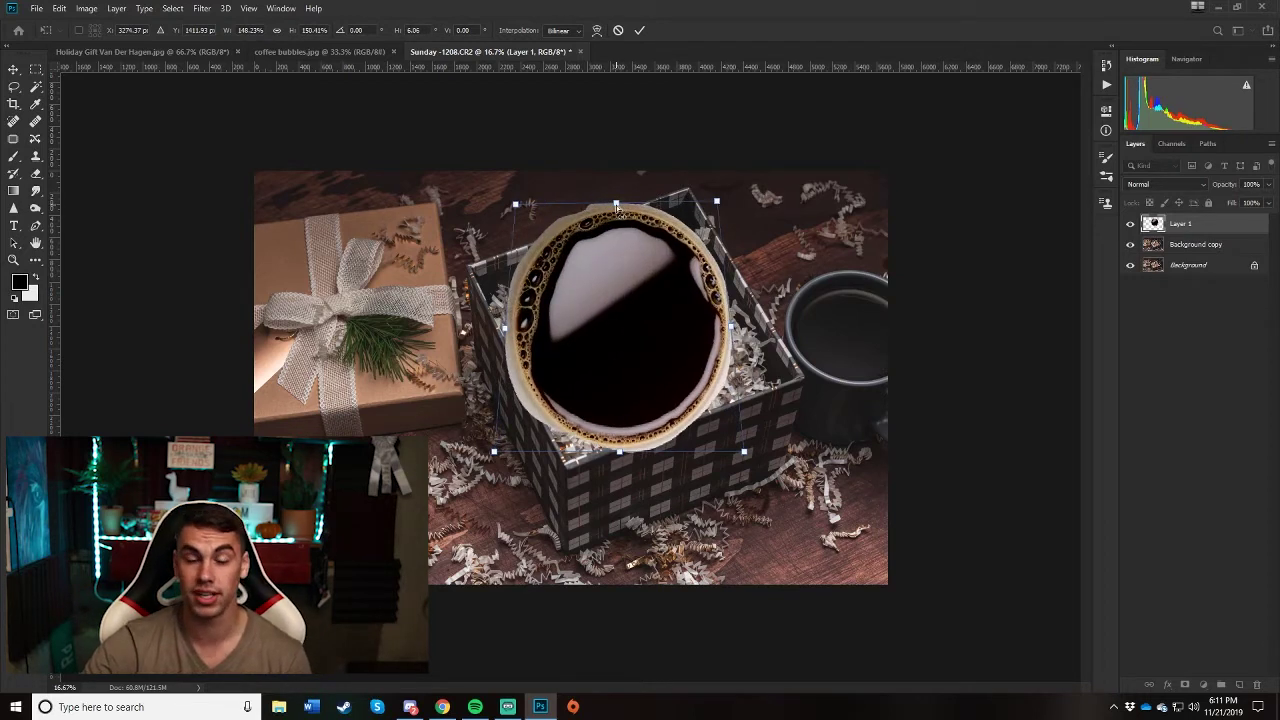
click(618, 31)
Start a new transform, undo a perspective skew, and nudge the coffee slightly up and right
key(ctrl+t)
drag(615, 381, 650, 333)
right_click(650, 333)
click(695, 403)
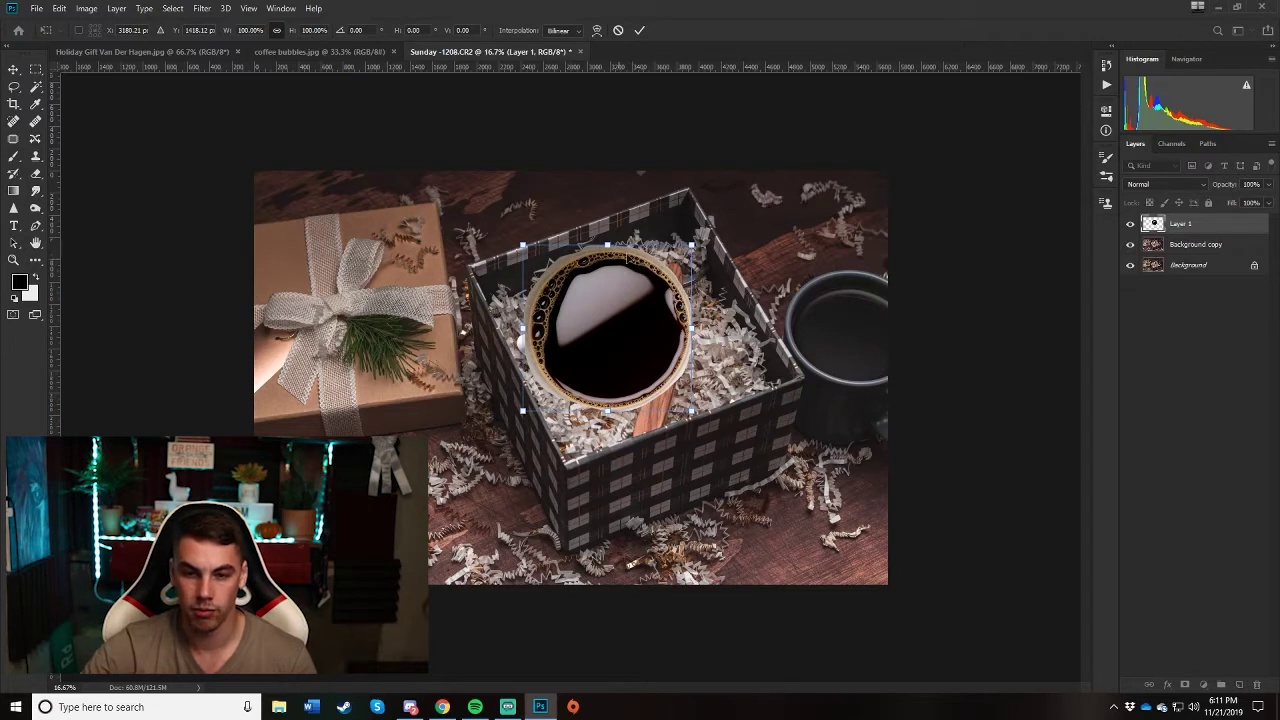
mouse_move(690, 247)
mouse_down()
mouse_move(689, 168)
mouse_move(692, 303)
mouse_move(691, 222)
mouse_up()
key(ctrl+z)
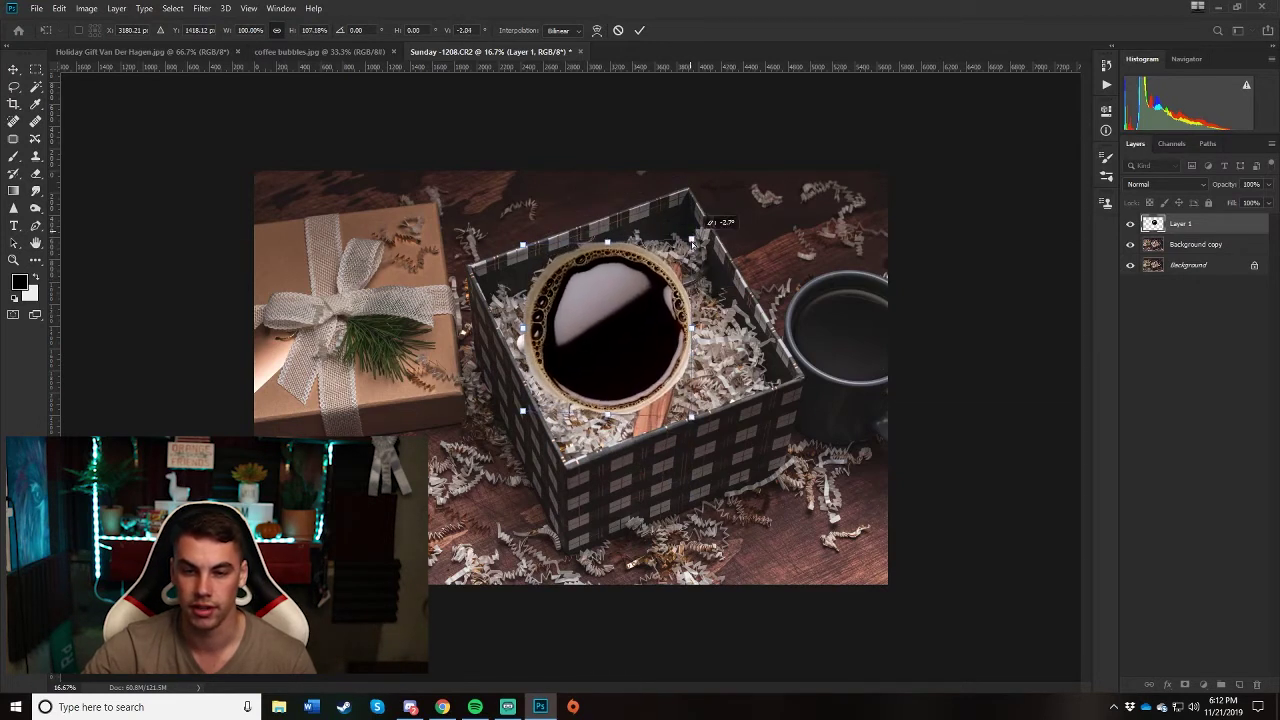
key(ctrl+z)
key(ctrl+z)
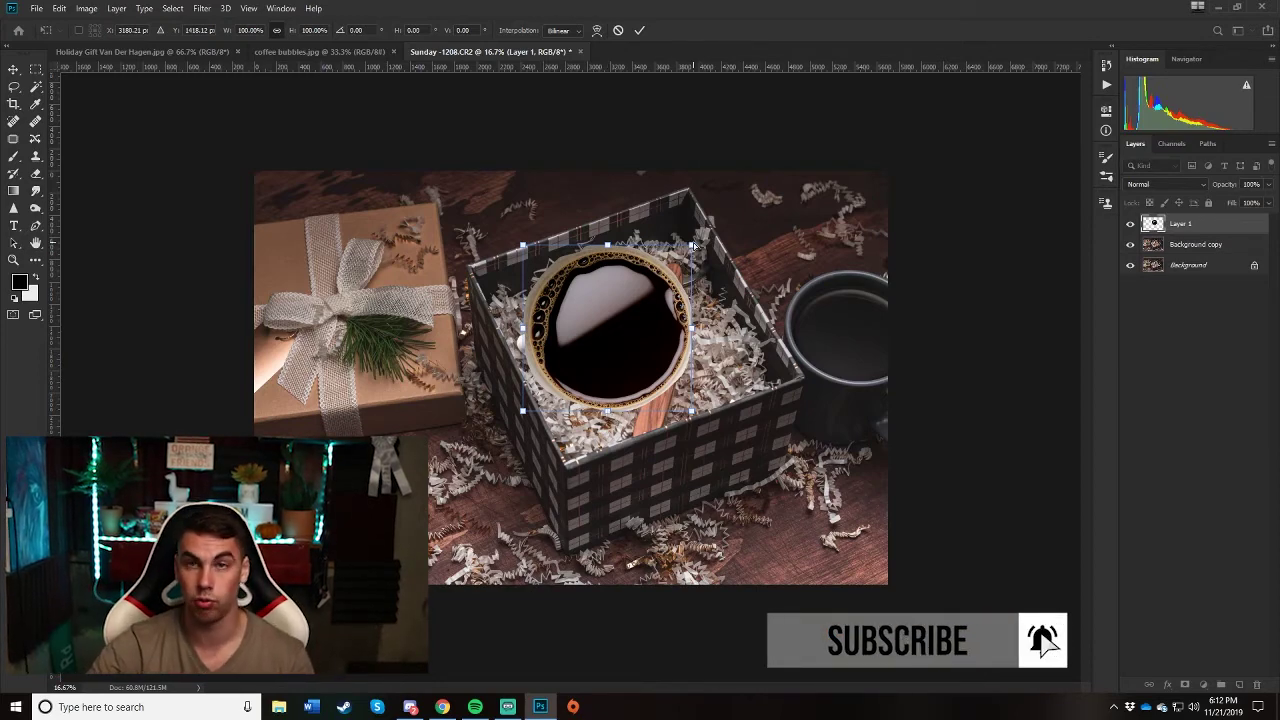
drag(629, 329, 656, 320)
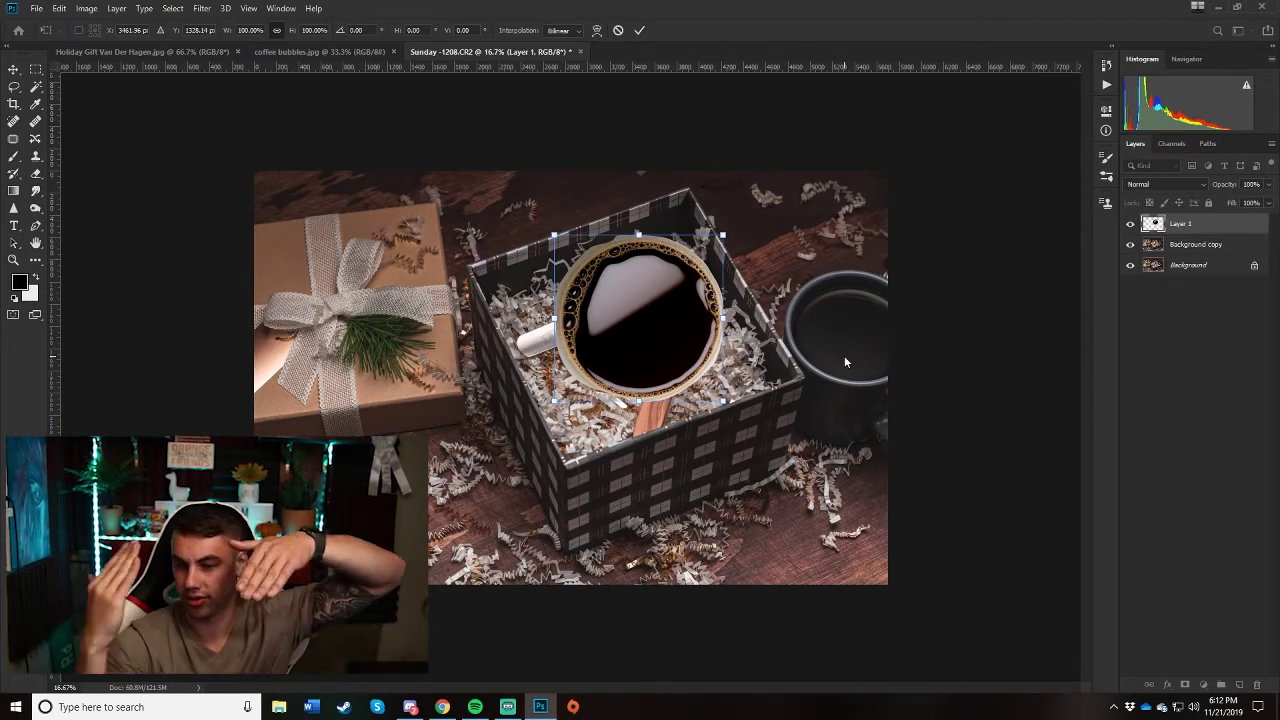
Lower the coffee layer's opacity to 60% so the mug shows through
click(1268, 184)
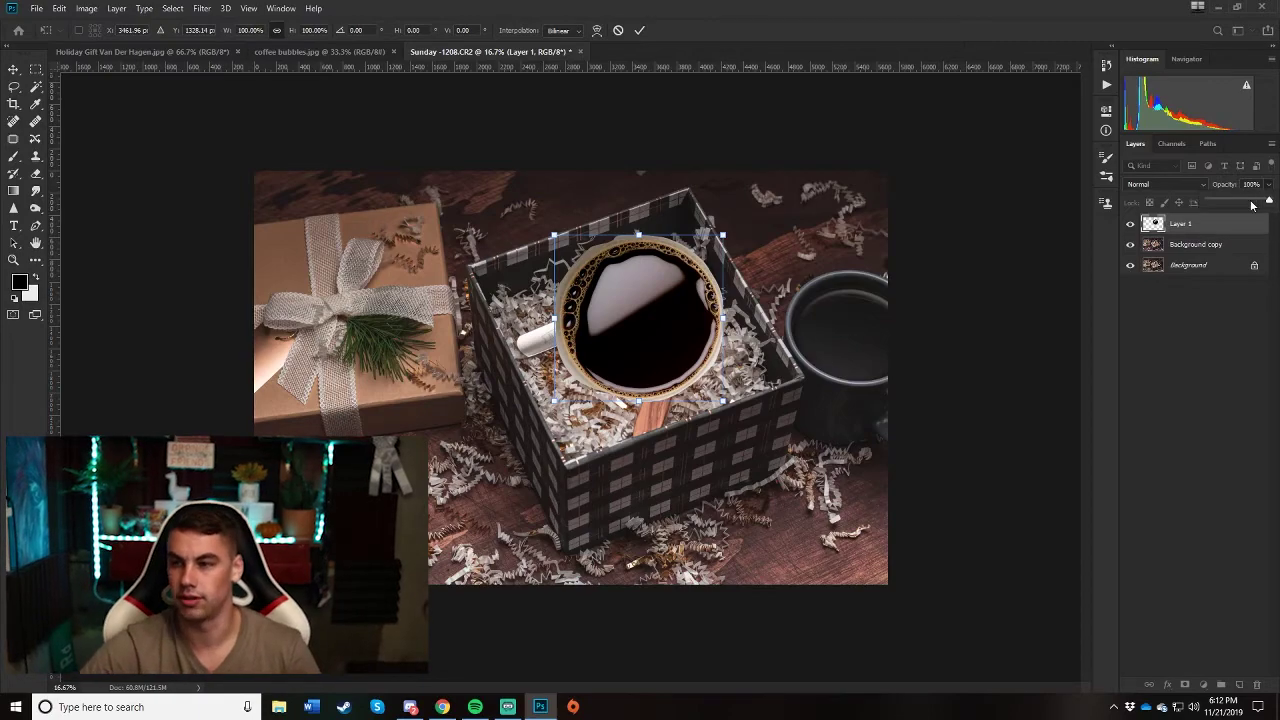
drag(1266, 202, 1245, 202)
scroll(600, 330, up, 3)
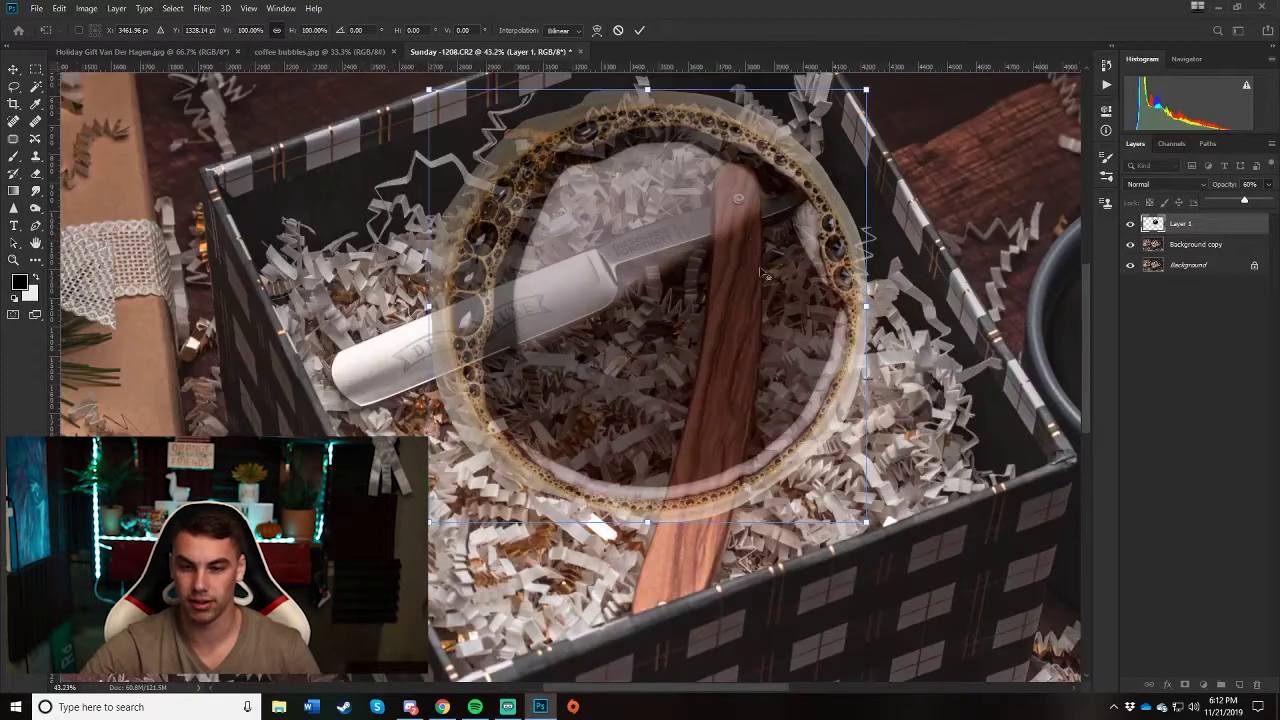
scroll(731, 671, down, 1)
drag(660, 690, 735, 689)
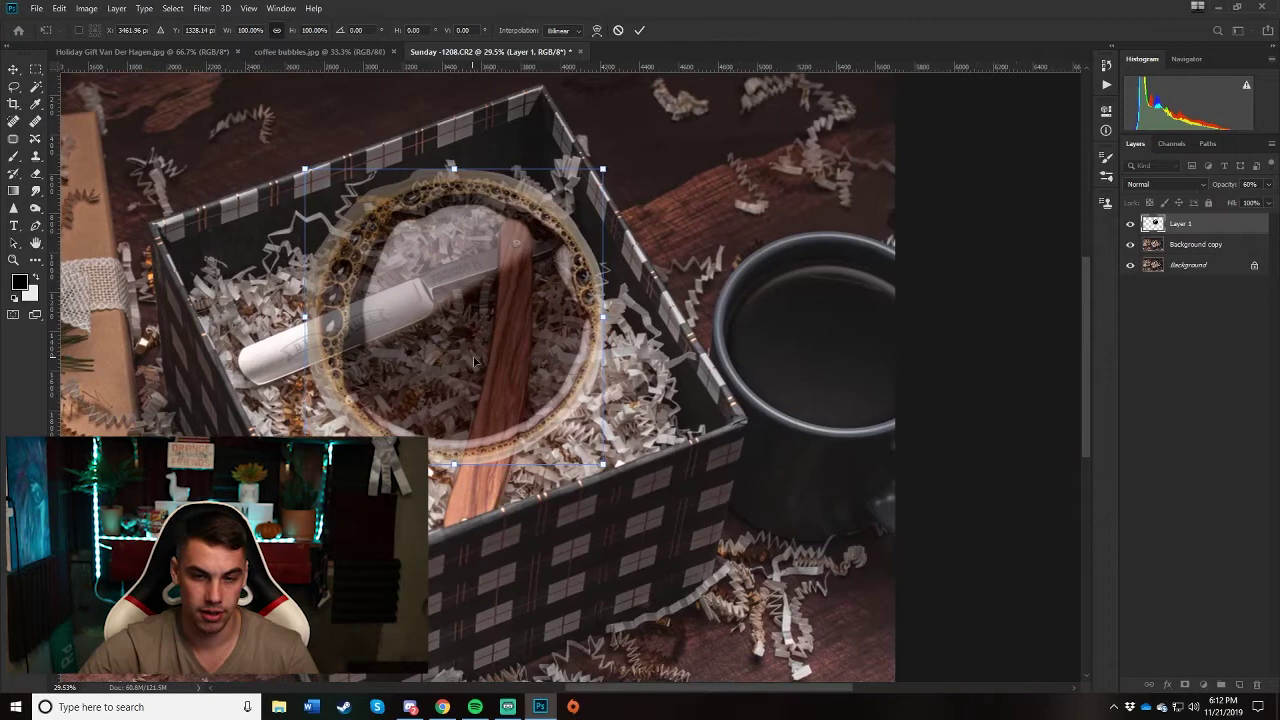
drag(430, 335, 789, 334)
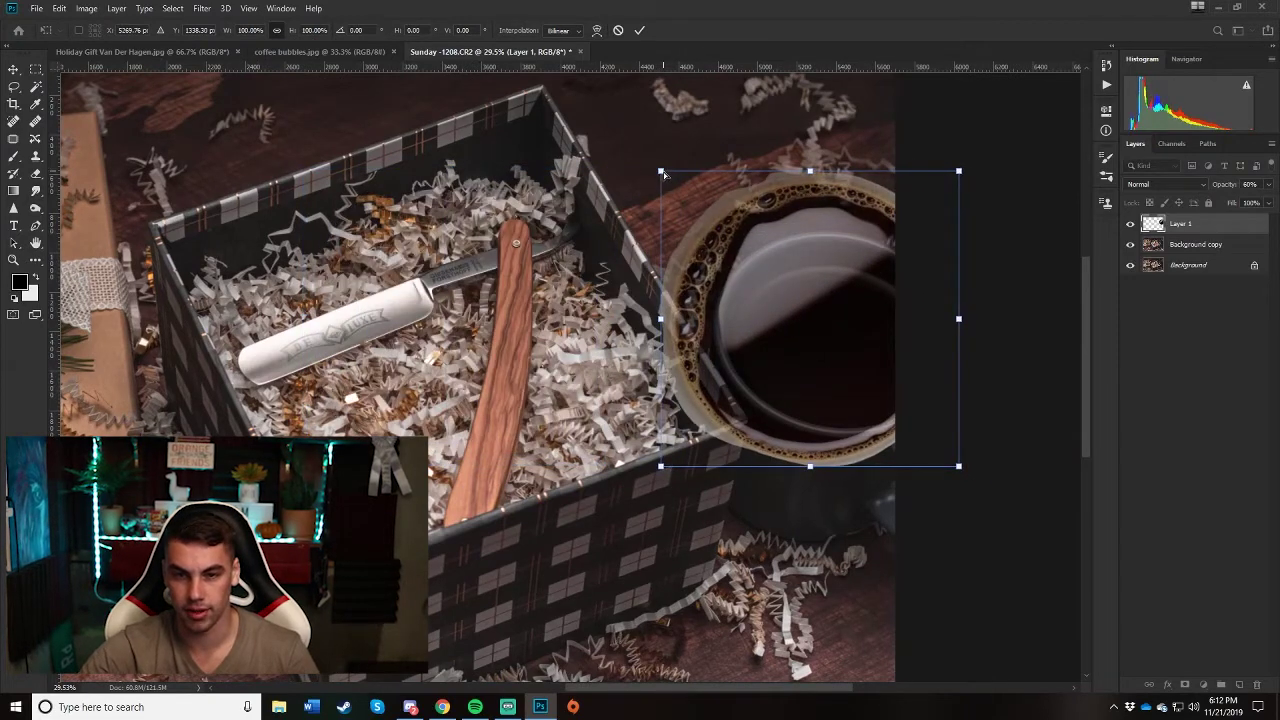
Shrink the coffee layer below 96% and nudge it down-left
right_click(692, 204)
click(662, 171)
drag(662, 172, 729, 229)
drag(838, 285, 826, 295)
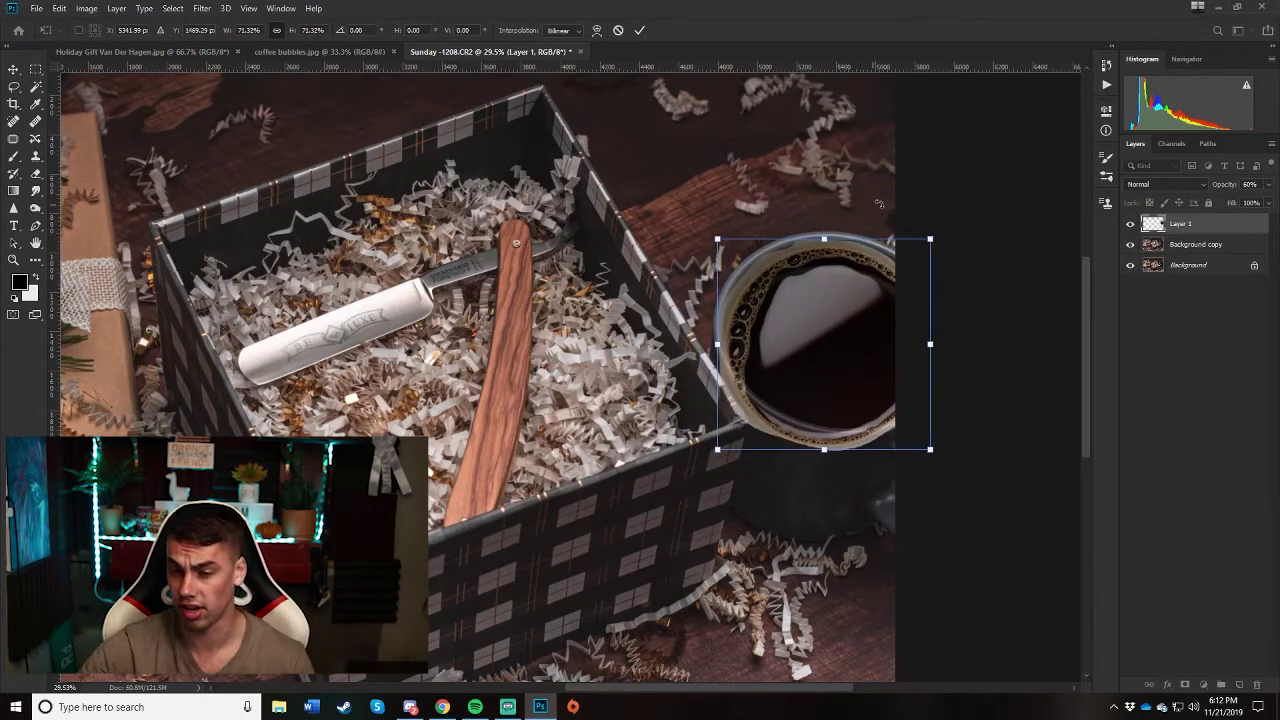
Apply perspective to the coffee layer, narrowing its top edge and widening its bottom
right_click(823, 310)
click(880, 377)
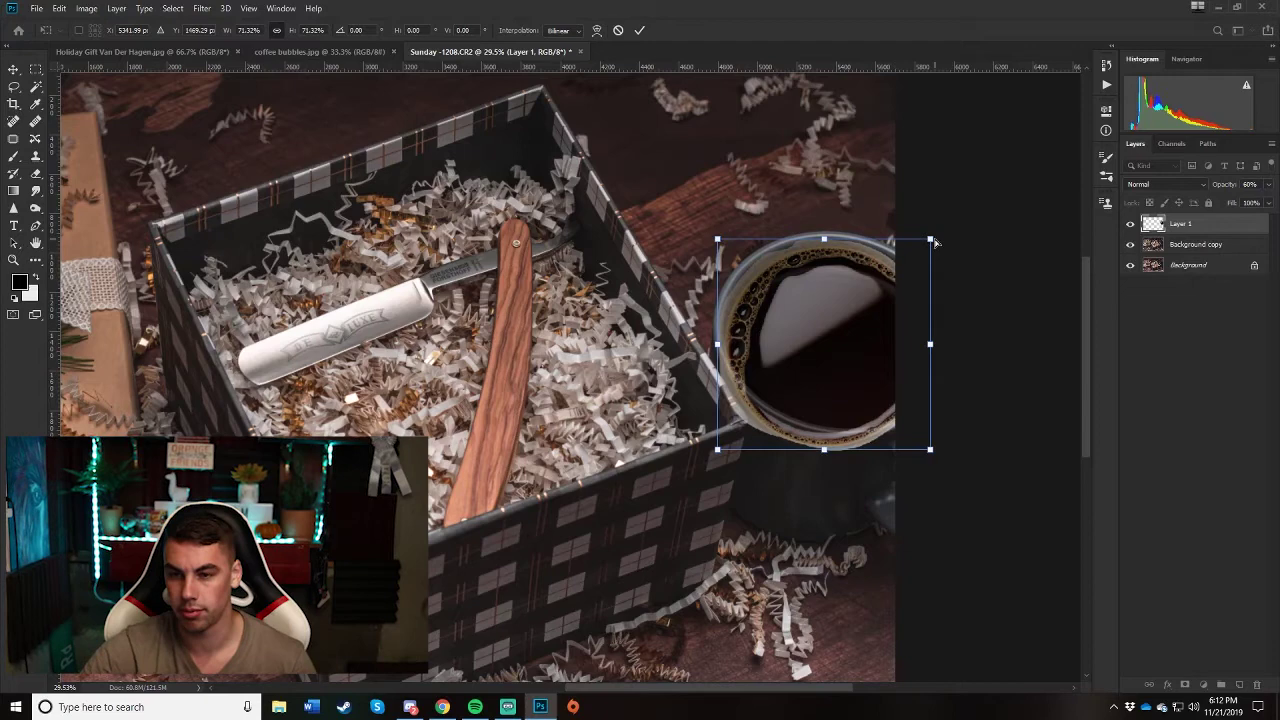
drag(933, 243, 908, 244)
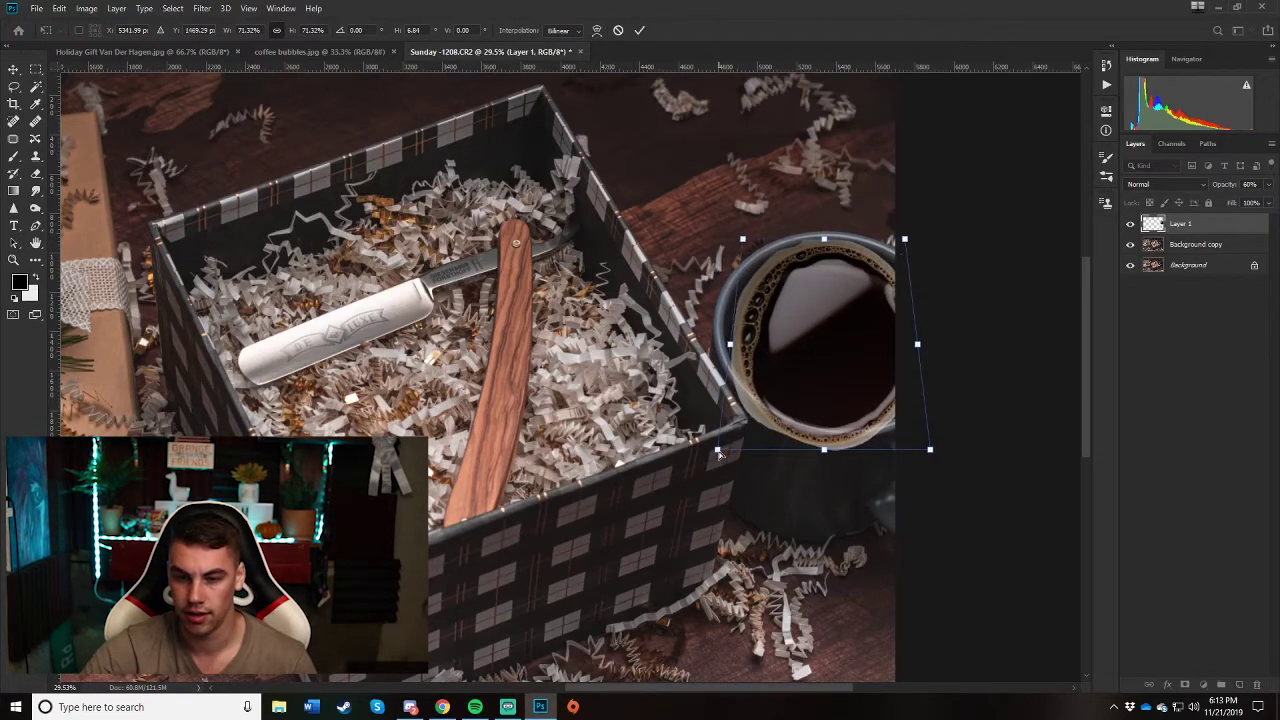
drag(718, 453, 666, 421)
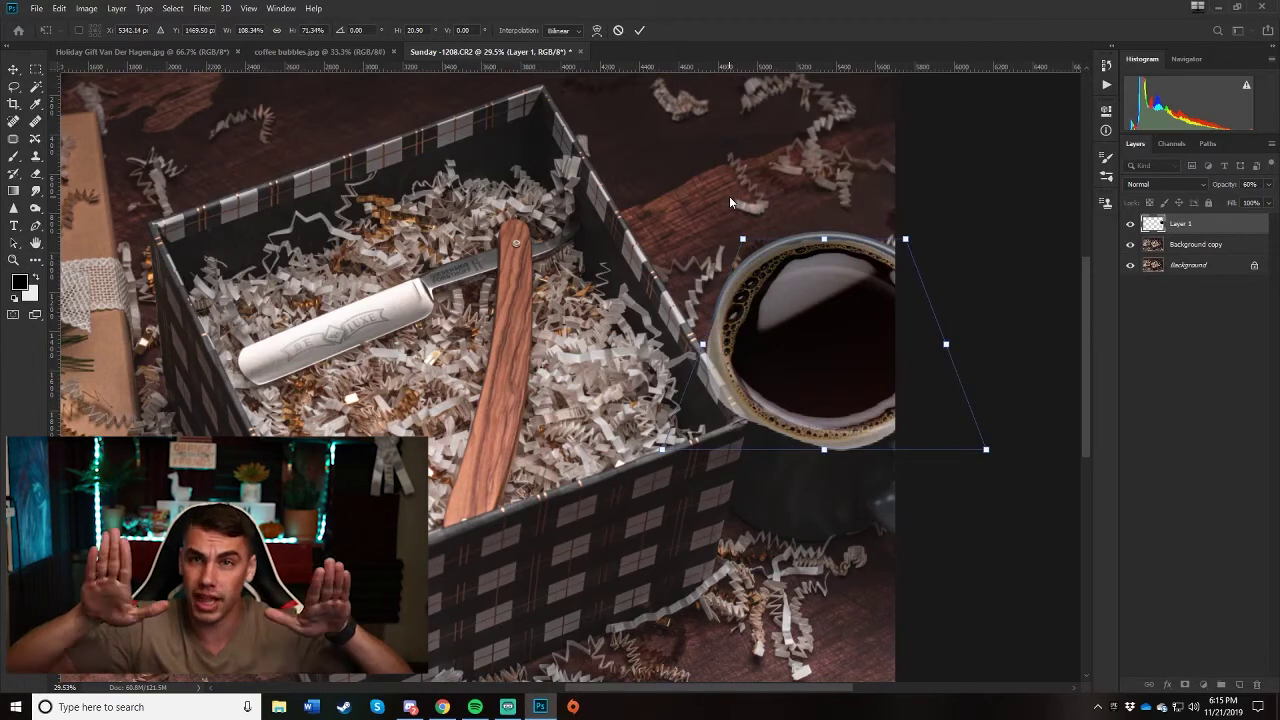
drag(844, 295, 788, 292)
drag(846, 232, 835, 233)
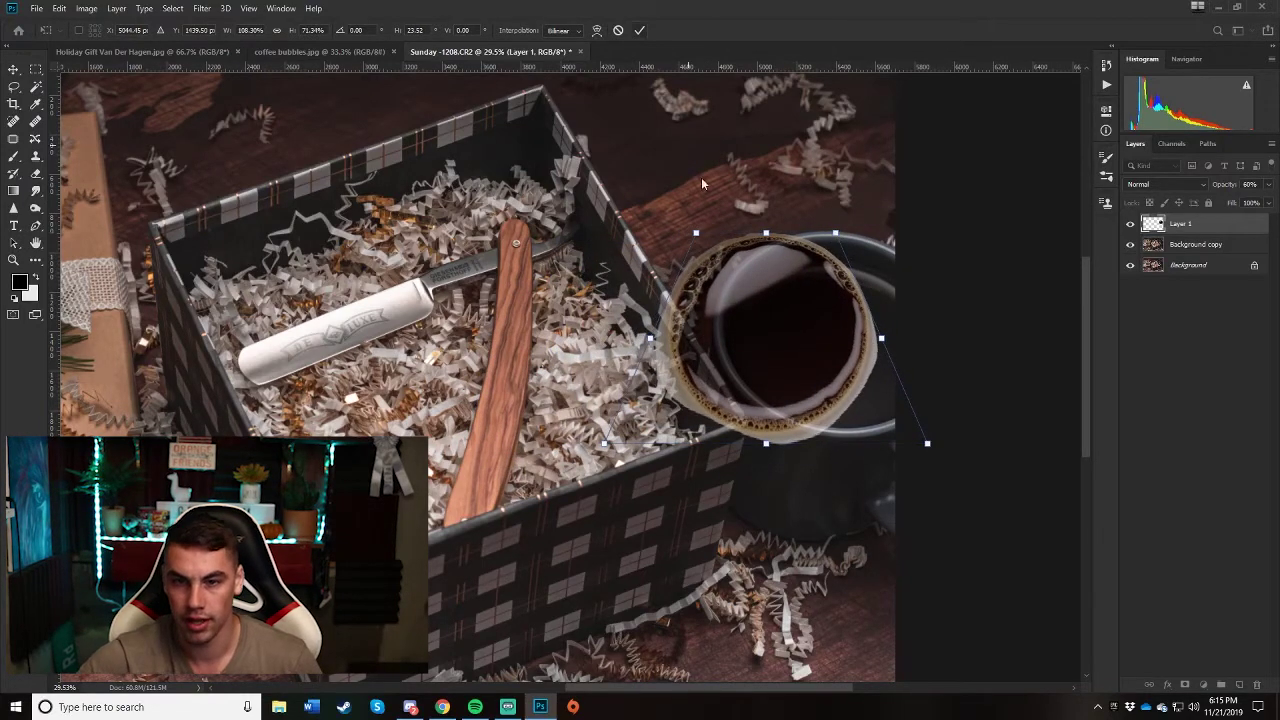
Rotate and move the coffee layer onto the mug's top, at about 107% by 63%
right_click(766, 298)
click(790, 306)
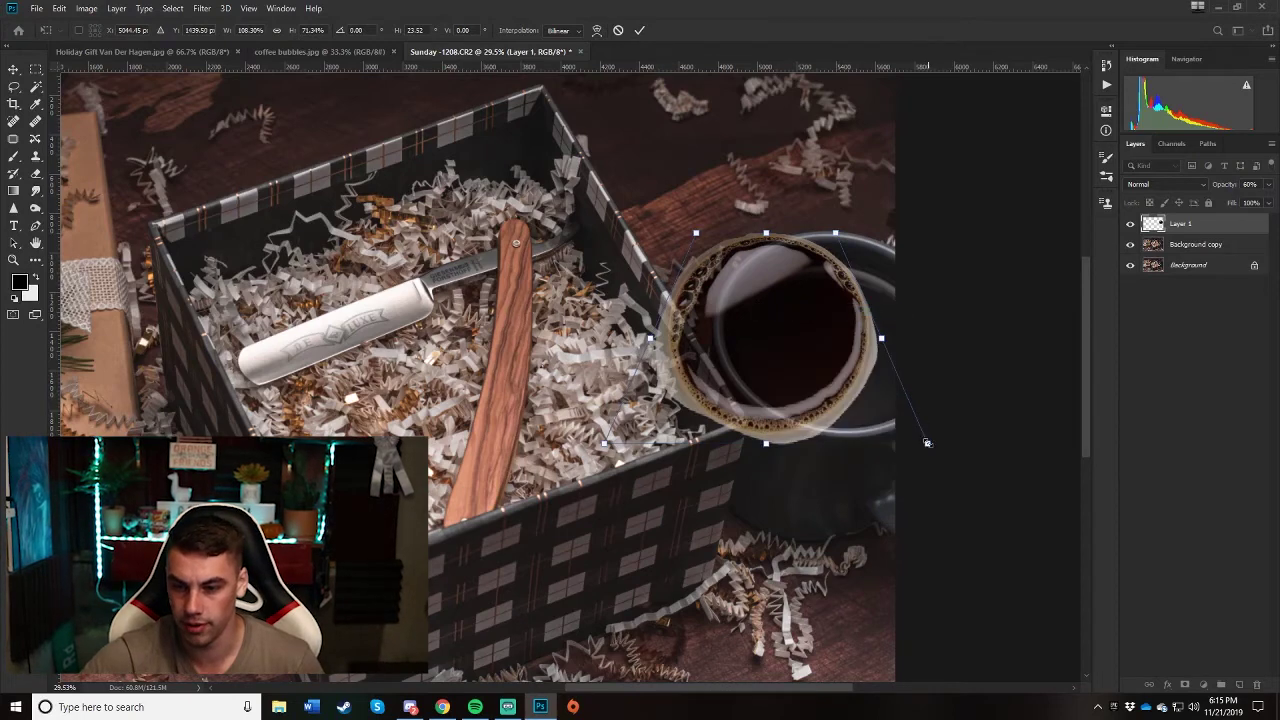
drag(927, 443, 955, 432)
drag(860, 330, 830, 300)
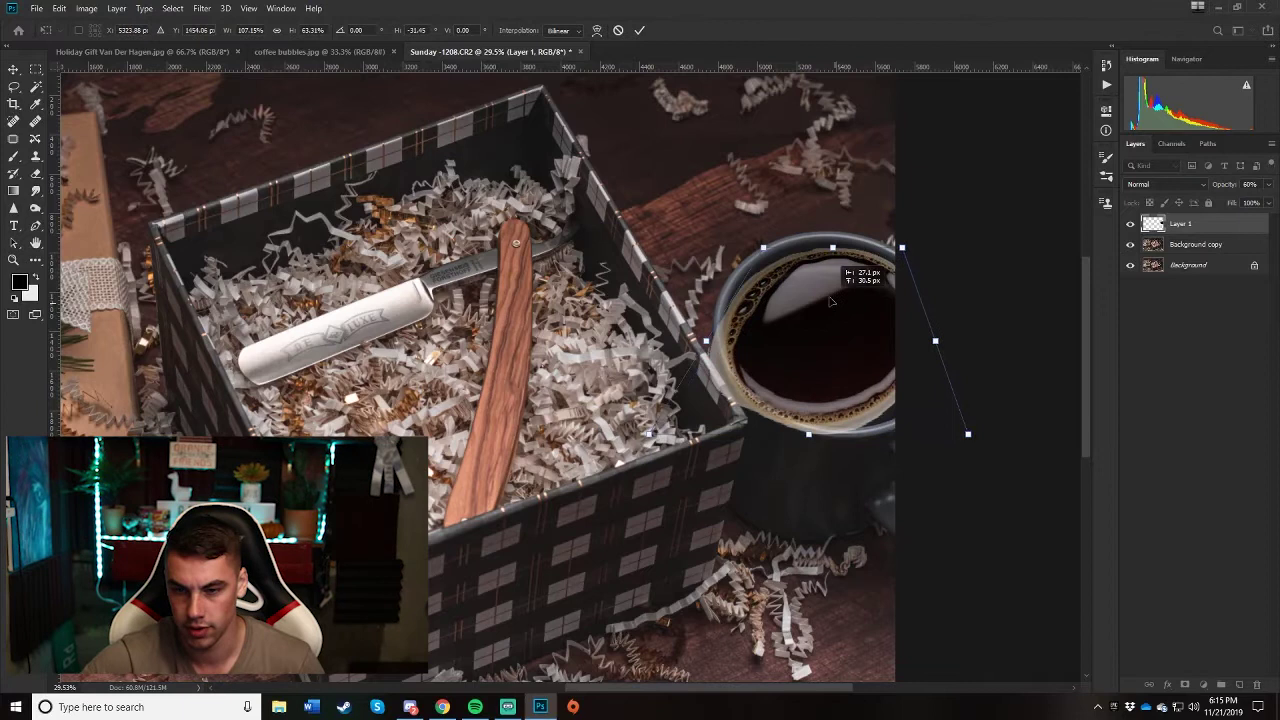
drag(828, 225, 888, 237)
drag(837, 314, 845, 310)
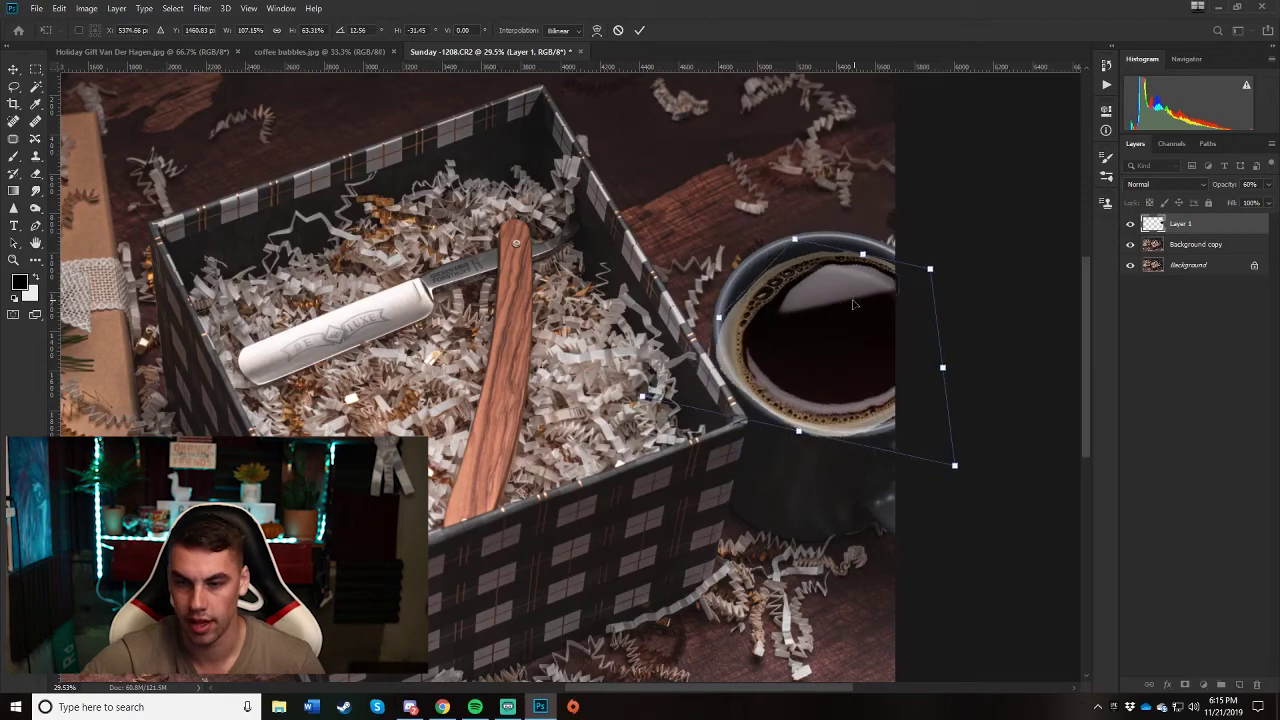
Warp the coffee surface's edges to follow the mug's curved rim and commit it
right_click(838, 328)
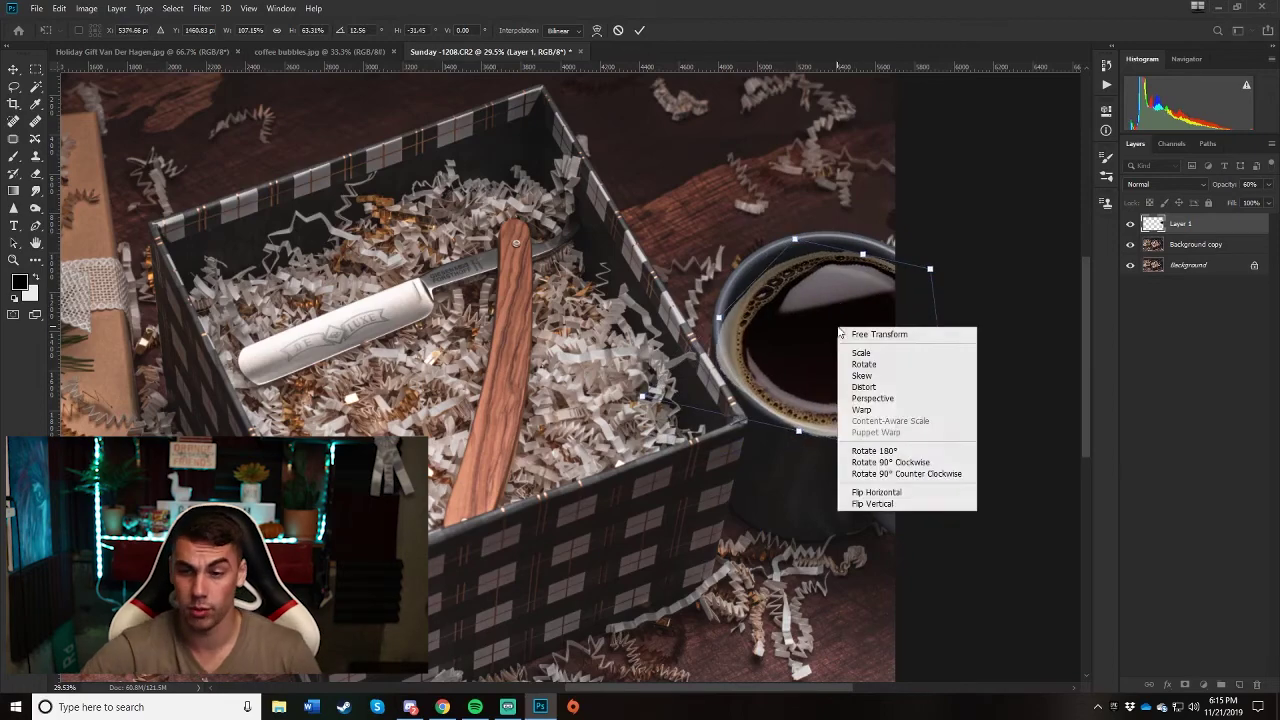
click(866, 410)
scroll(840, 275, up, 4)
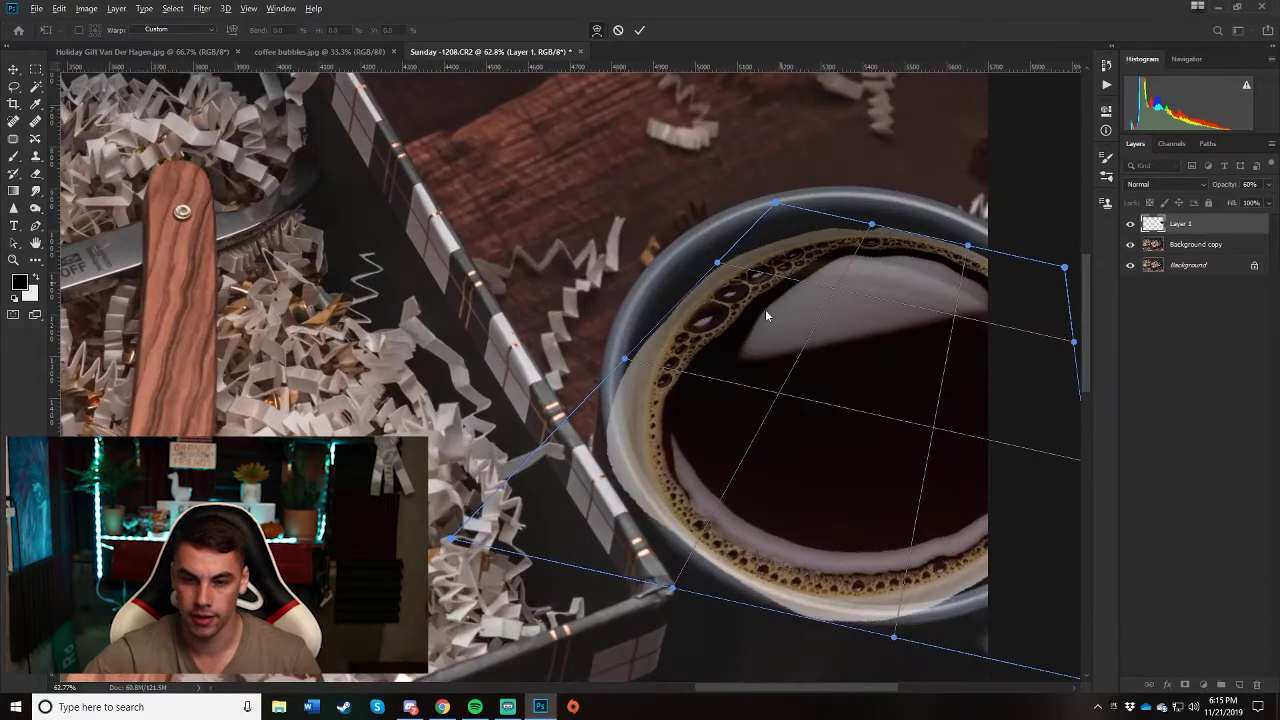
scroll(686, 318, up, 3)
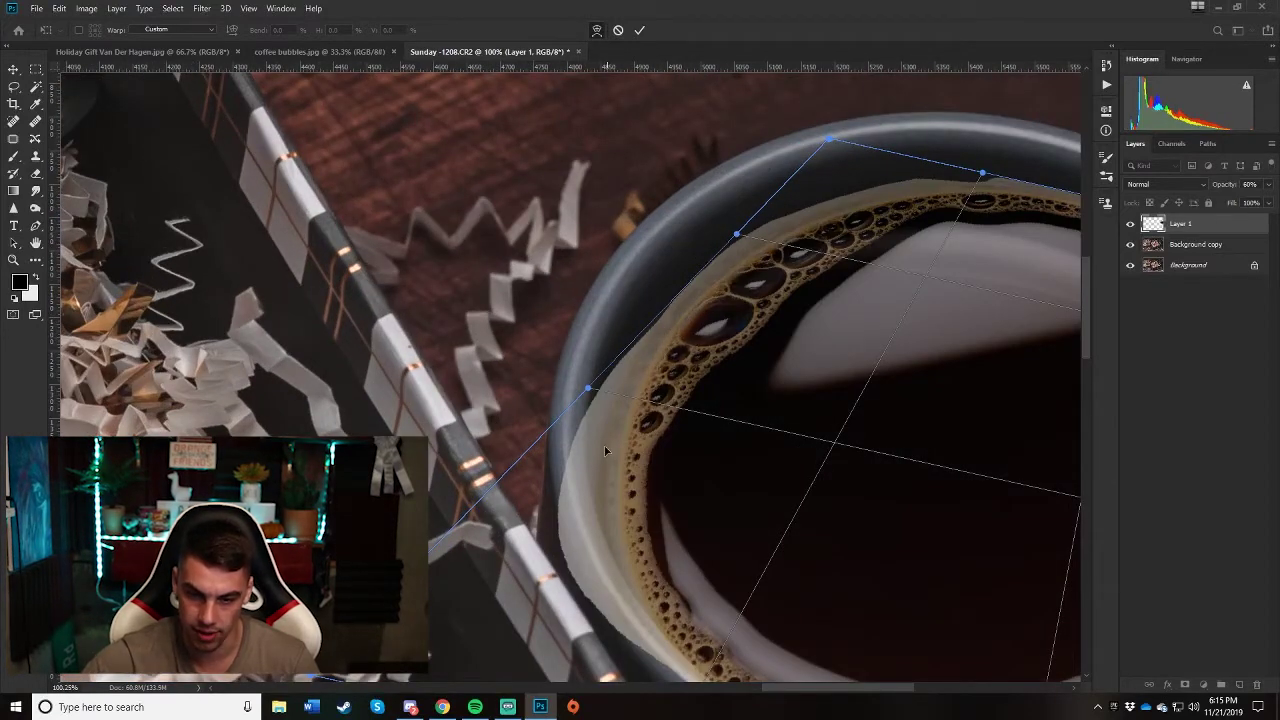
drag(588, 390, 609, 294)
drag(724, 218, 697, 195)
scroll(709, 292, down, 5)
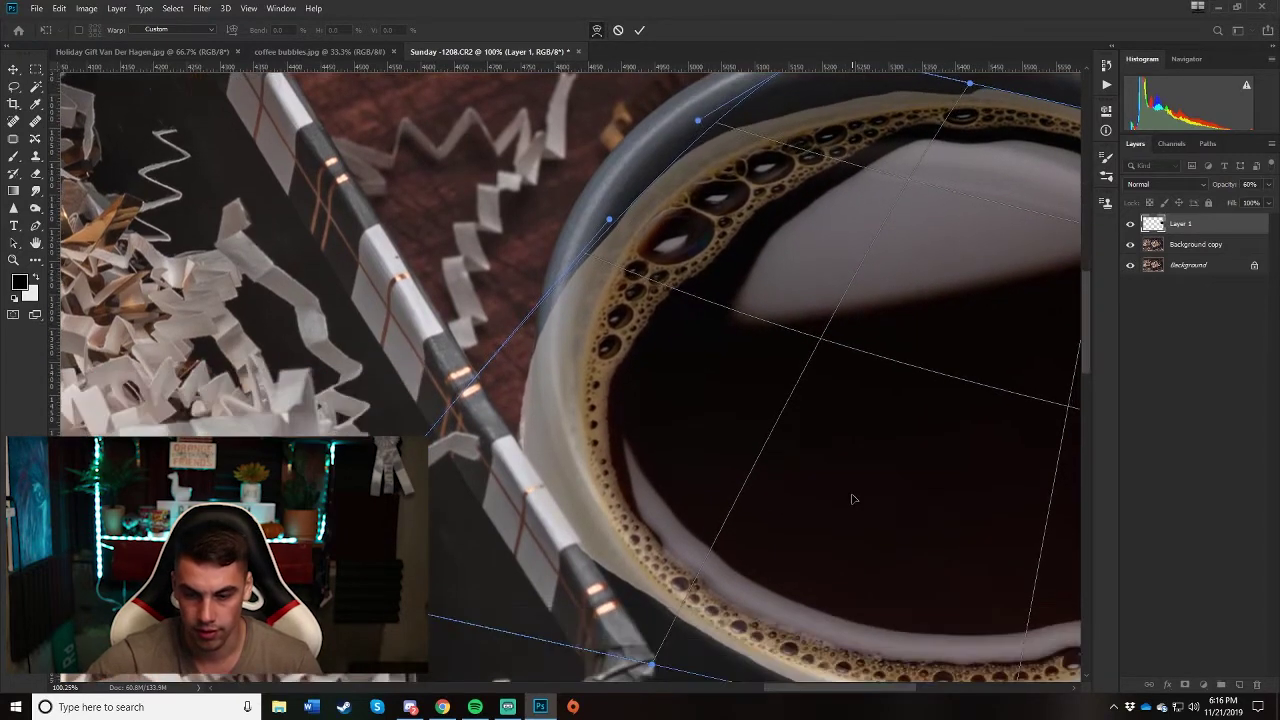
drag(634, 566, 667, 616)
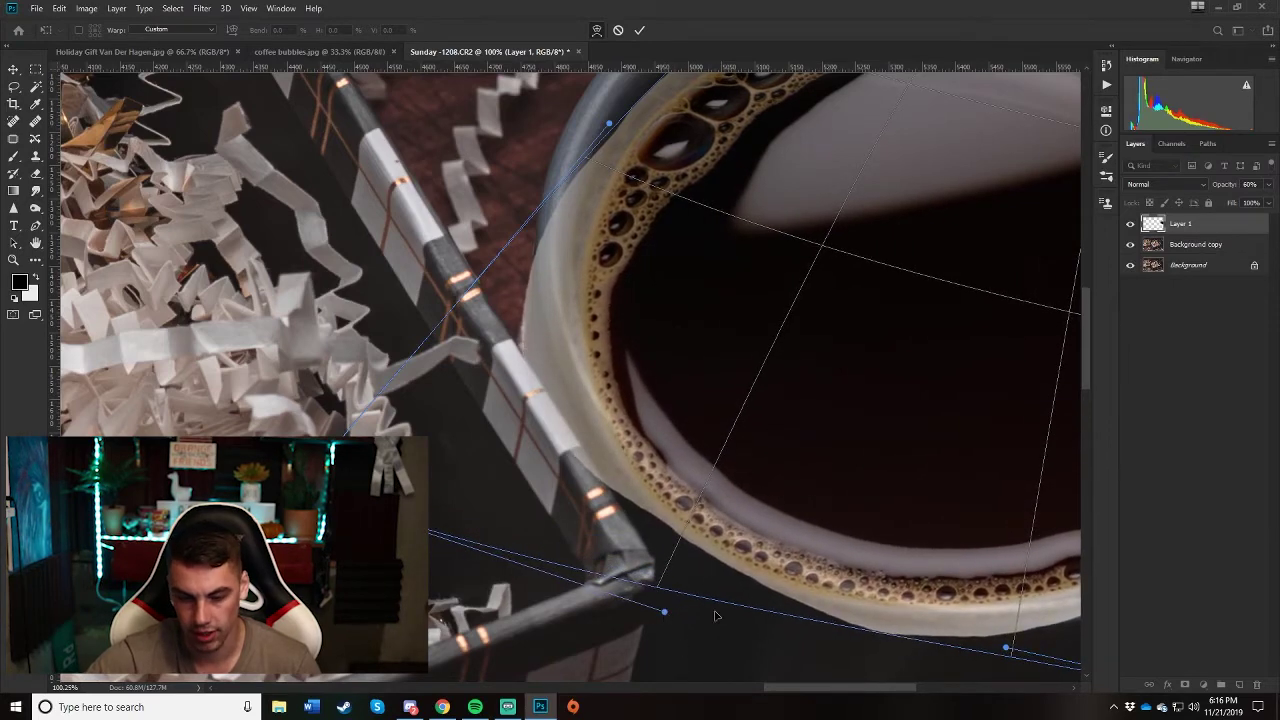
drag(858, 680, 918, 680)
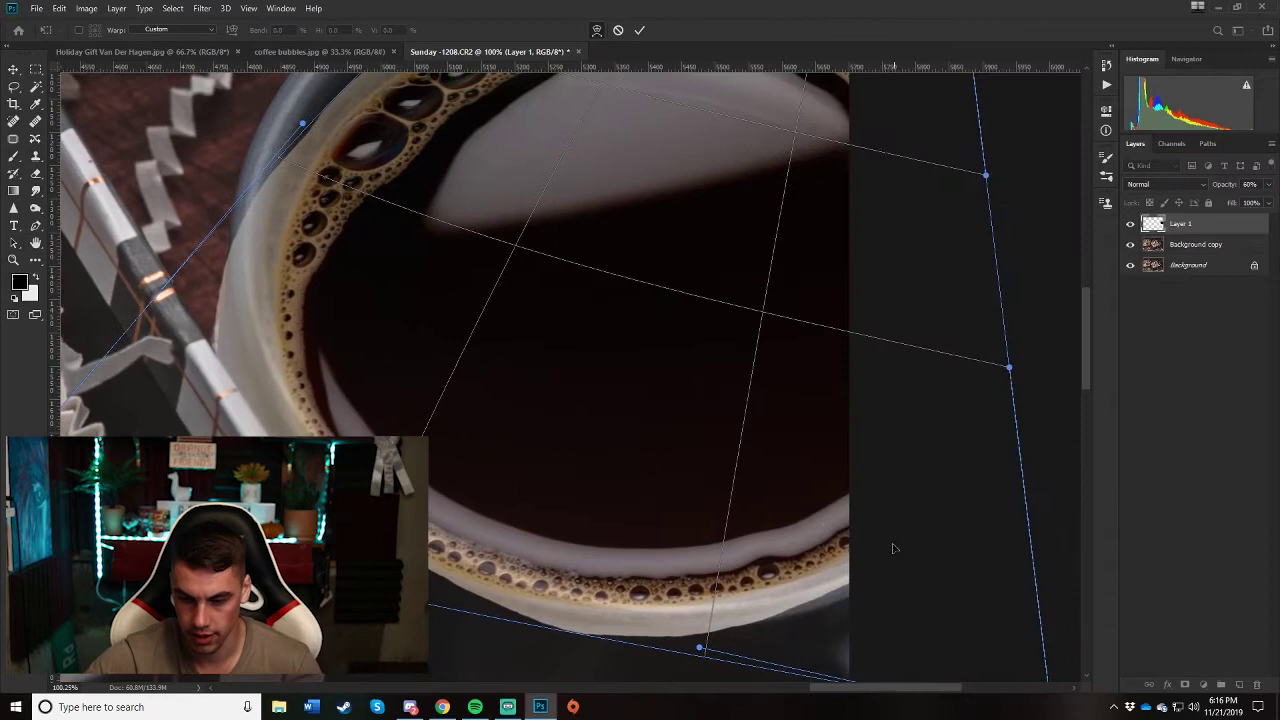
drag(1003, 508, 610, 206)
scroll(226, 300, down, 5)
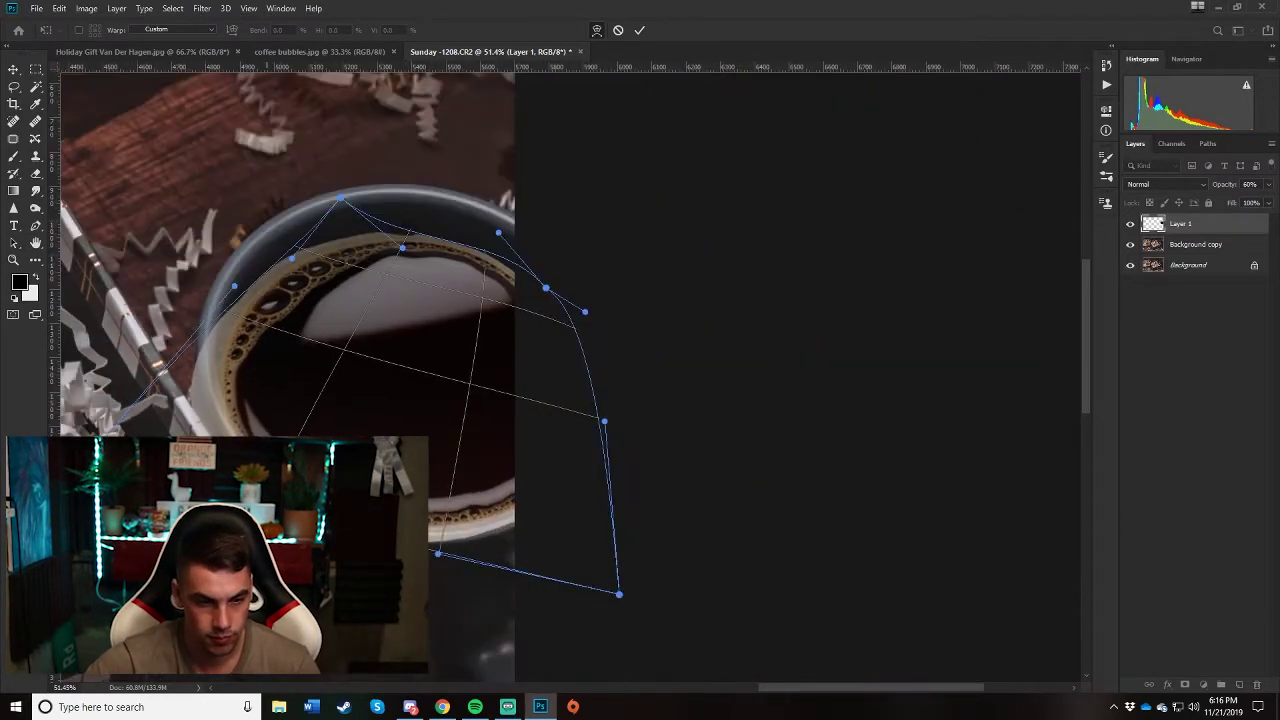
drag(226, 298, 225, 288)
click(641, 31)
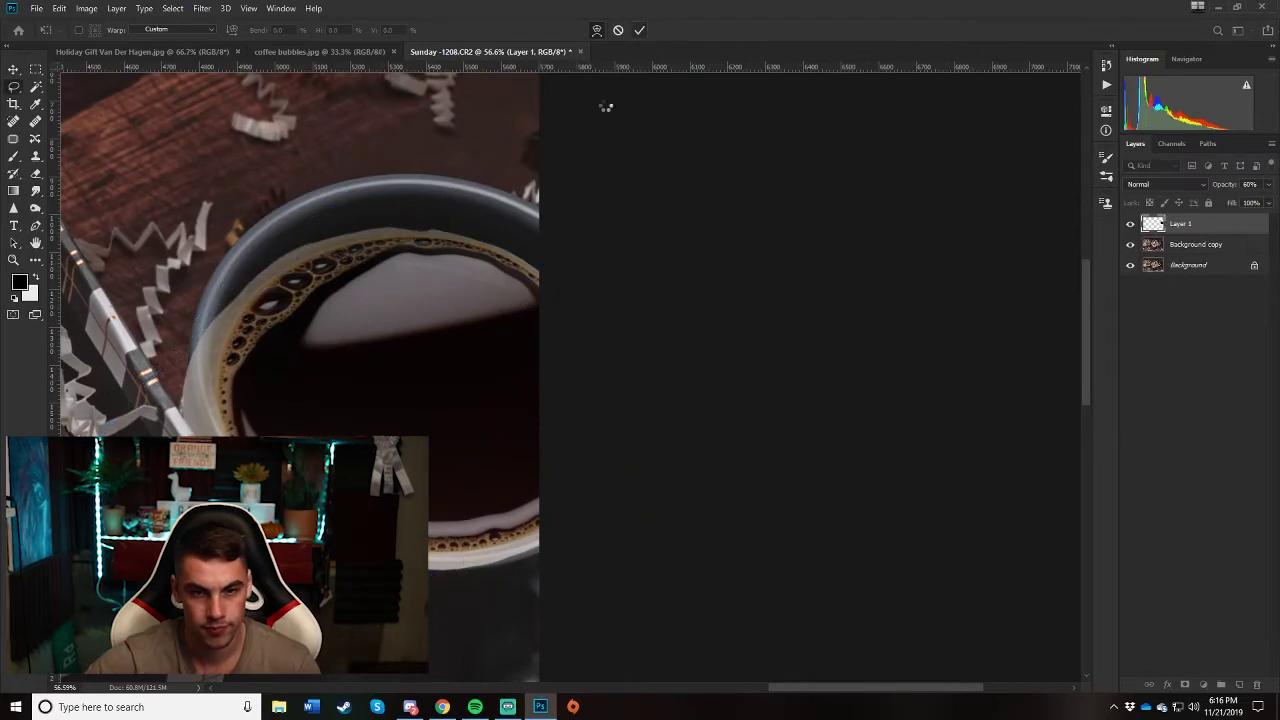
Set Layer 1's opacity to 70% and select the Eraser tool
scroll(575, 285, down, 5)
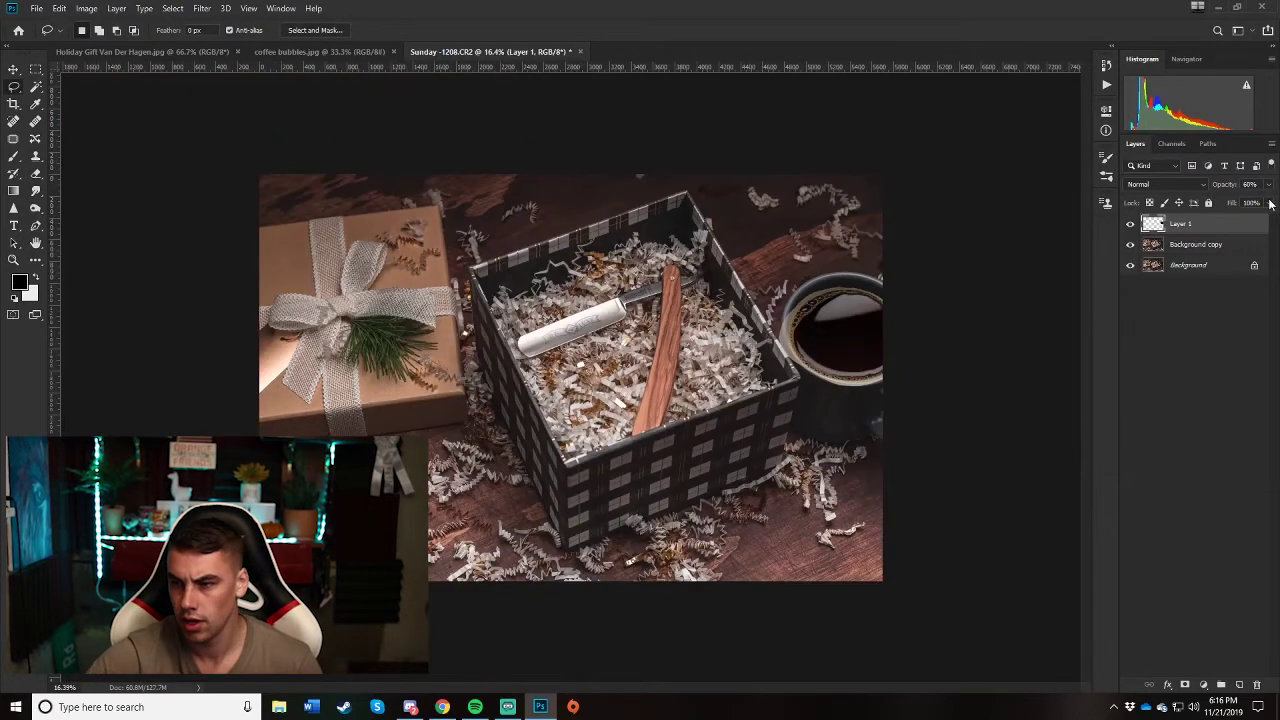
drag(1243, 204, 1278, 202)
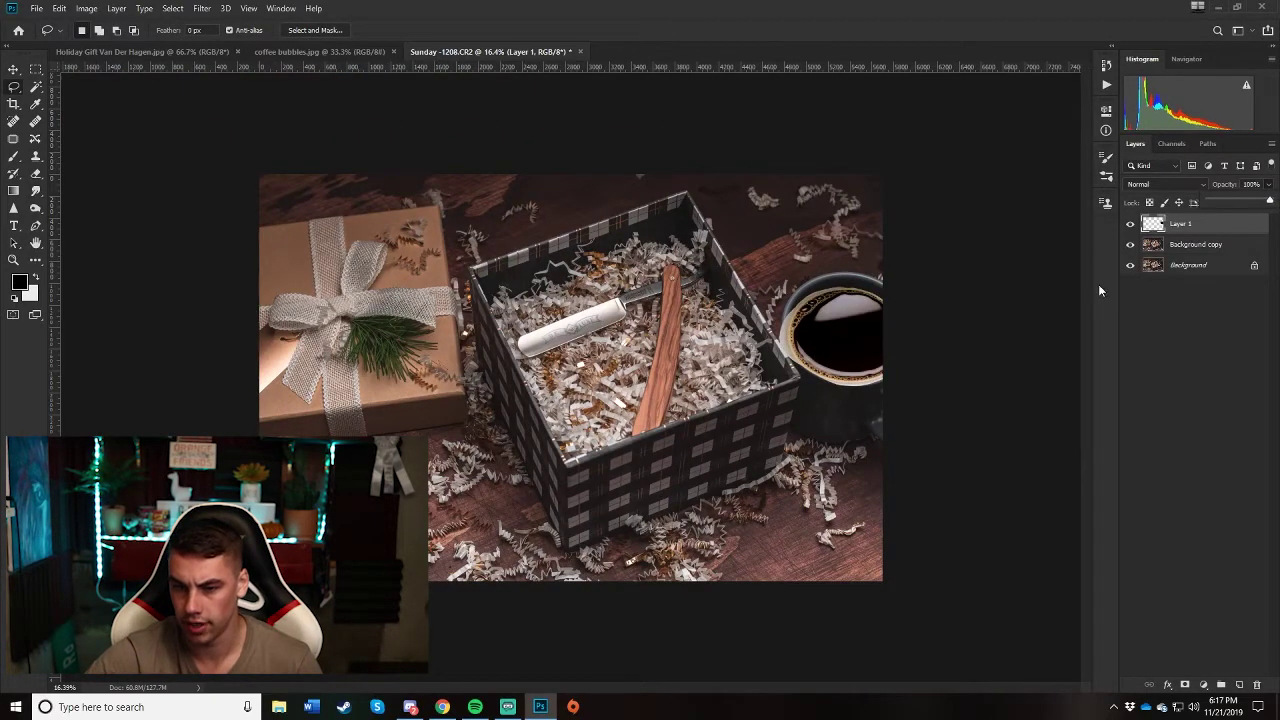
scroll(1099, 290, up, 1)
click(1252, 202)
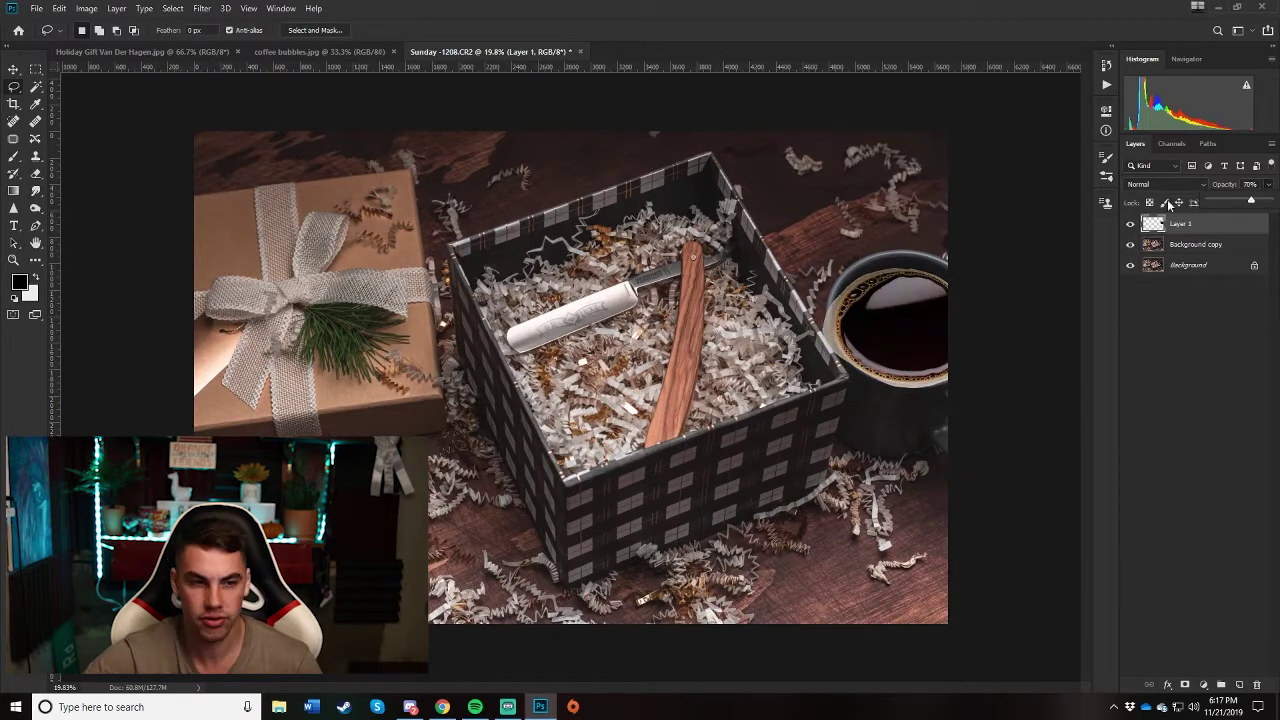
click(37, 175)
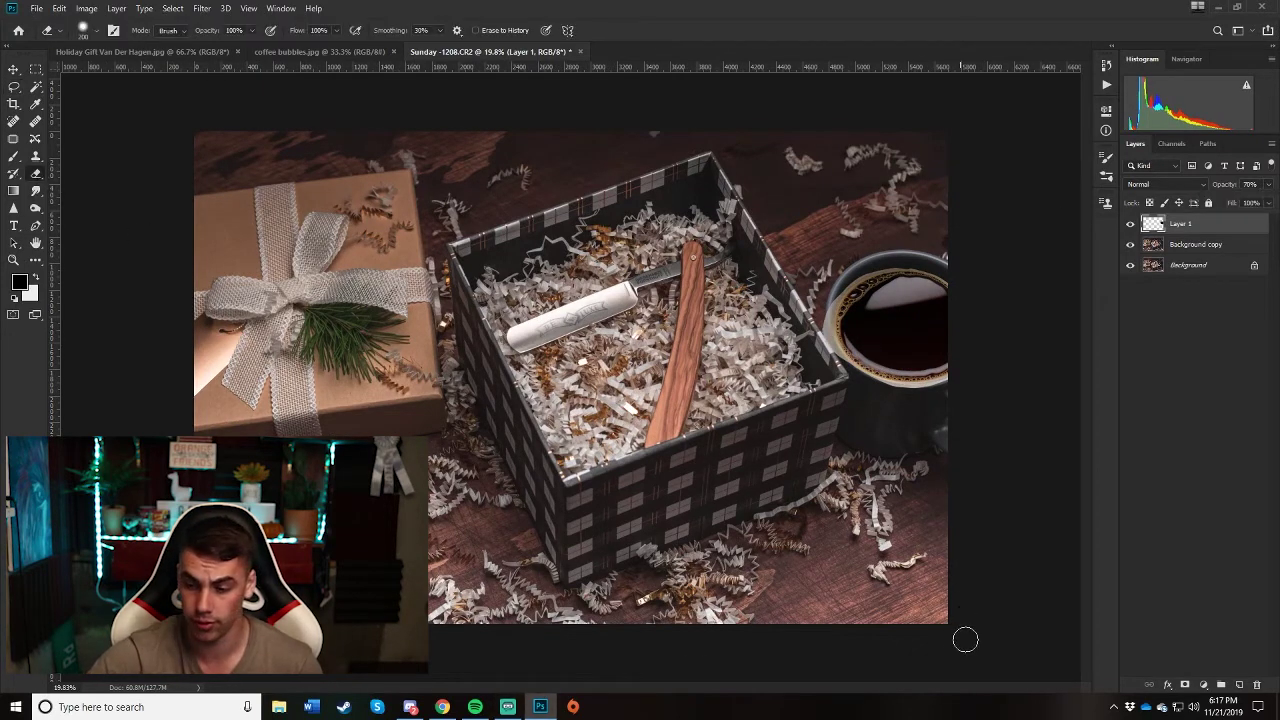
Make the eraser brush smaller for working along the cup rim
scroll(975, 457, up, 6)
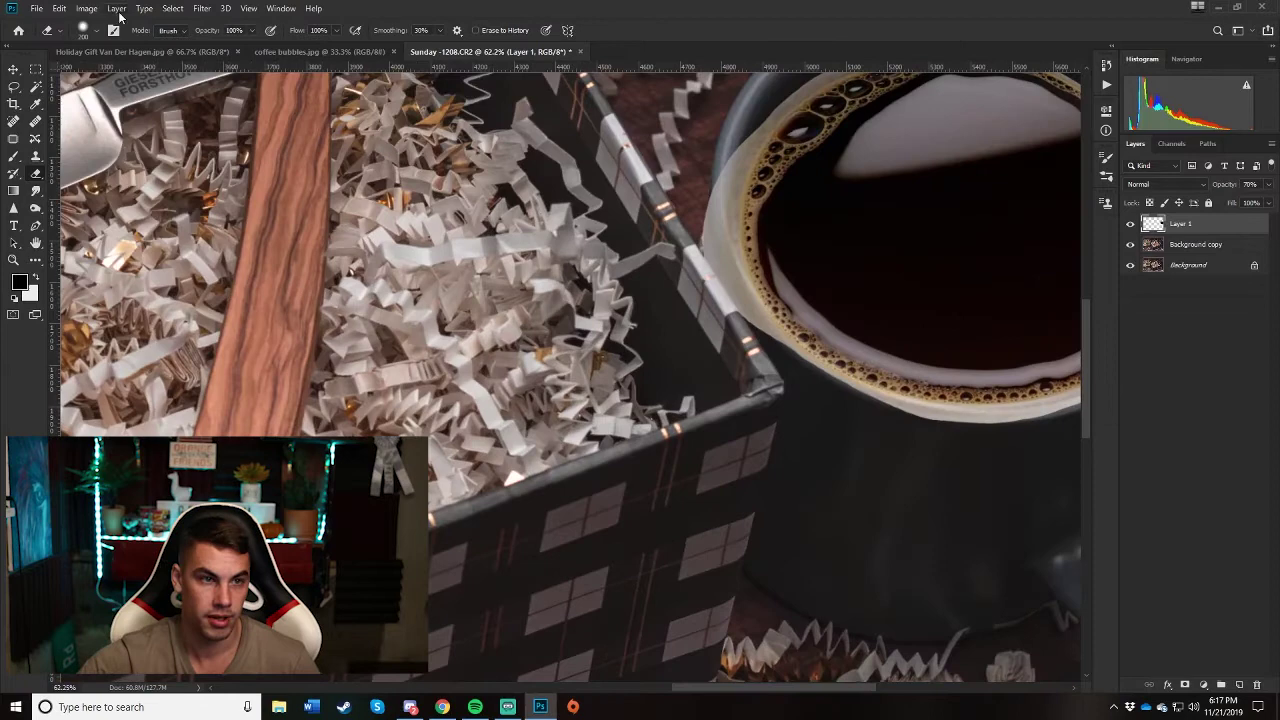
click(99, 33)
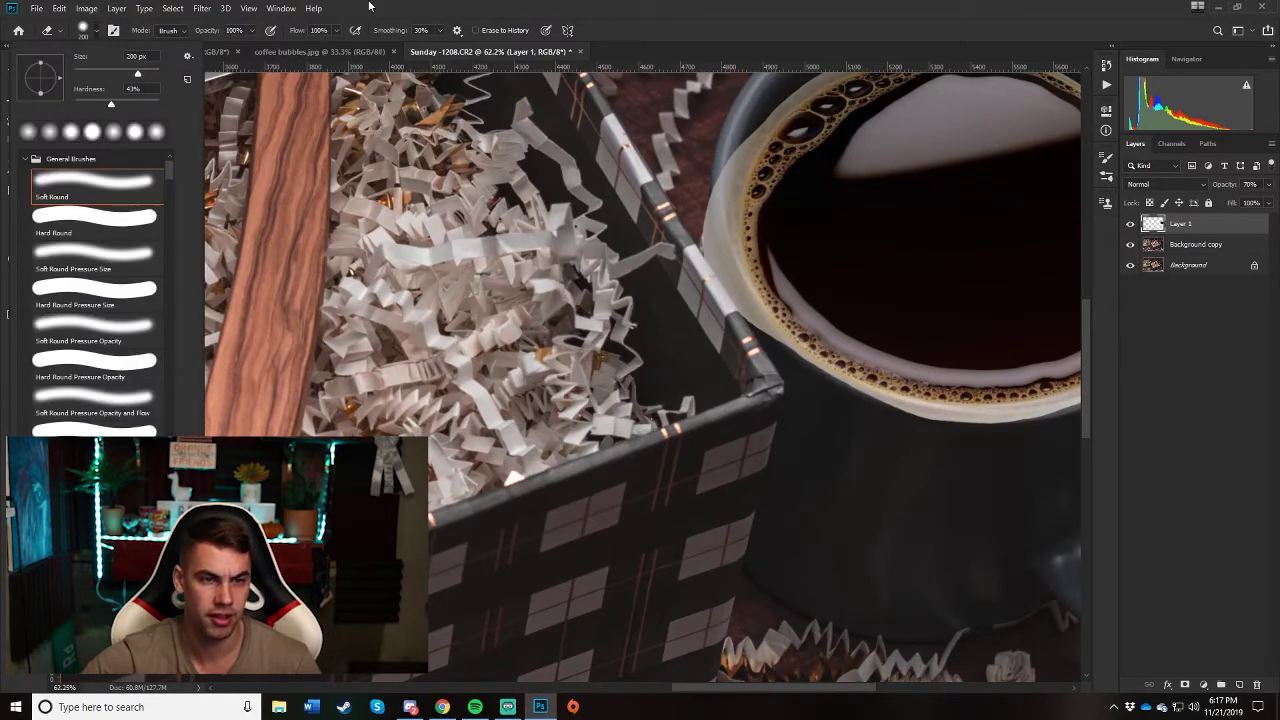
key(Escape)
drag(716, 688, 768, 690)
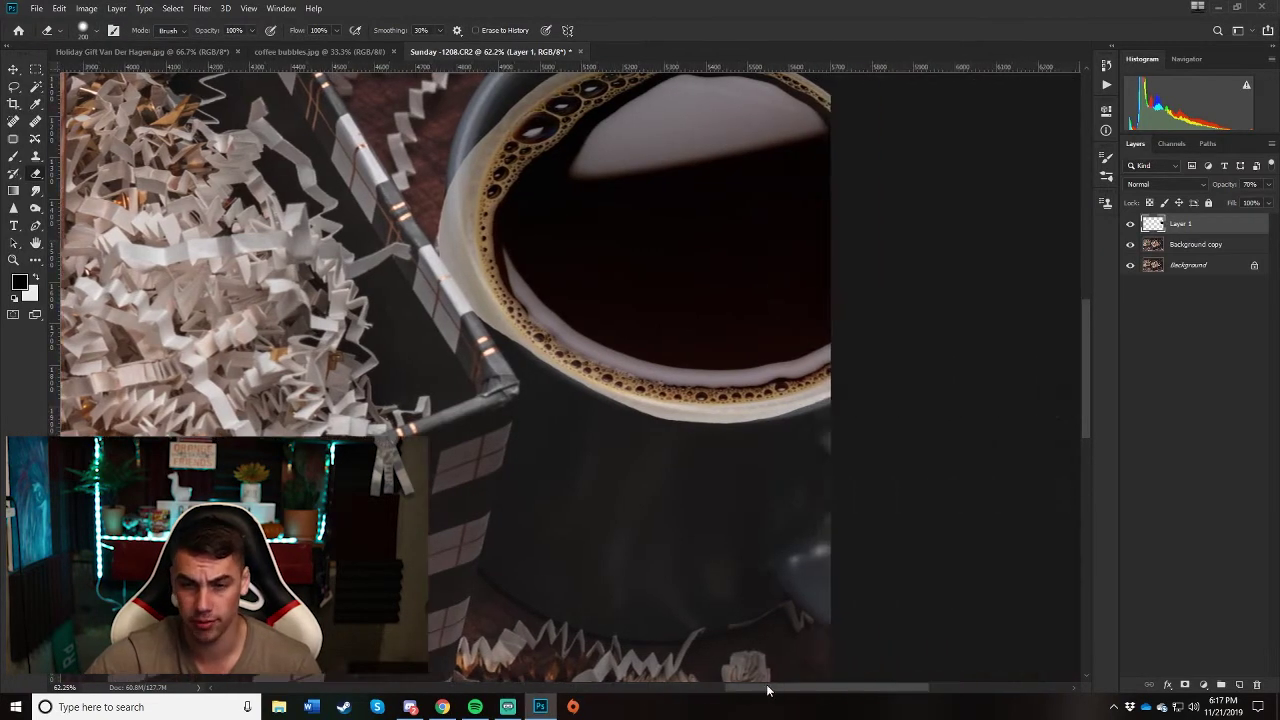
scroll(651, 337, up, 4)
scroll(943, 580, down, 1)
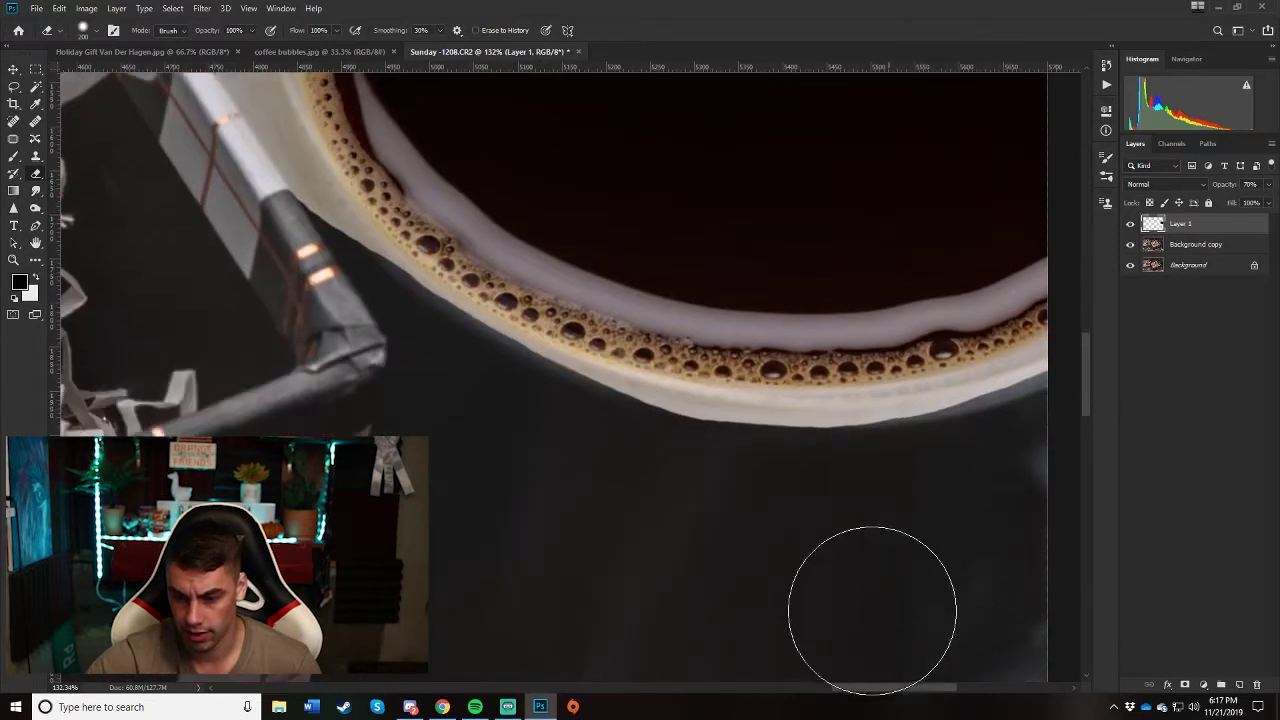
drag(855, 690, 882, 690)
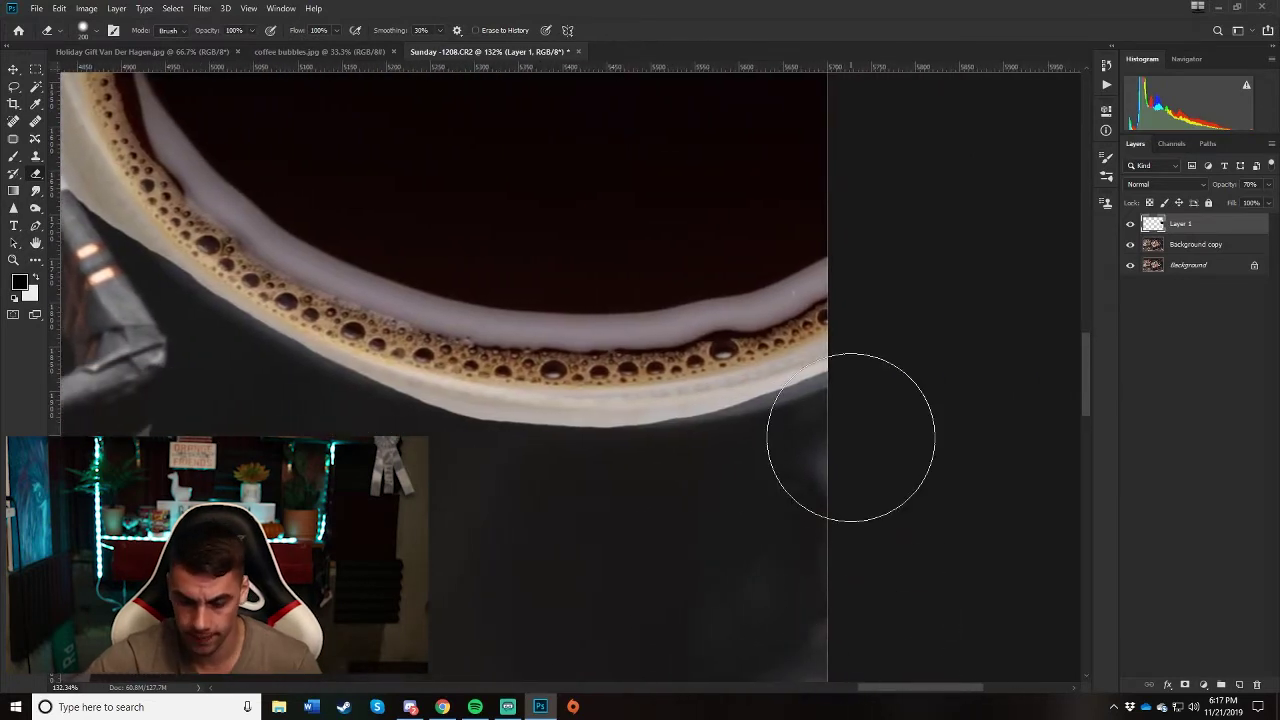
key(bracketleft)
key(bracketleft)
key(bracketleft)
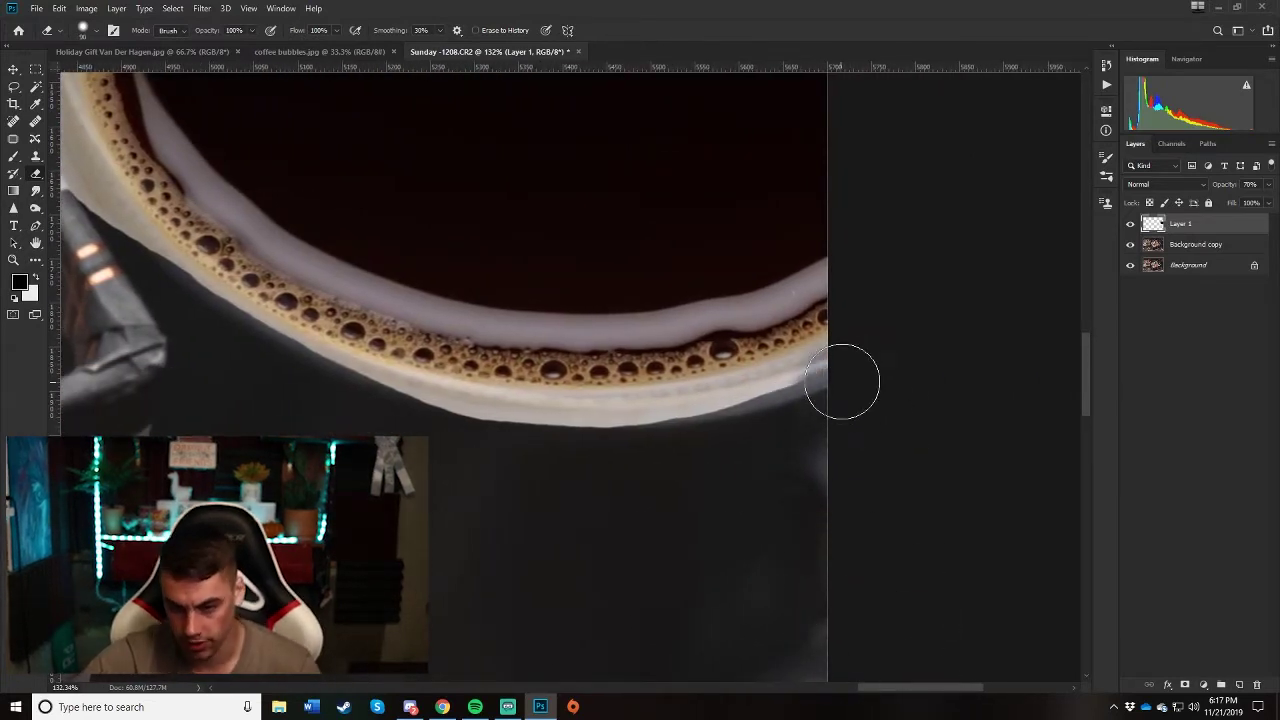
Erase Layer 1's coffee overlap along the cup's rim, including the left side
mouse_move(842, 385)
mouse_down()
mouse_move(703, 420)
mouse_move(794, 404)
mouse_move(759, 418)
mouse_move(804, 406)
mouse_move(703, 426)
mouse_move(555, 431)
mouse_move(620, 425)
mouse_move(385, 403)
mouse_move(371, 391)
mouse_move(482, 409)
mouse_move(404, 396)
mouse_move(261, 337)
mouse_move(497, 411)
mouse_move(597, 420)
mouse_move(807, 388)
mouse_up()
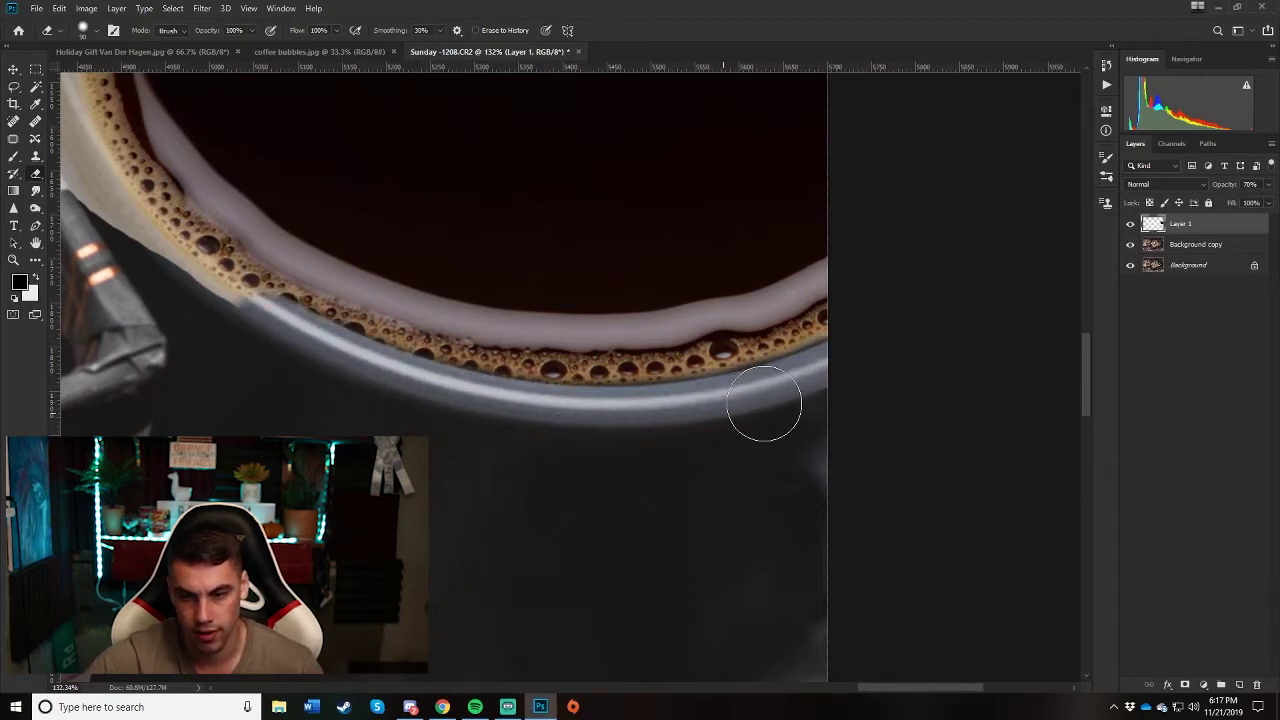
scroll(675, 456, down, 3)
scroll(606, 425, up, 1)
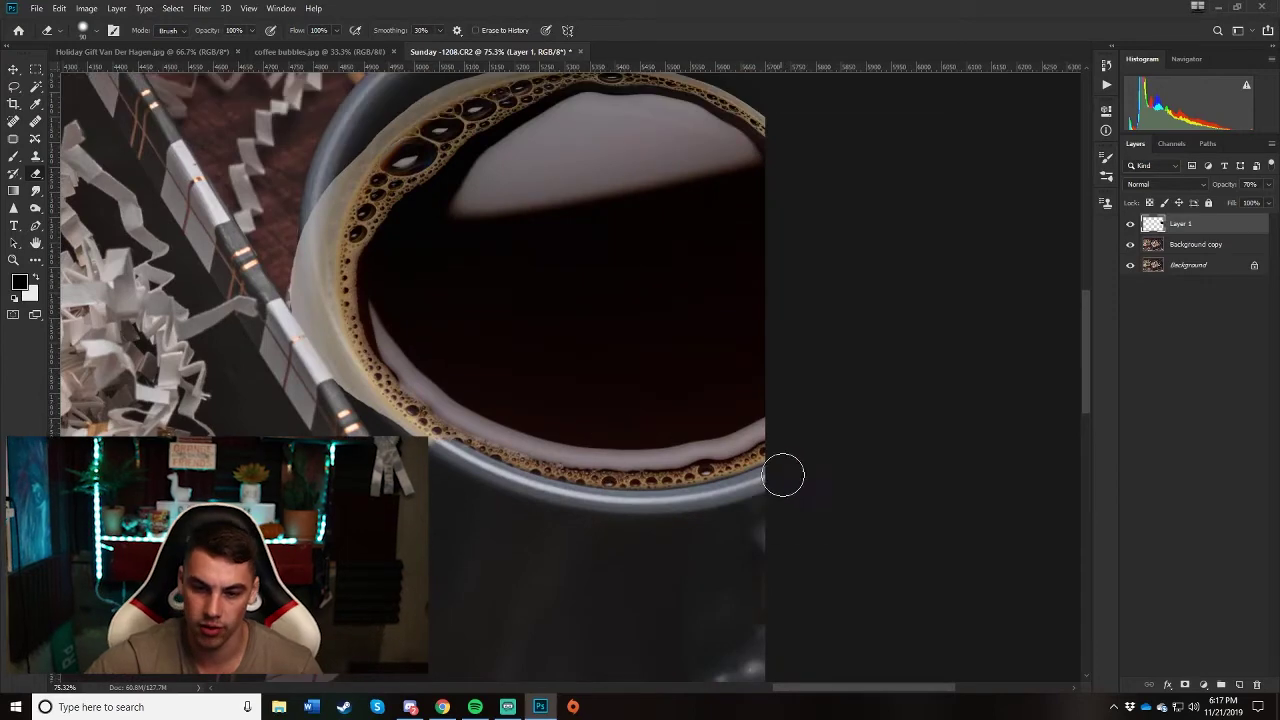
scroll(700, 330, up, 1)
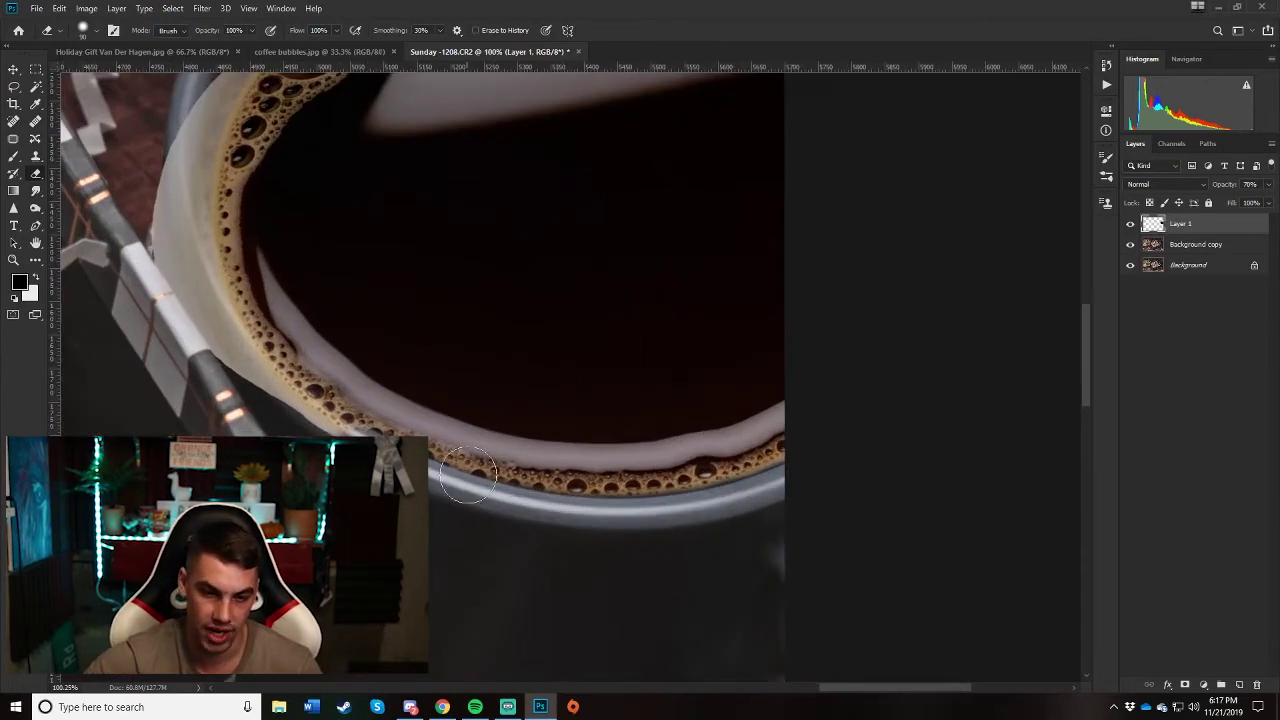
scroll(580, 240, up, 5)
scroll(843, 206, up, 1)
scroll(923, 268, up, 1)
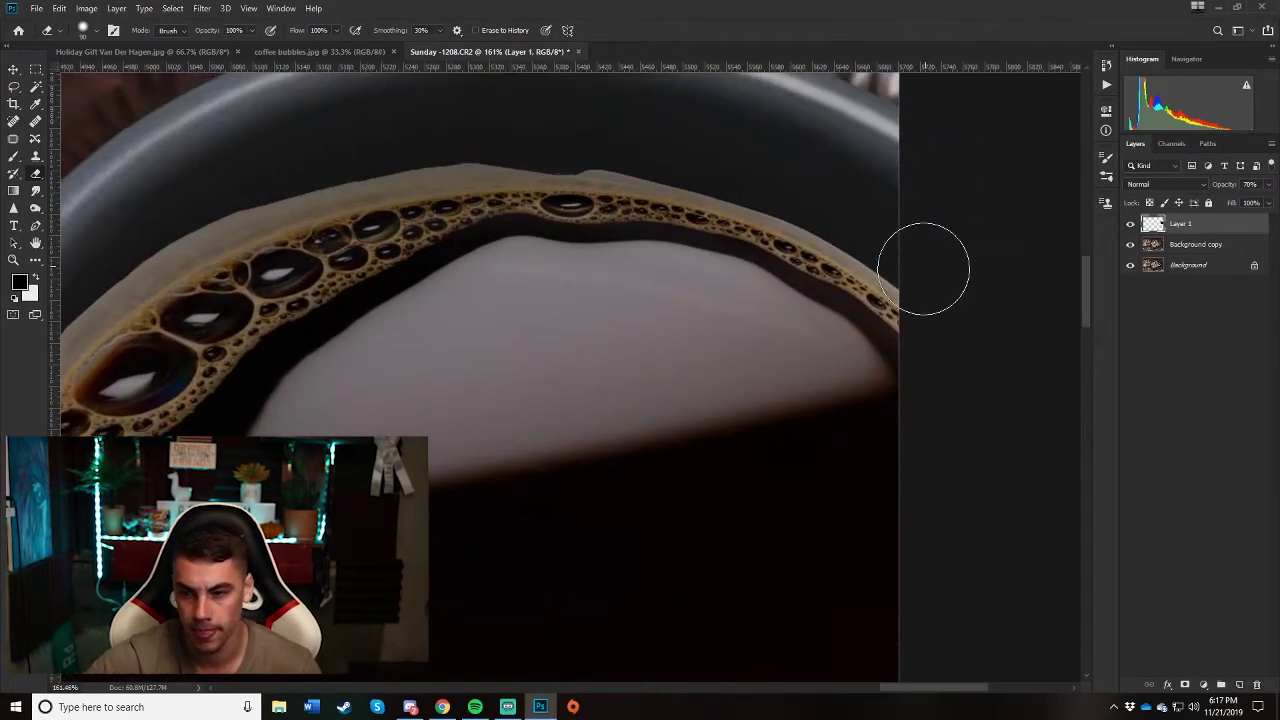
mouse_move(114, 246)
mouse_down()
mouse_move(921, 133)
mouse_move(770, 241)
mouse_move(680, 446)
mouse_up()
scroll(680, 446, down, 3)
drag(677, 349, 705, 388)
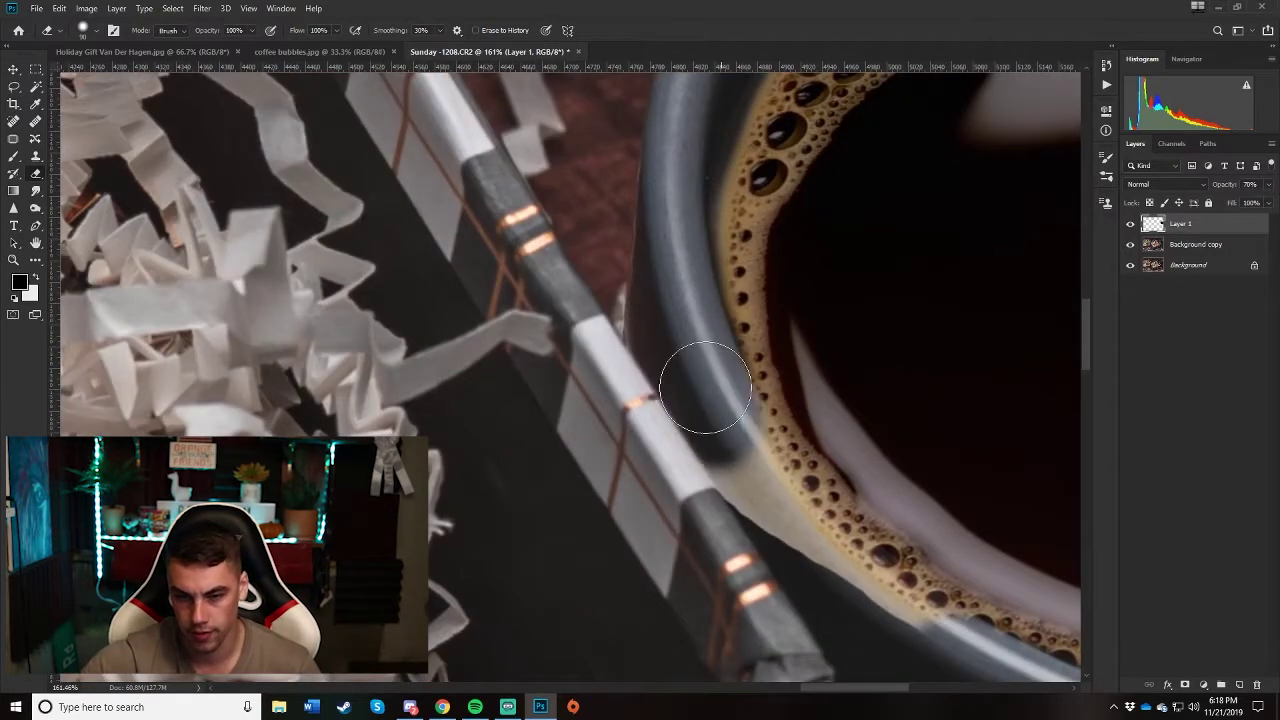
scroll(690, 430, down, 3)
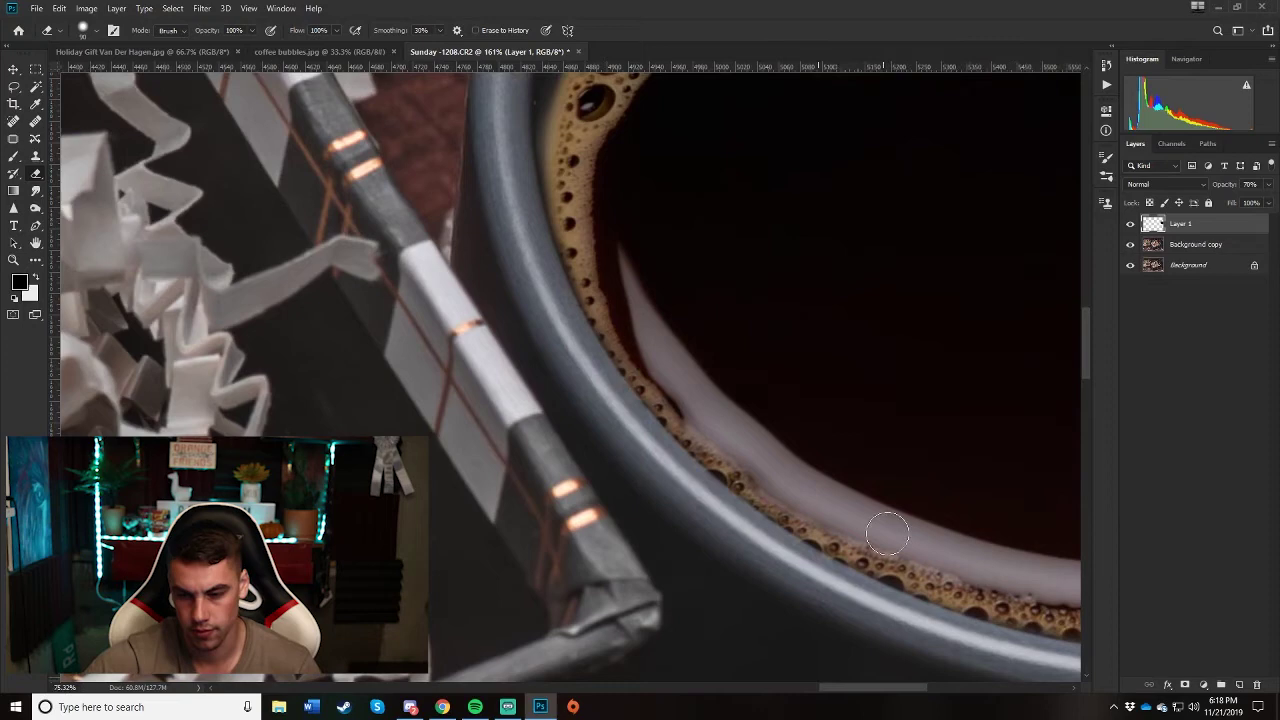
scroll(888, 533, down, 5)
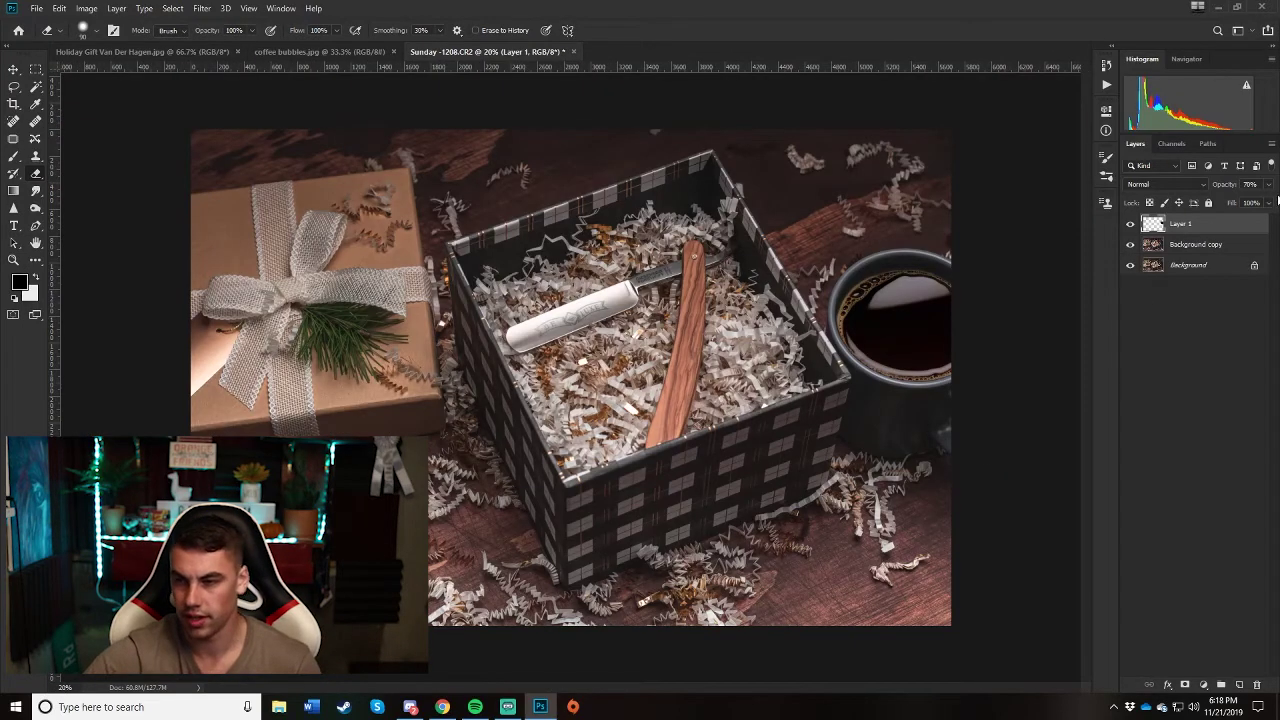
Soften Layer 1 with a Gaussian Blur of about 5.2 px
click(202, 8)
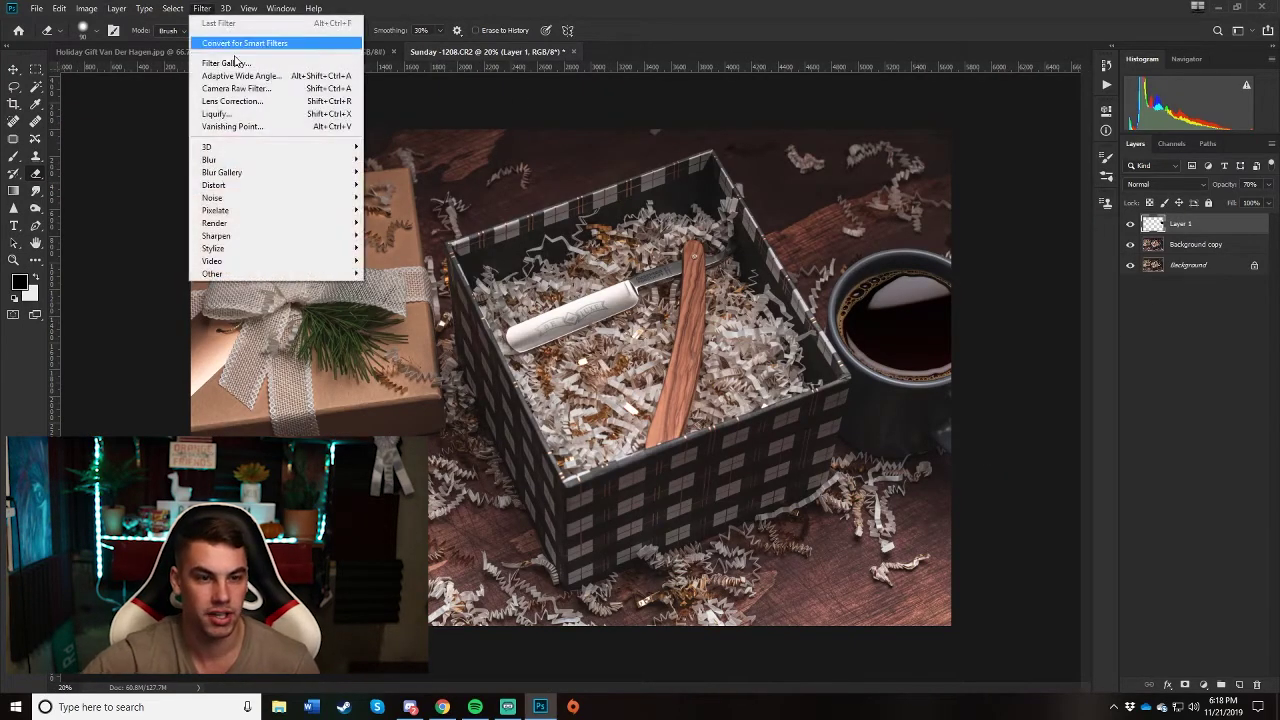
mouse_move(280, 159)
click(403, 210)
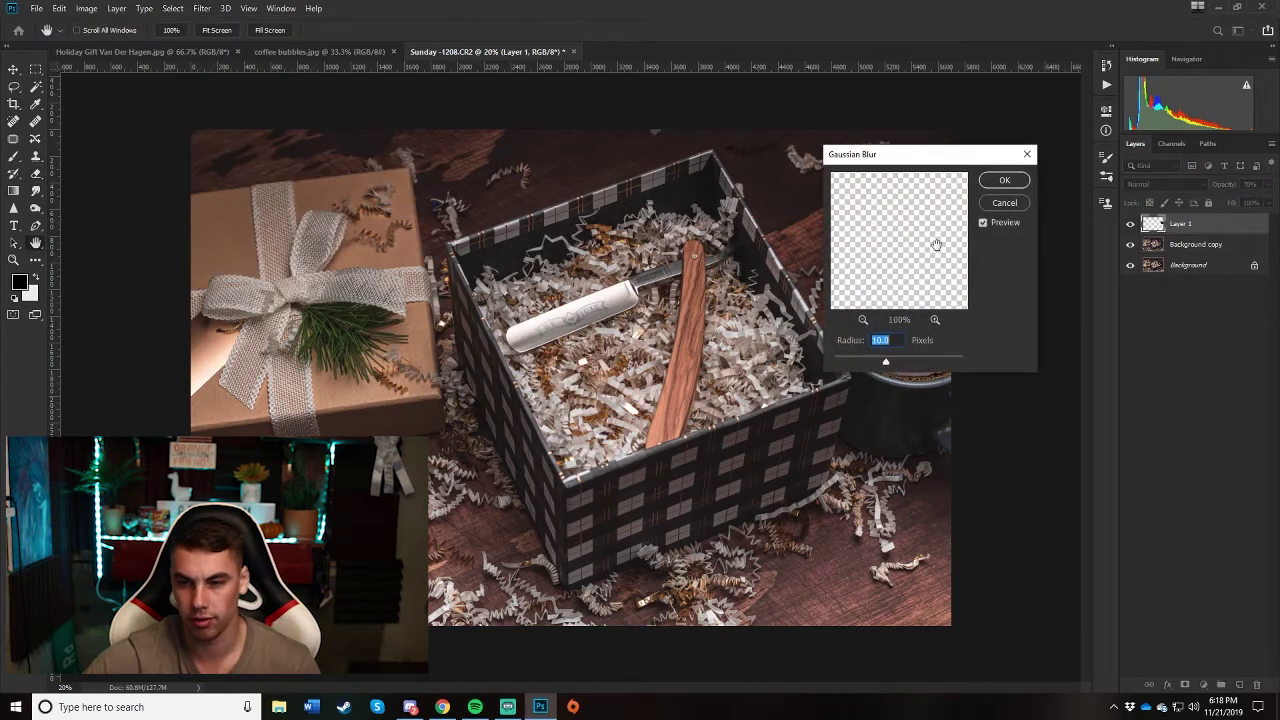
drag(942, 158, 592, 136)
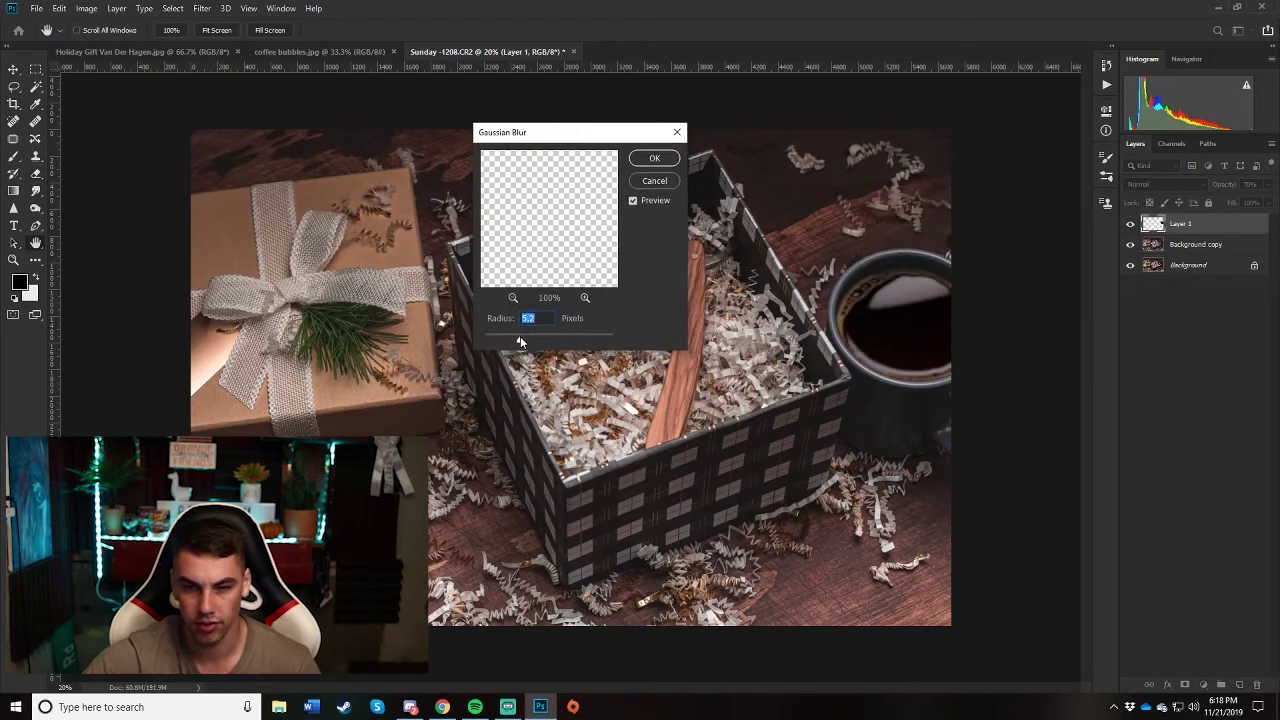
click(654, 158)
click(86, 8)
Apply Curves to Layer 1, raising the black point and pulling a midtone point slightly down
mouse_move(110, 42)
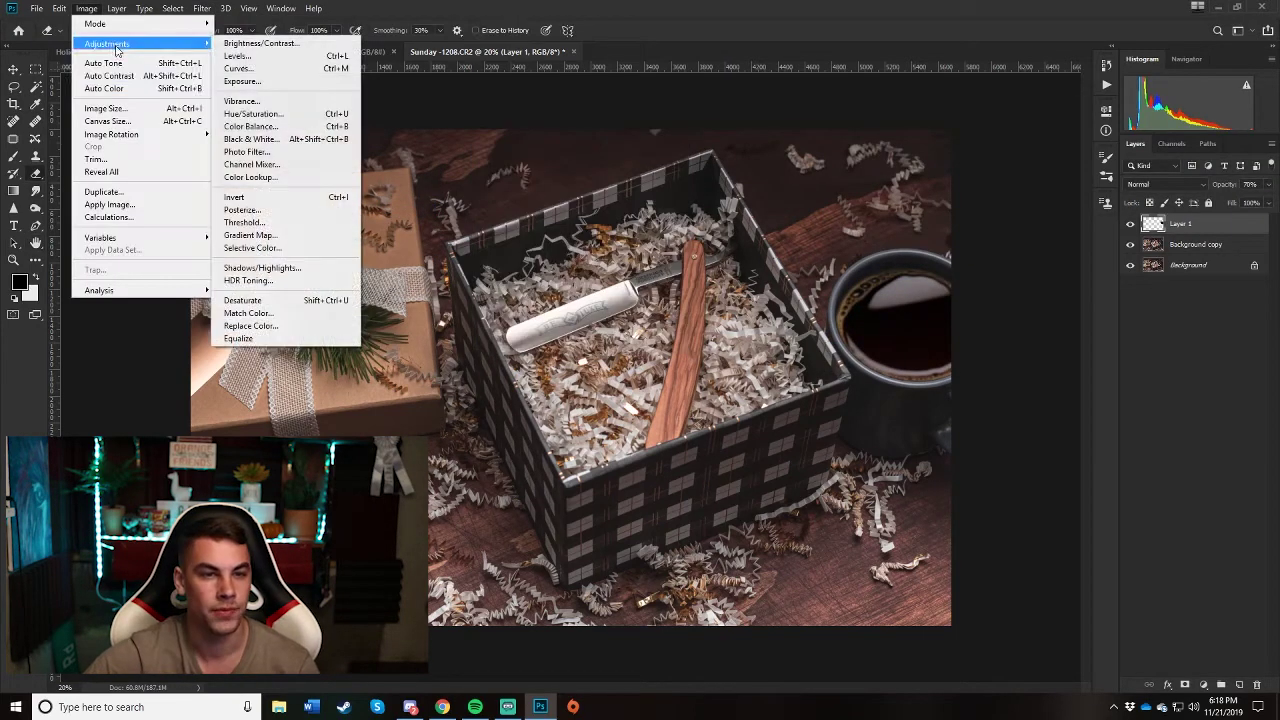
click(266, 72)
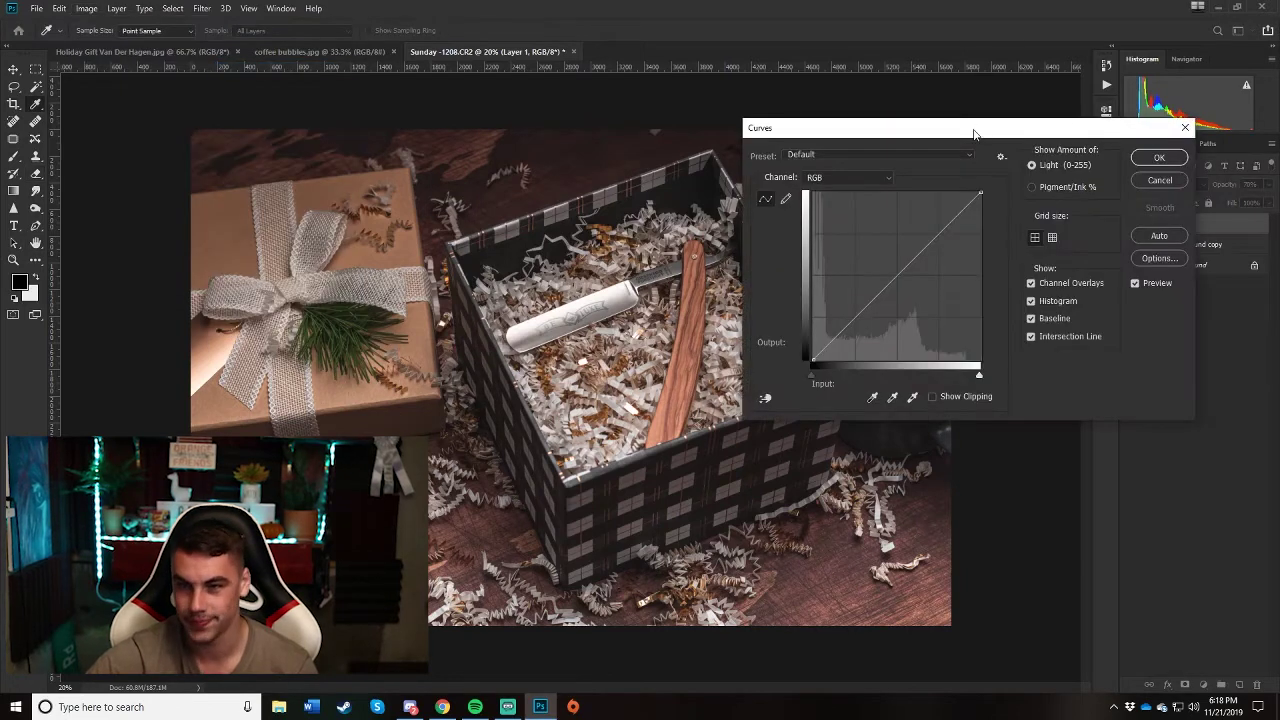
drag(973, 134, 489, 118)
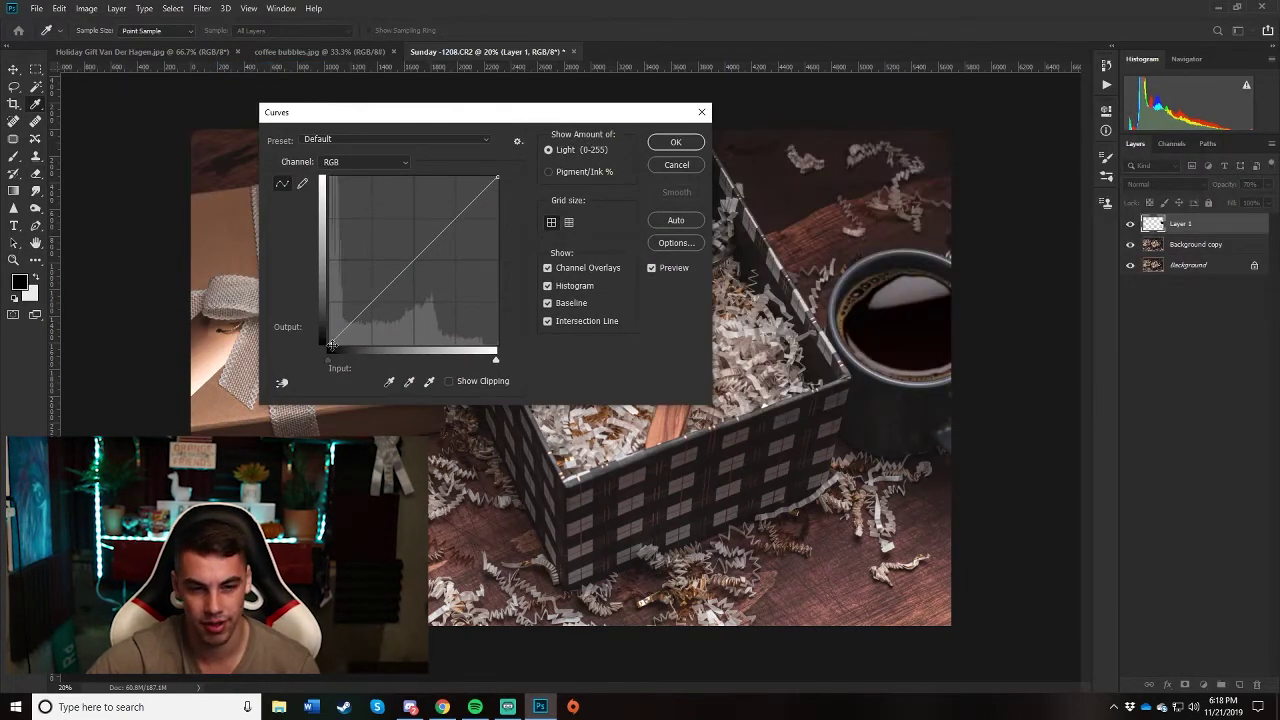
drag(329, 343, 316, 330)
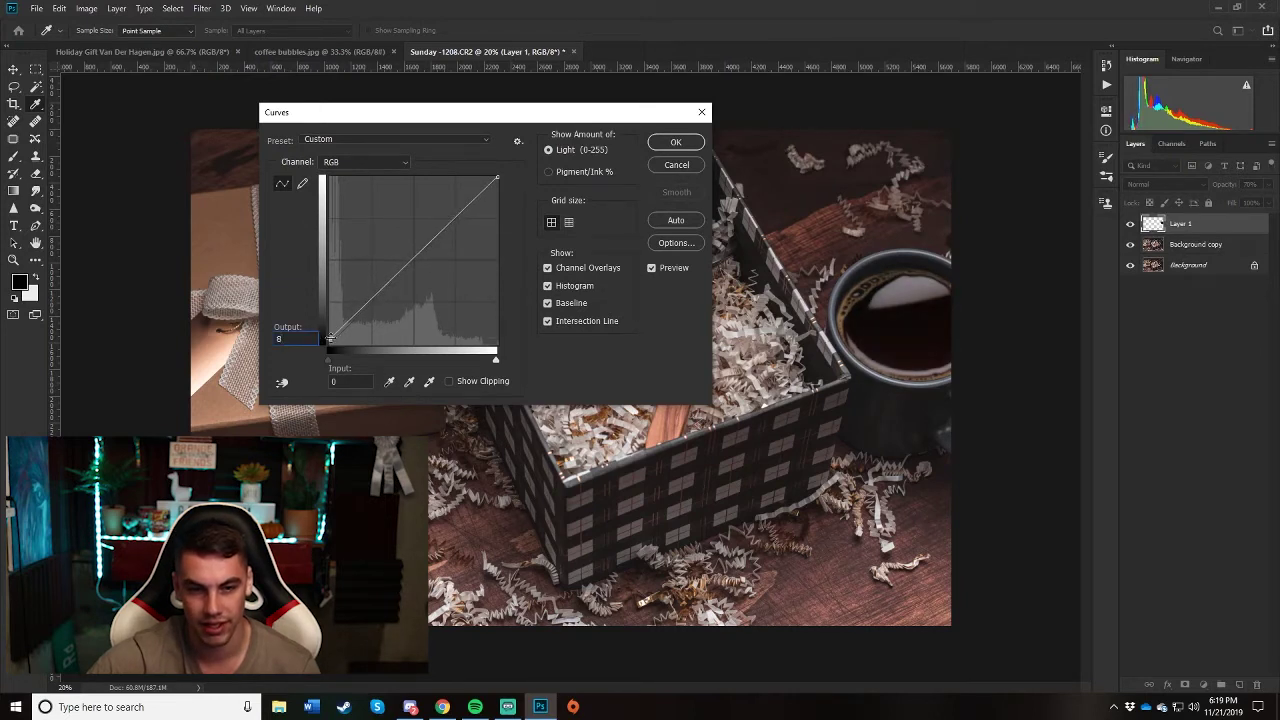
drag(372, 299, 370, 300)
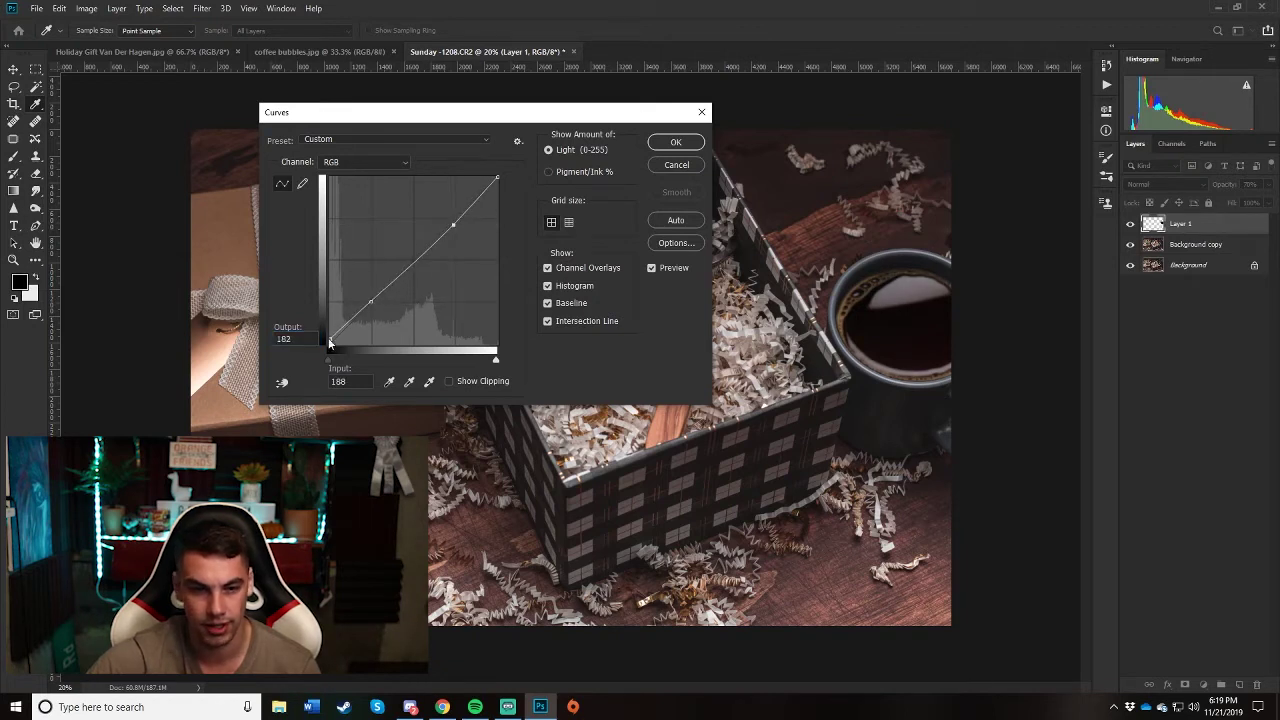
drag(325, 327, 328, 324)
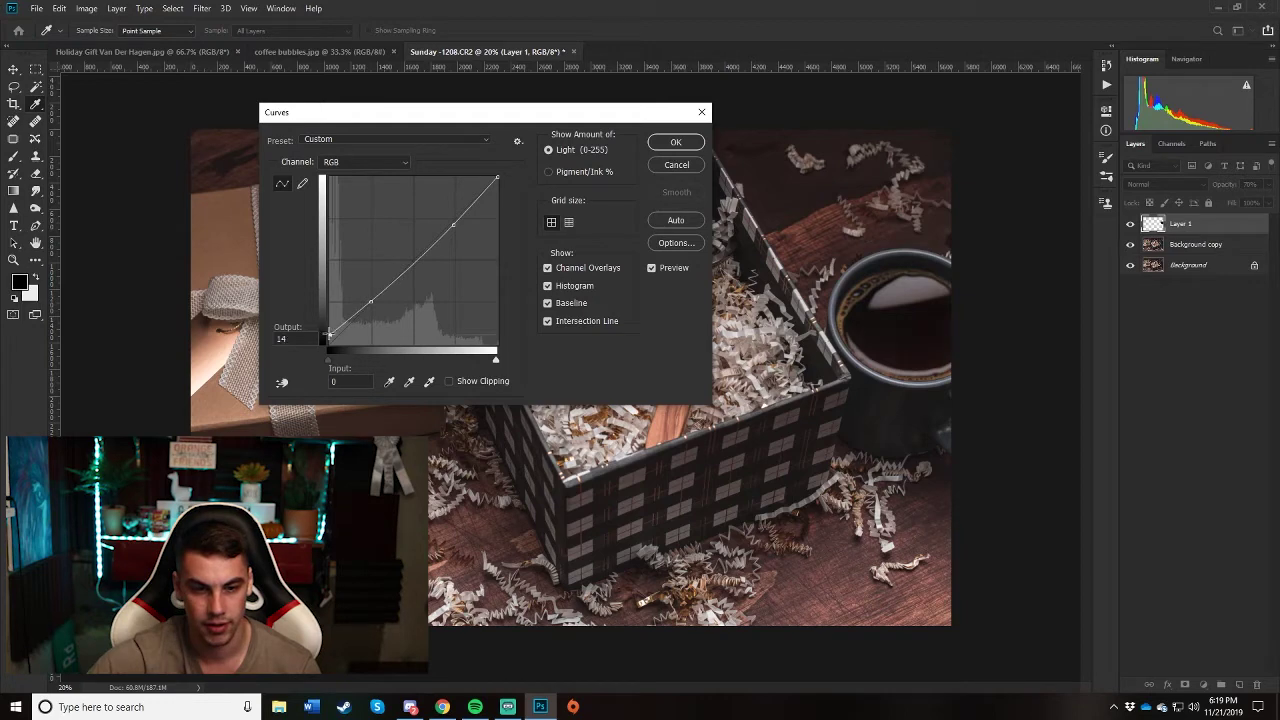
click(676, 142)
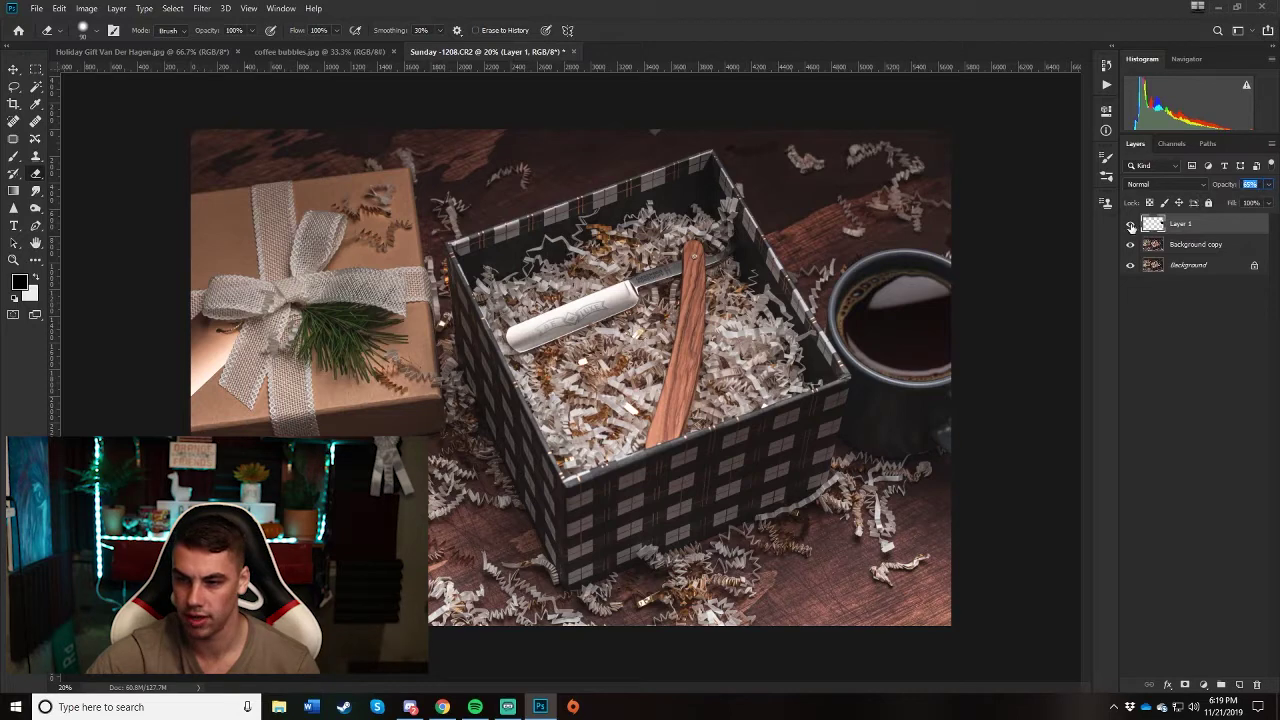
Toggle Layer 1's visibility repeatedly to compare the mug before and after, ending visible
click(1131, 225)
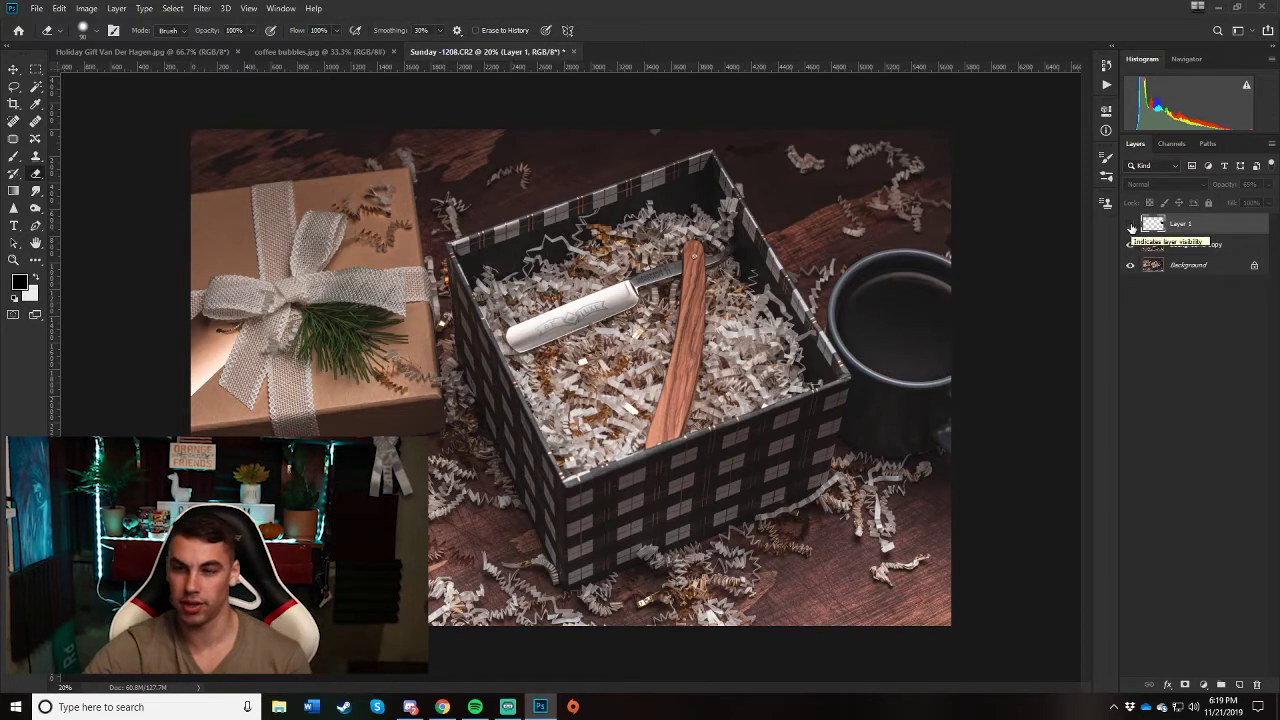
click(1131, 225)
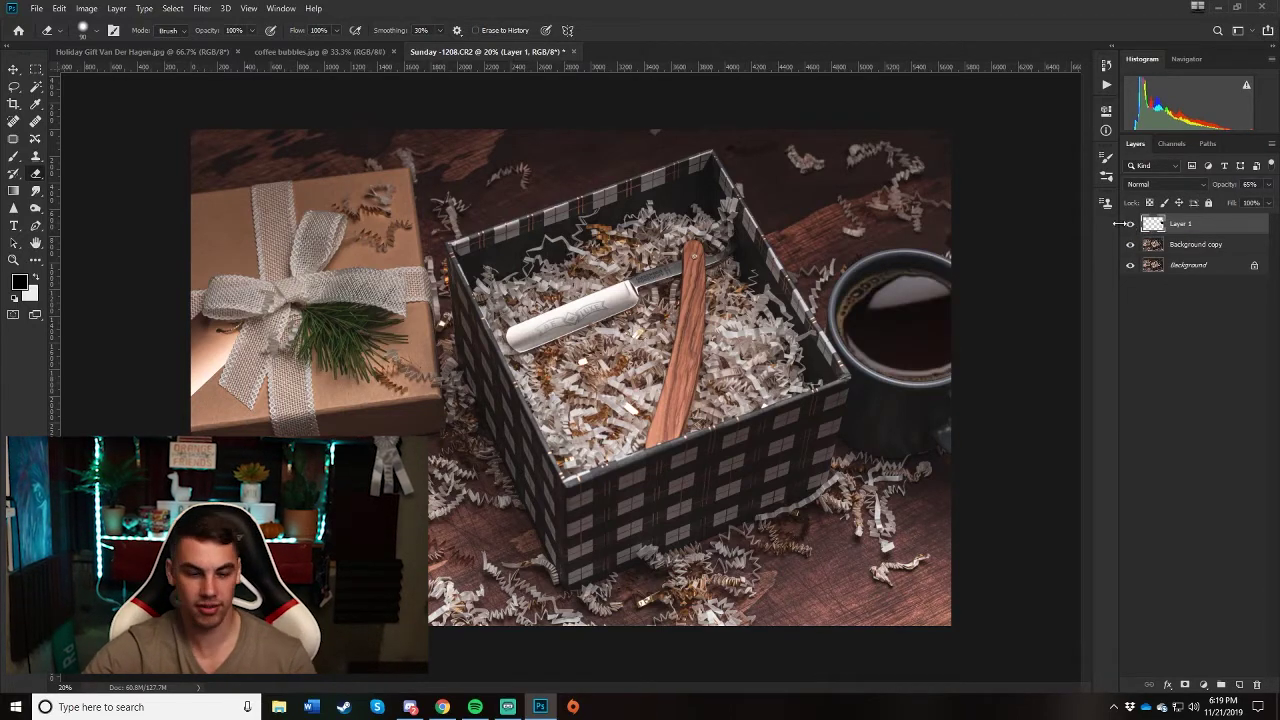
scroll(906, 297, down, 3)
scroll(891, 300, up, 3)
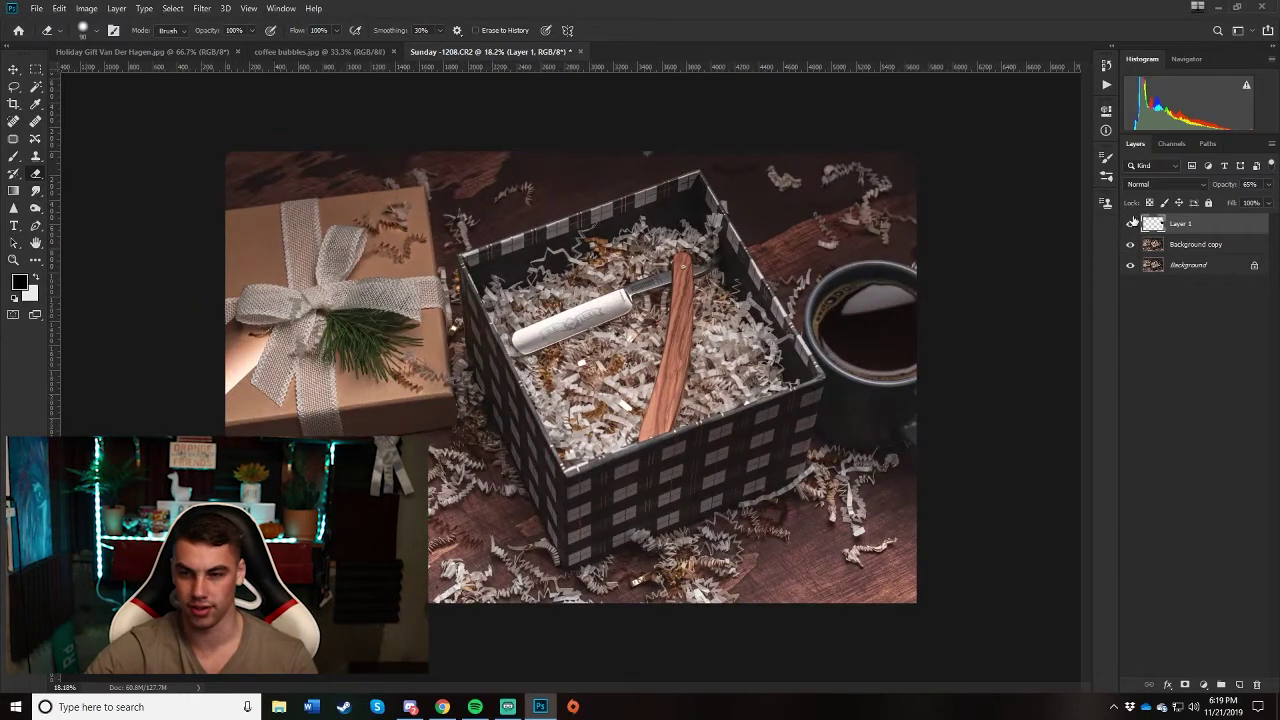
click(1130, 226)
click(1130, 226)
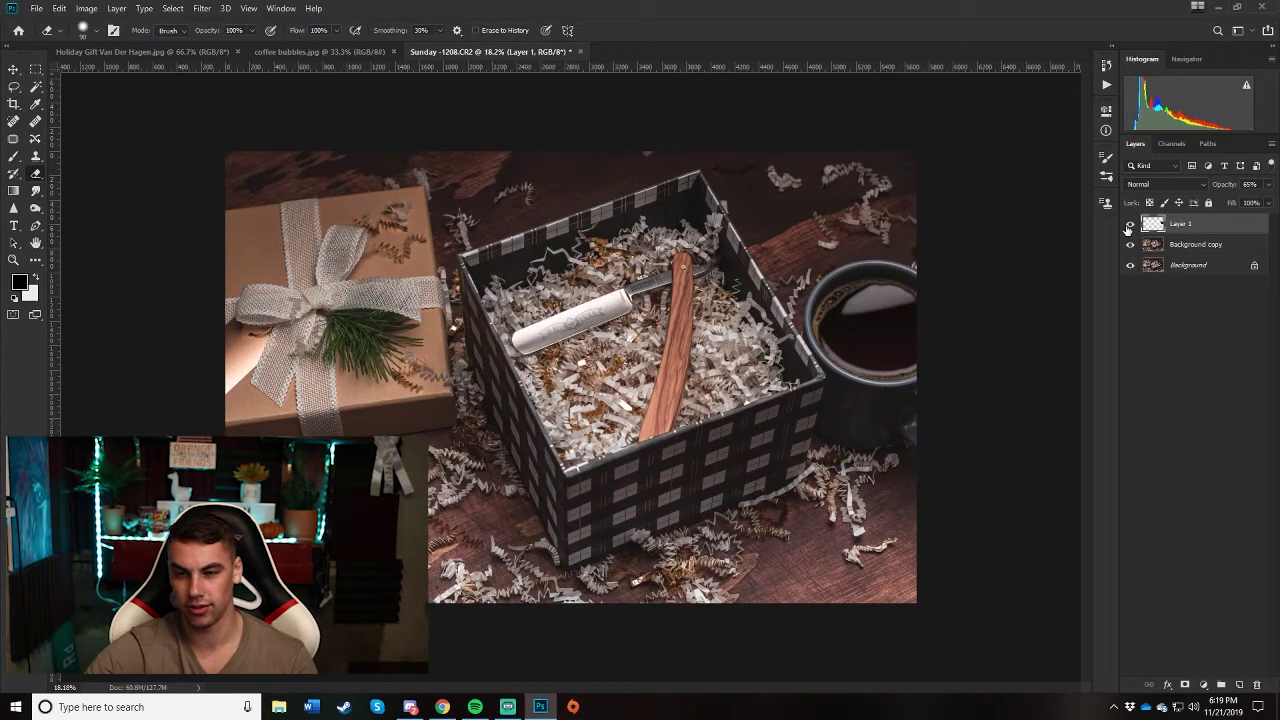
click(1130, 226)
click(1130, 226)
click(1130, 226)
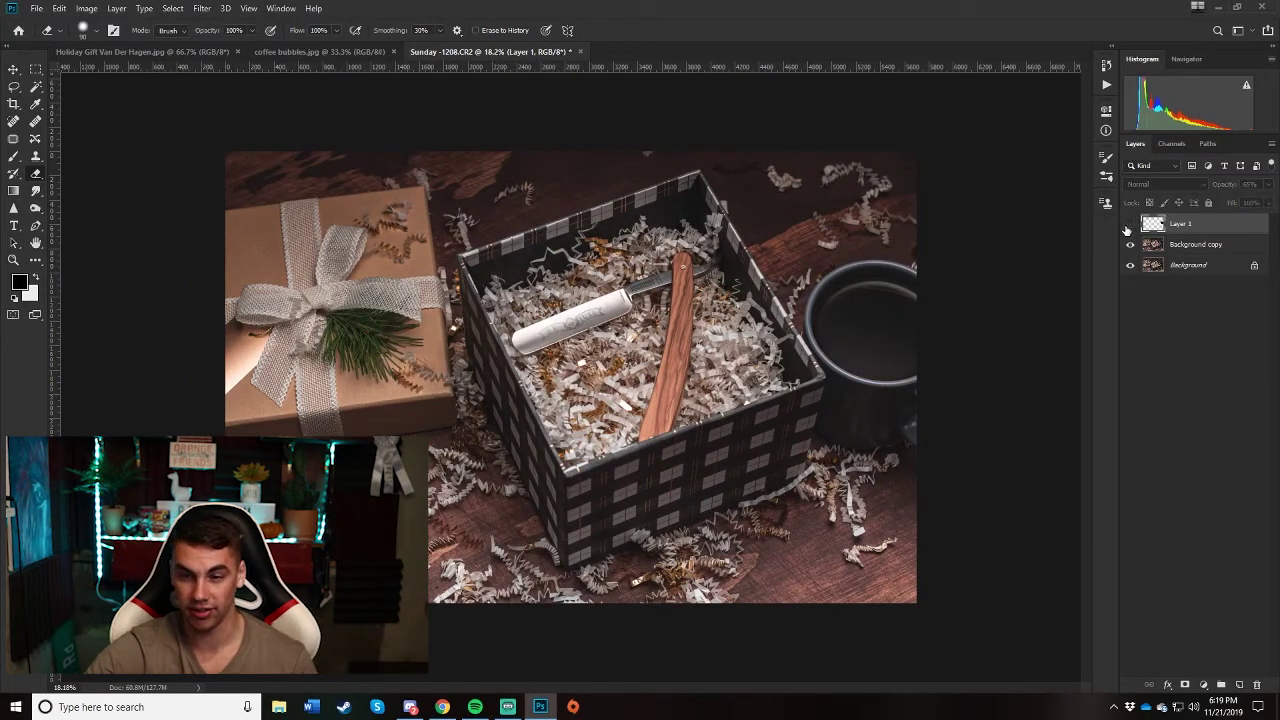
click(1130, 226)
click(1130, 226)
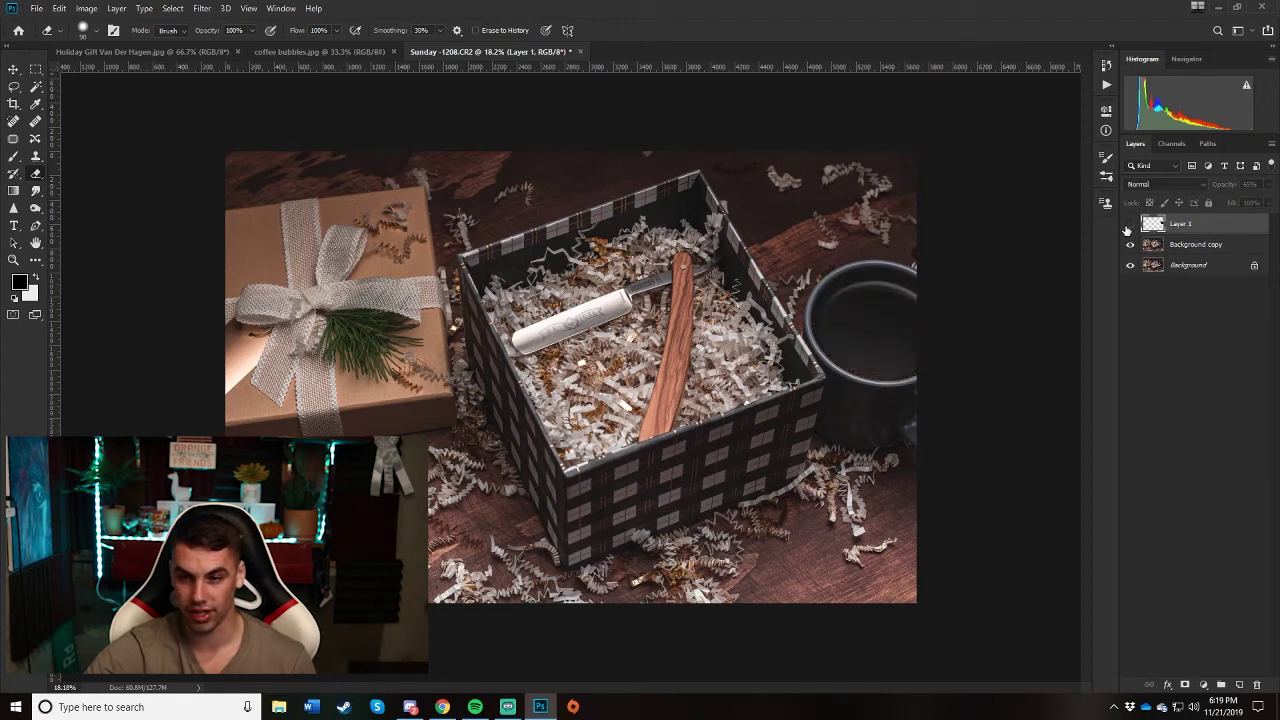
click(1131, 226)
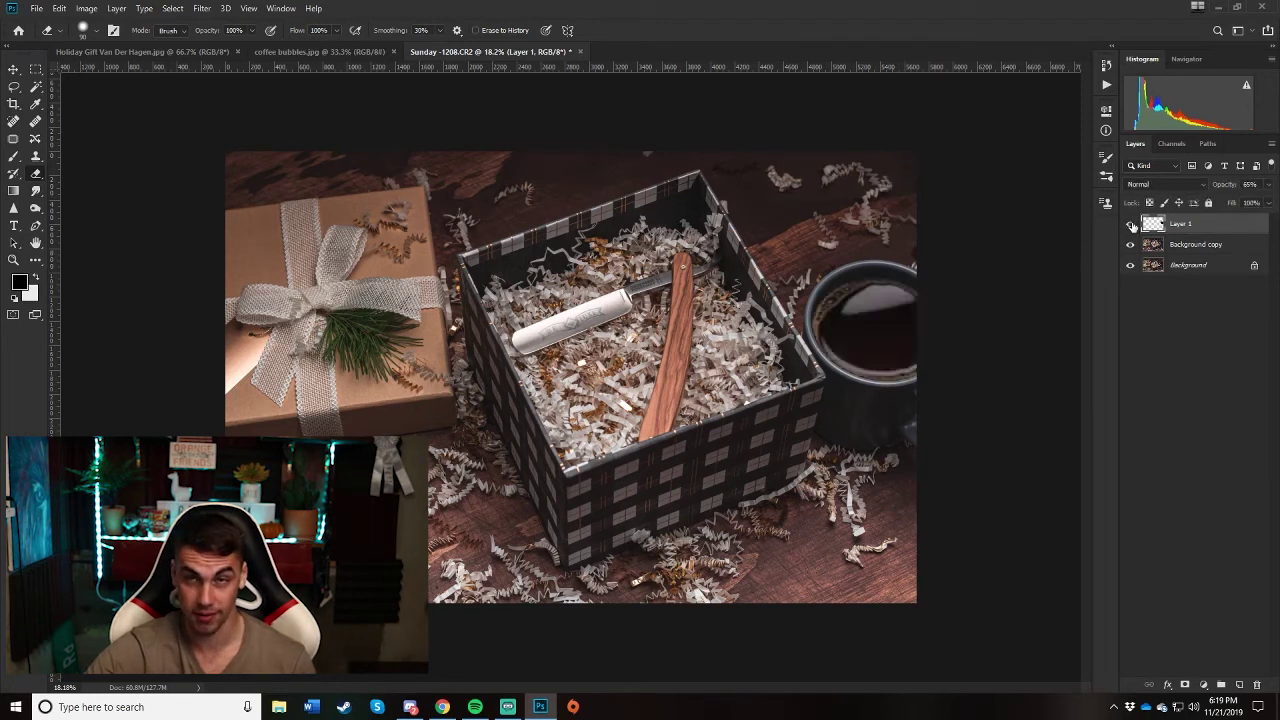
click(1131, 226)
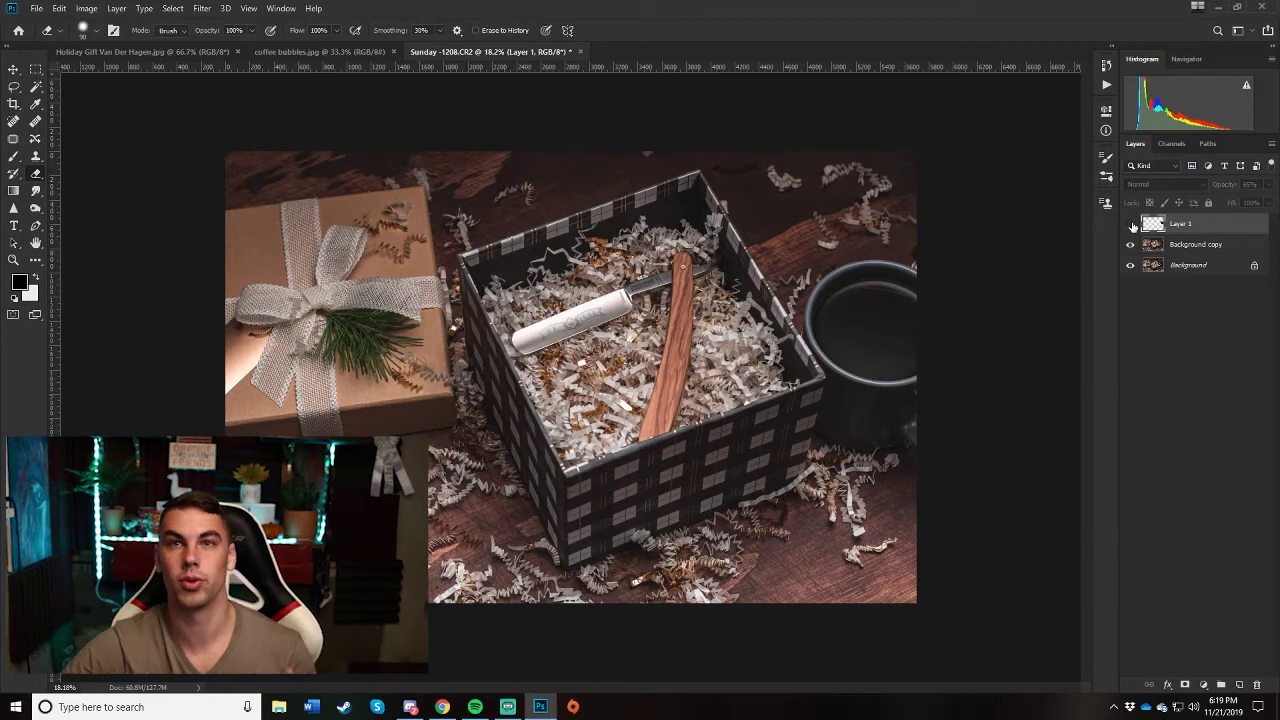
click(1131, 226)
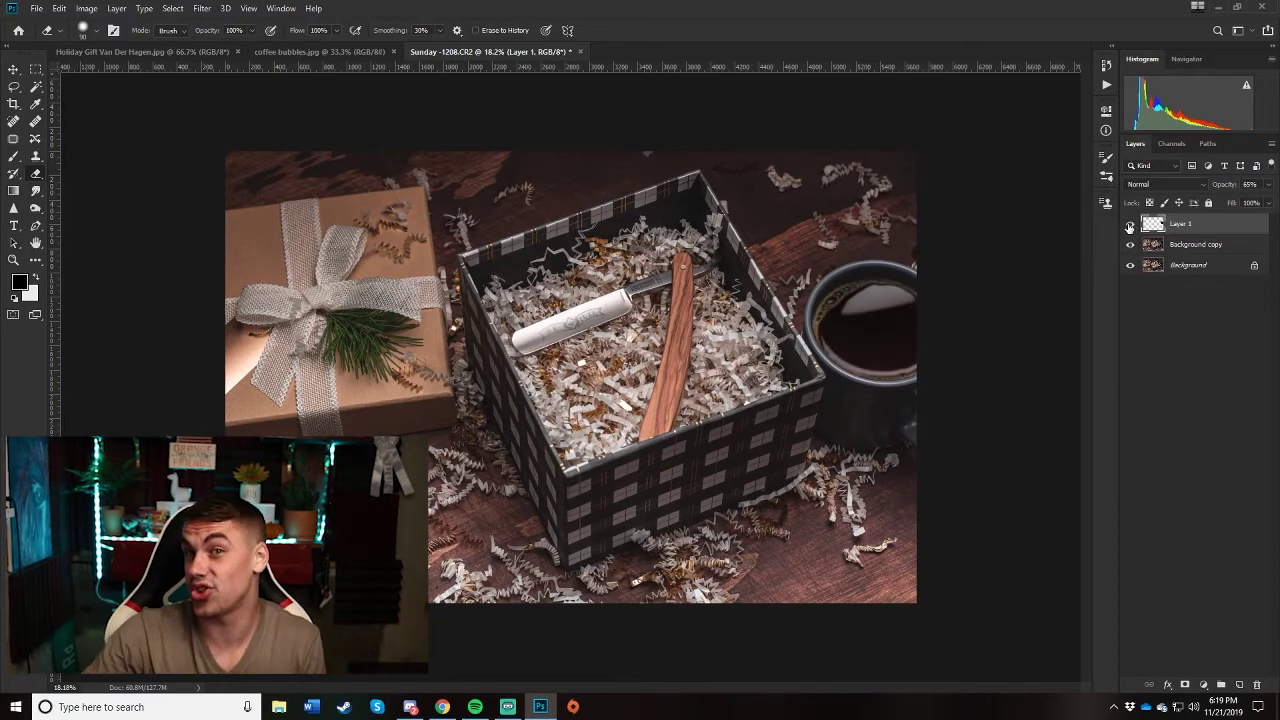
click(1131, 226)
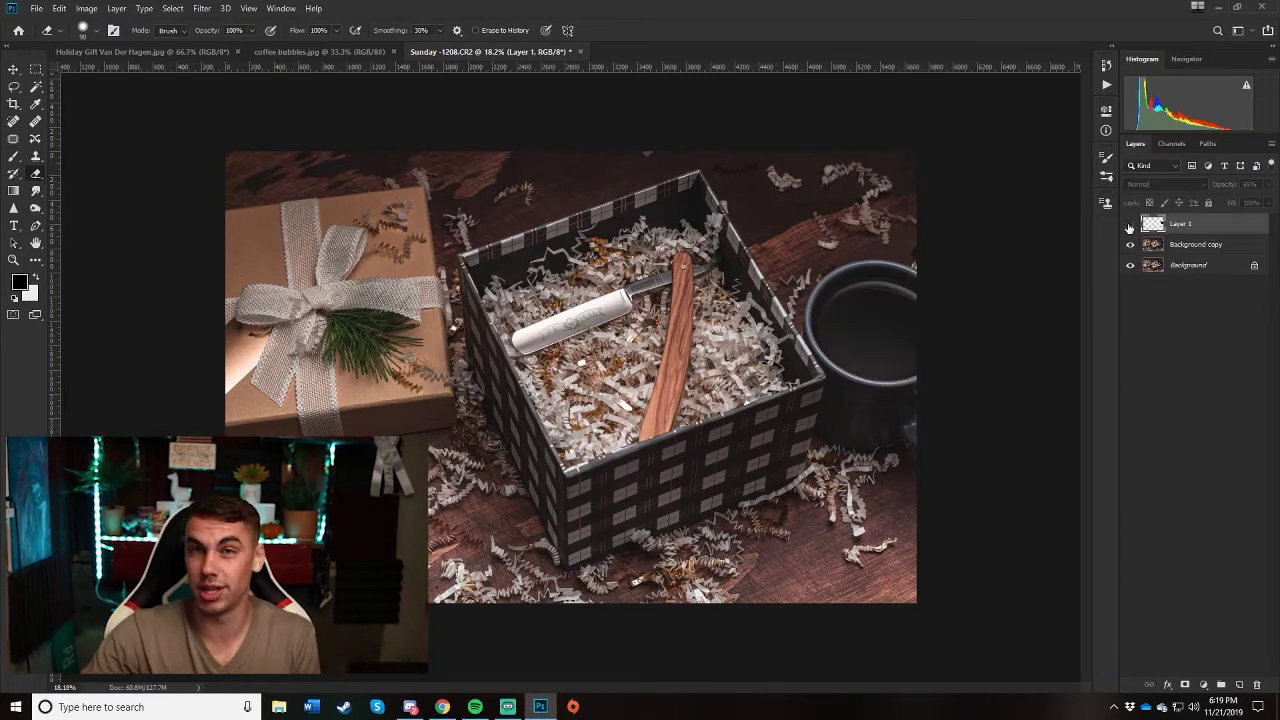
click(1131, 226)
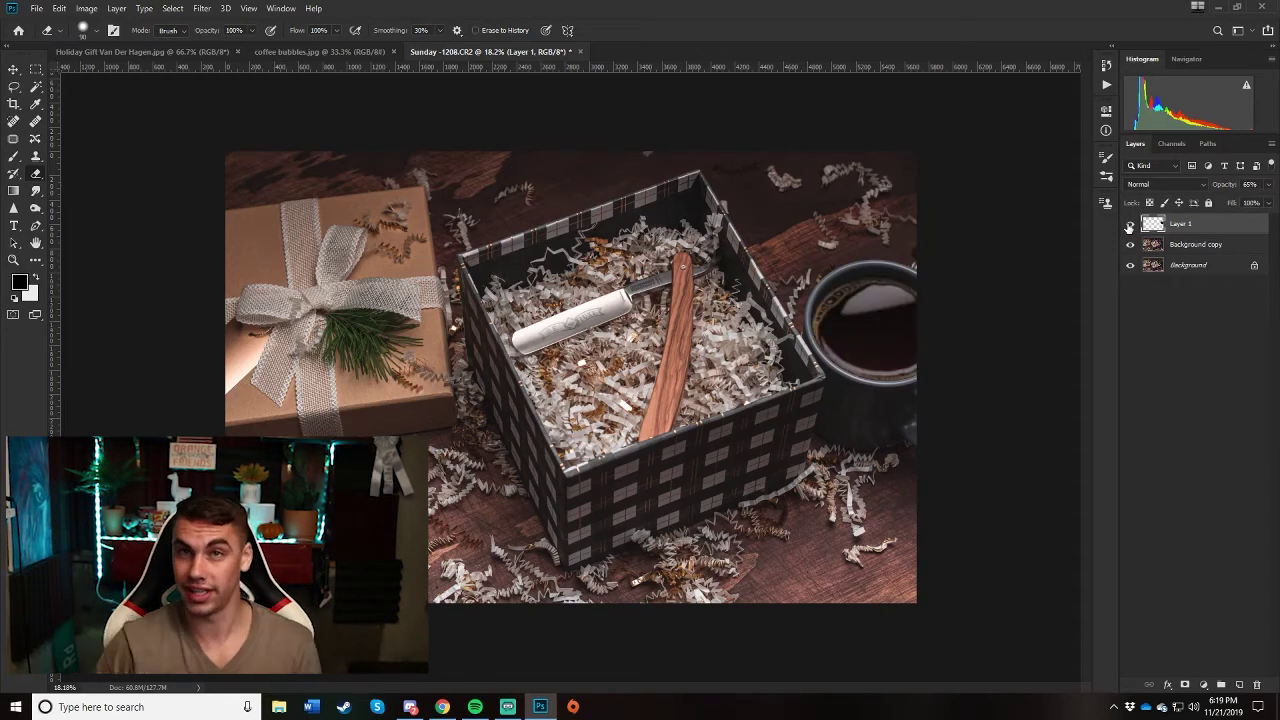
Create a new transparent square document from a preset
click(36, 10)
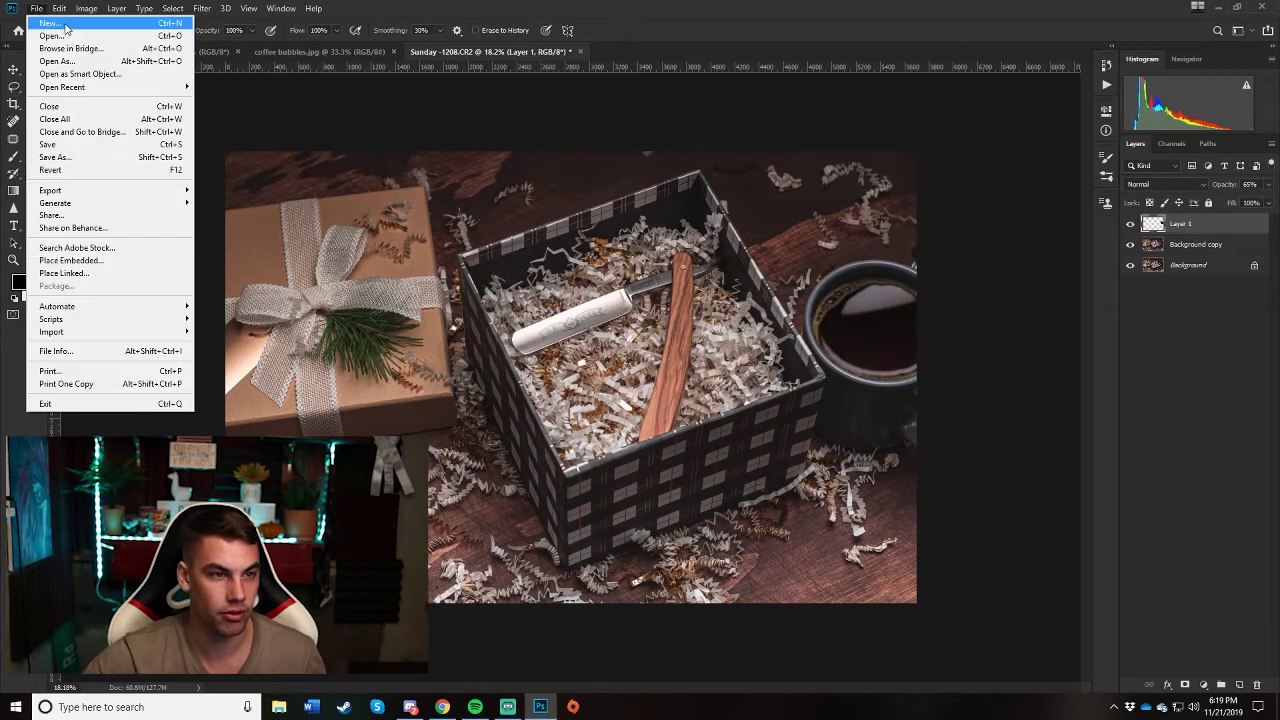
click(68, 30)
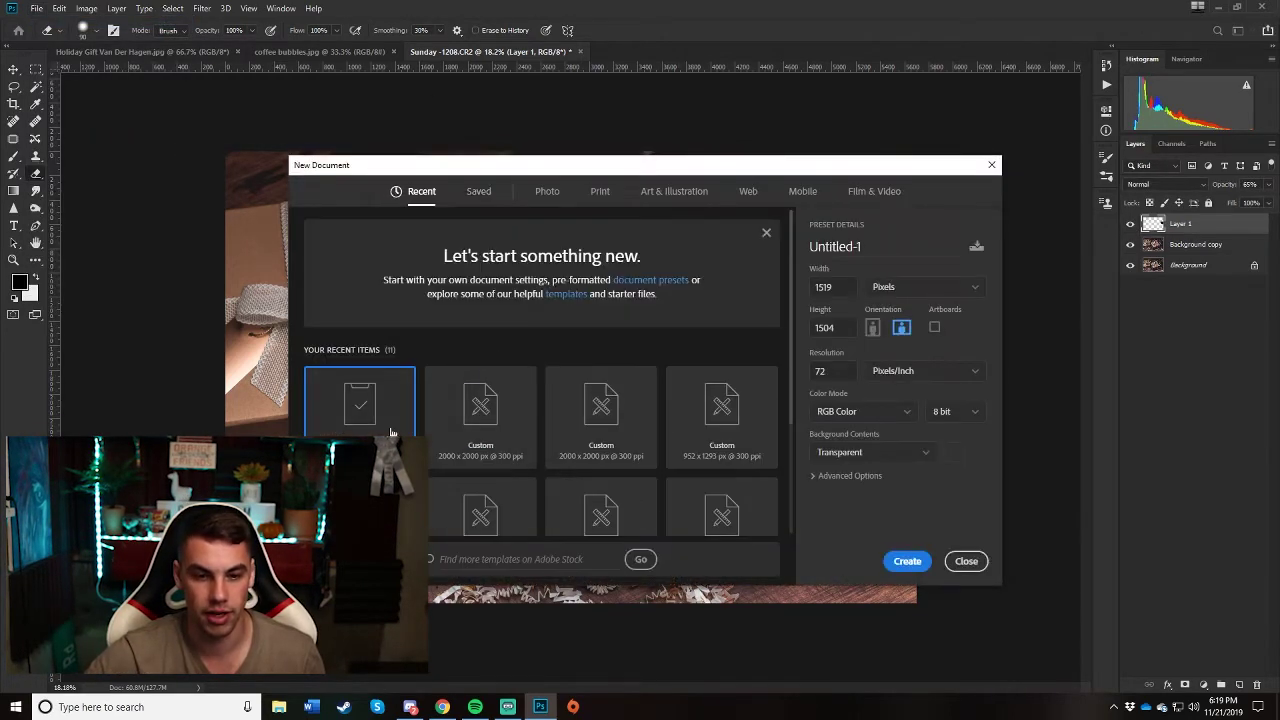
double_click(470, 415)
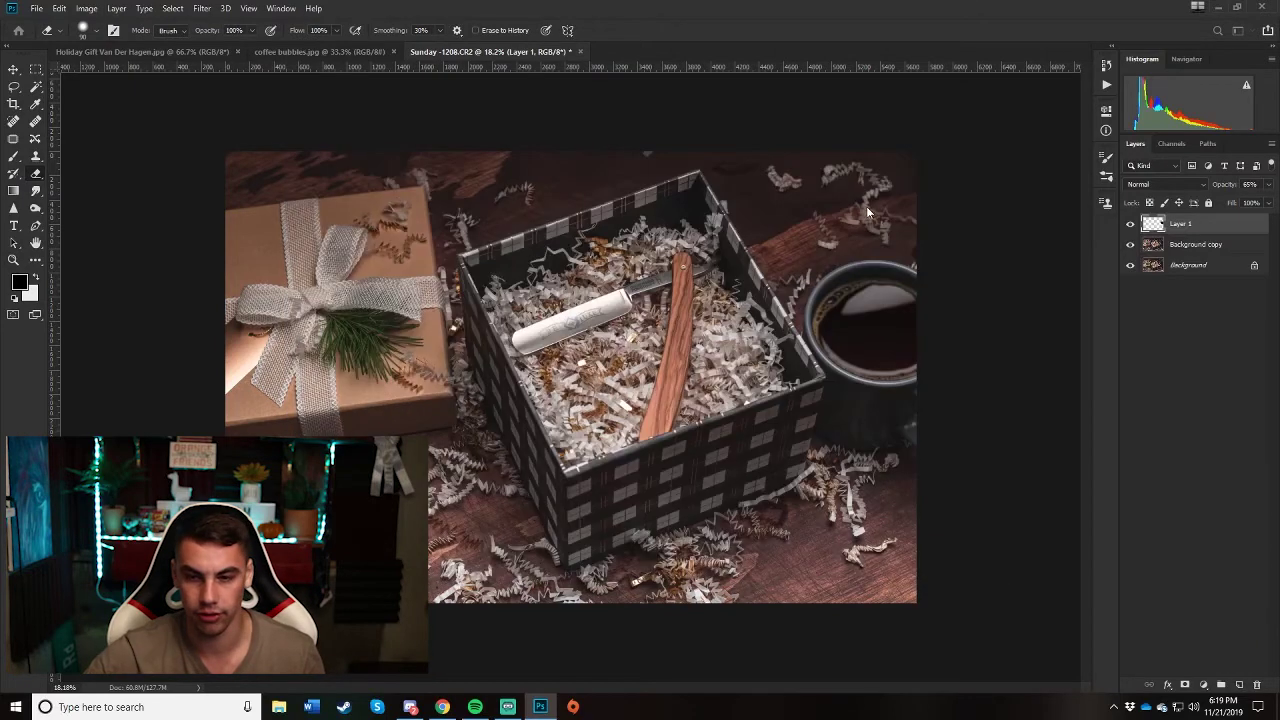
Fill Layer 1 with light grey, add an empty Layer 2, and enlarge the brush
click(13, 157)
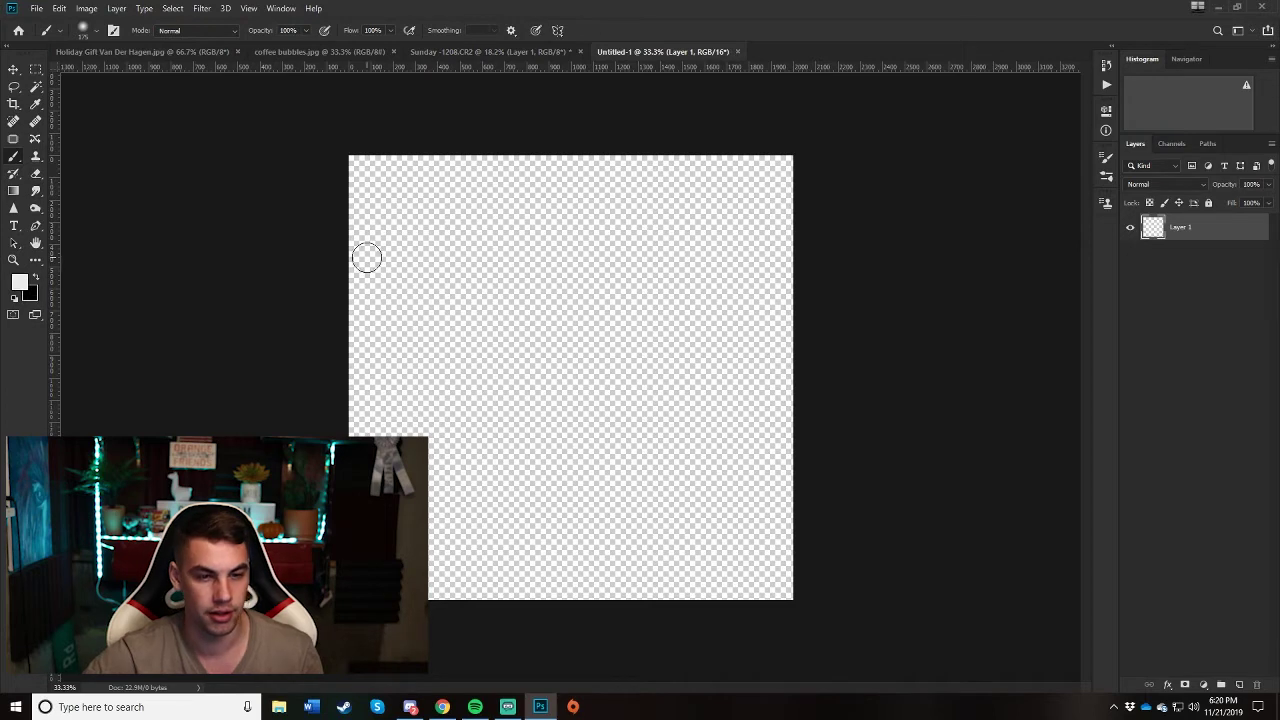
key(alt+BackSpace)
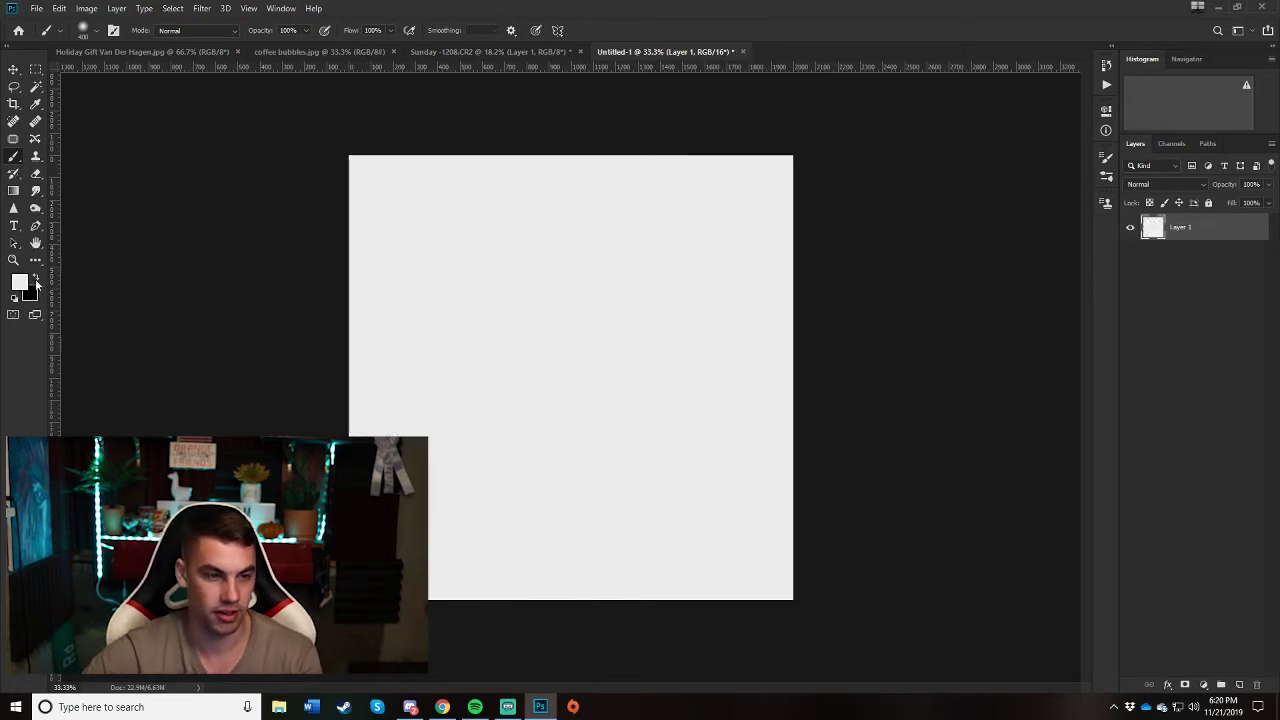
click(1239, 685)
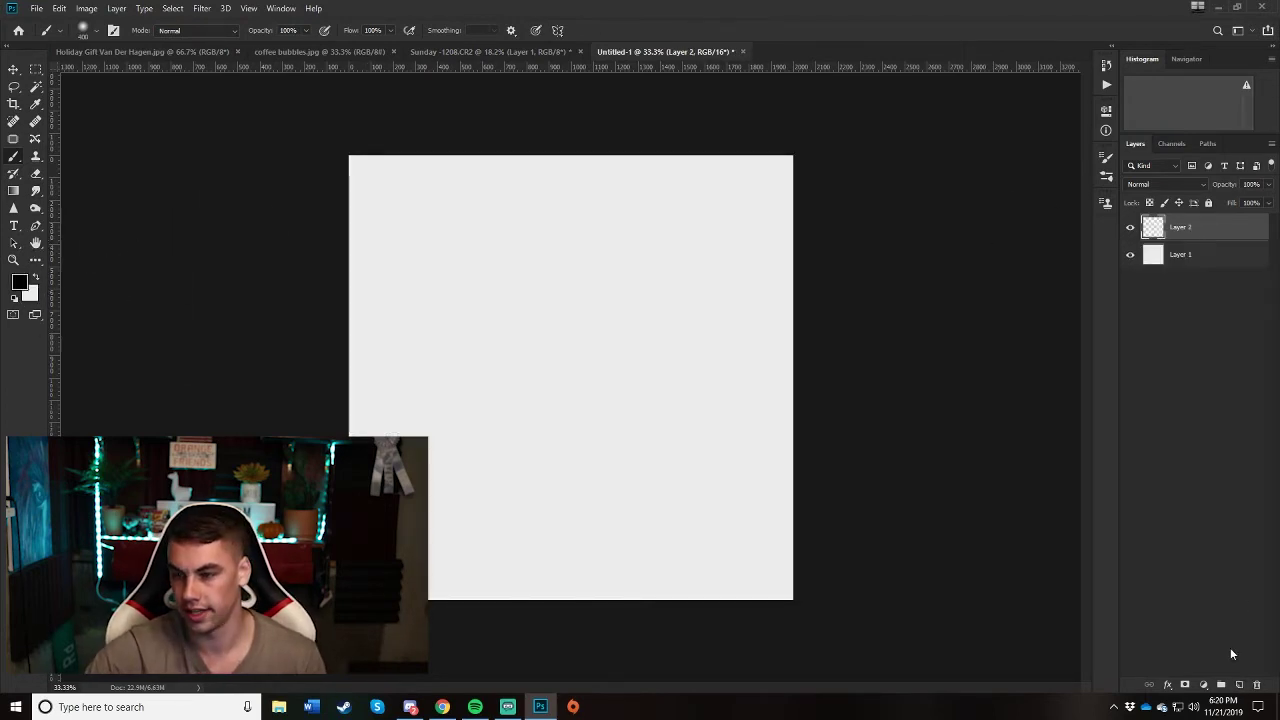
key(bracketright)
key(bracketright)
key(bracketright)
key(bracketright)
key(bracketright)
key(bracketright)
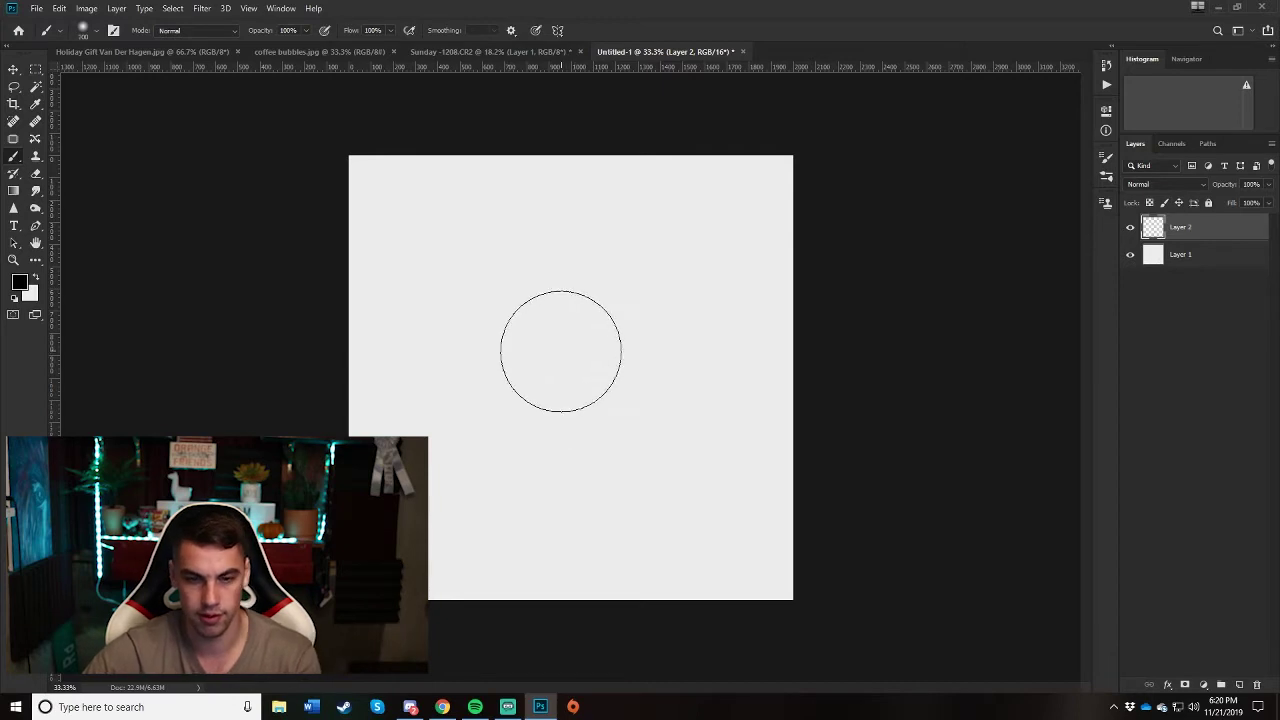
Replace a soft black dab with a hard 1000 px black dot at the canvas centre on Layer 2
click(567, 367)
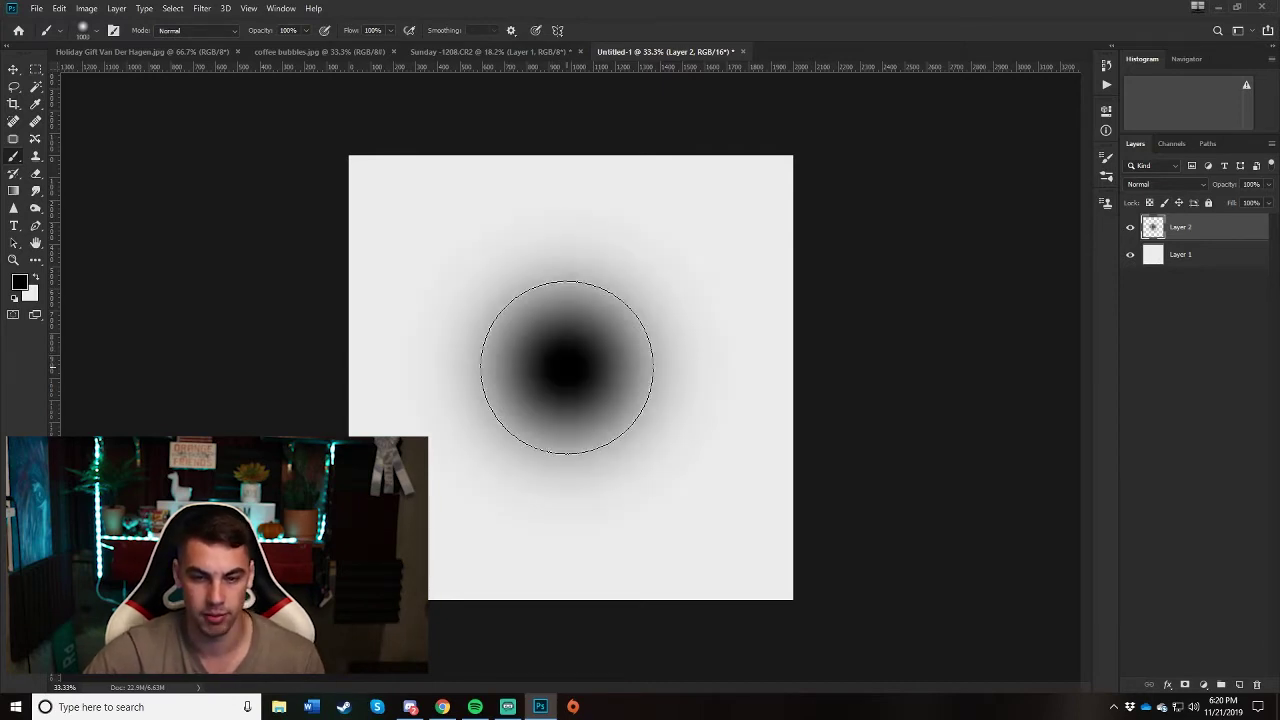
key(ctrl+z)
click(90, 30)
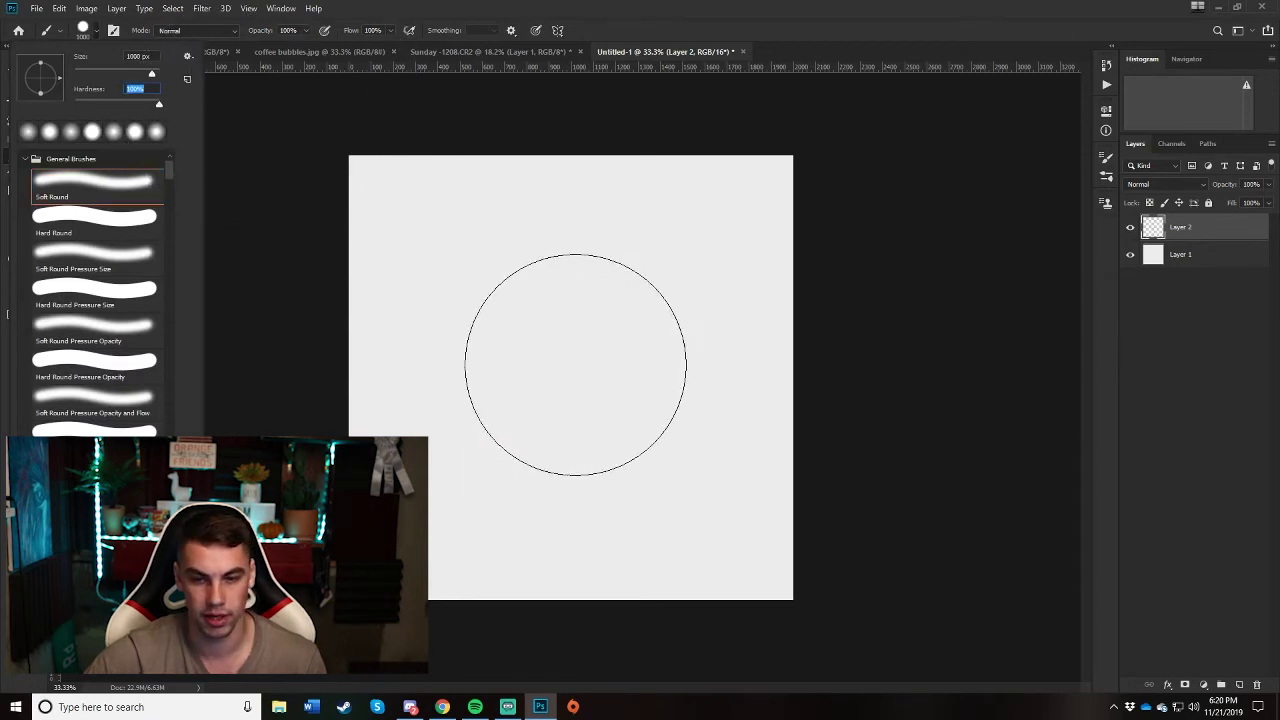
click(576, 365)
key(ctrl+minus)
key(ctrl+plus)
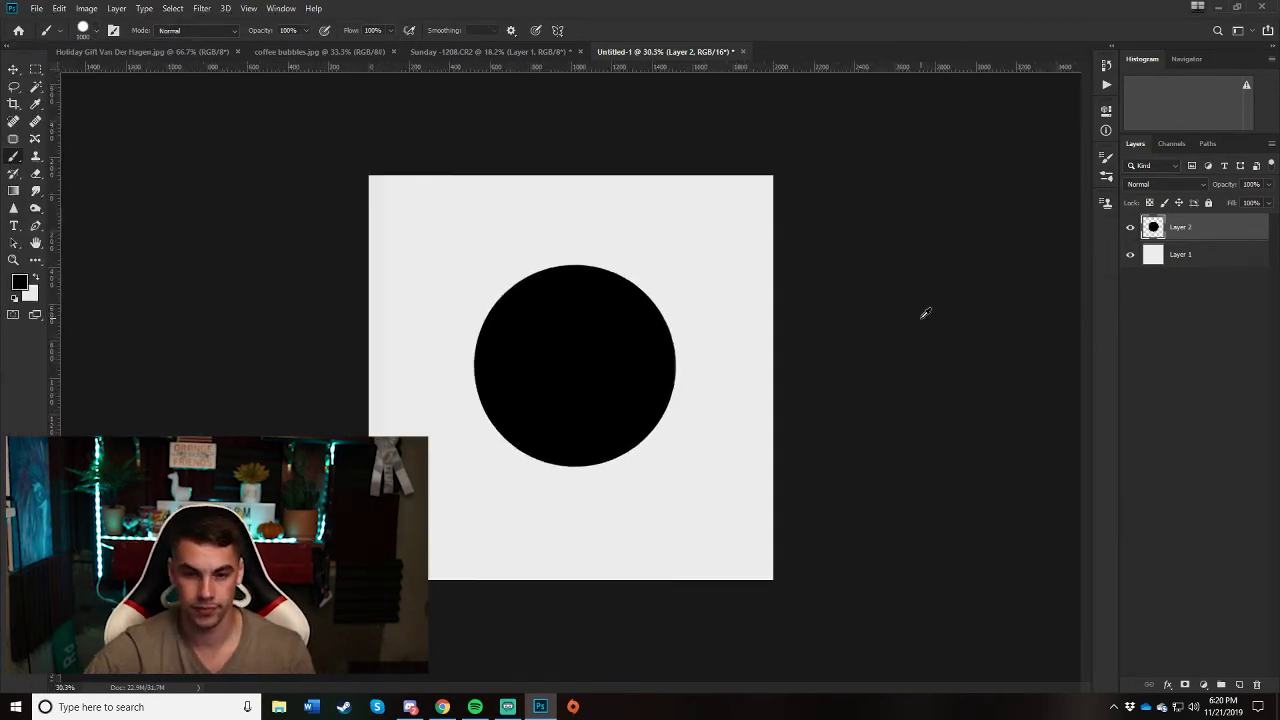
click(37, 88)
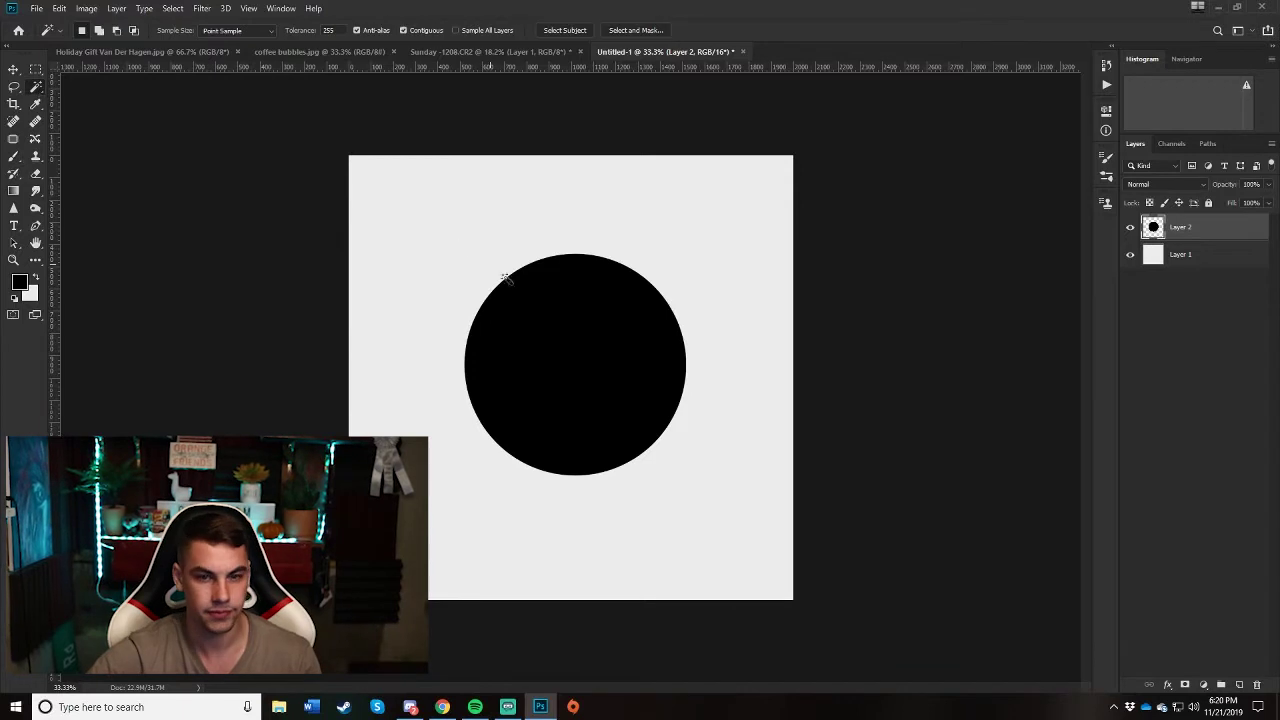
Start Free Transform on the dot and try scaling the circle up and down
key(ctrl+t)
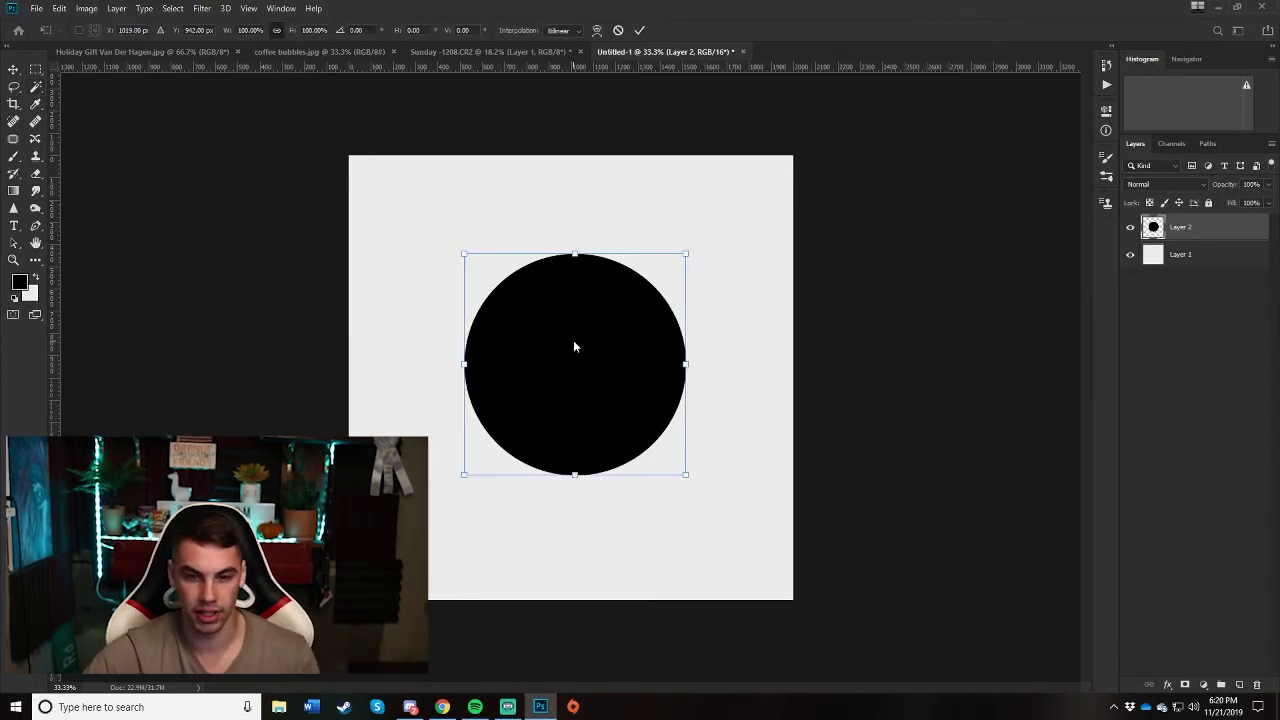
right_click(574, 345)
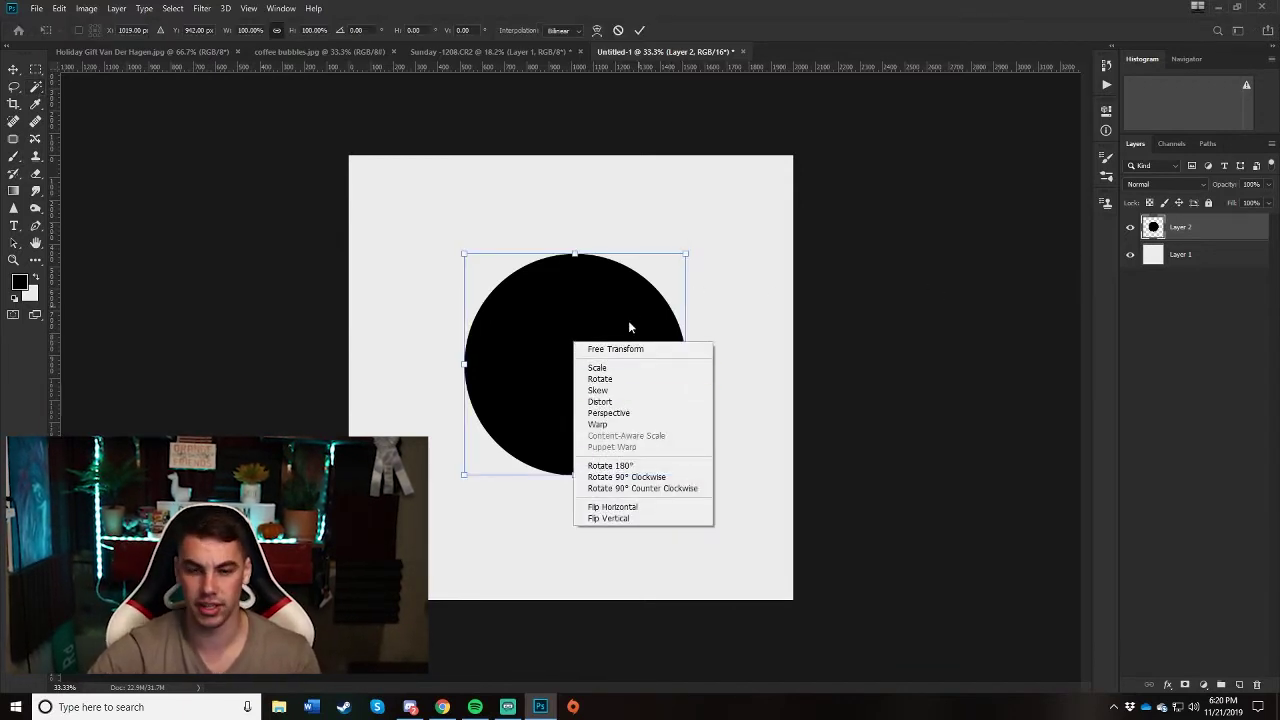
drag(685, 255, 550, 248)
Rotate the circle, then shrink it to about 95% with a slight -1.4° tilt
right_click(556, 331)
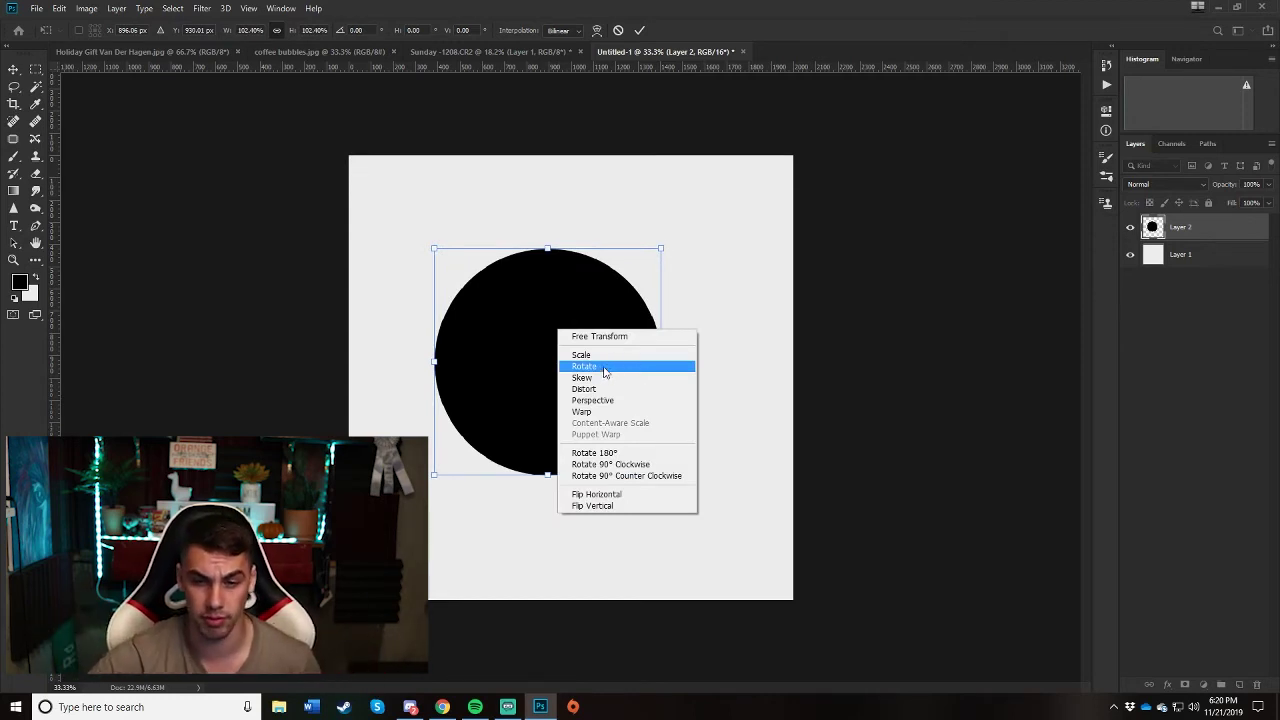
click(604, 372)
drag(660, 245, 685, 225)
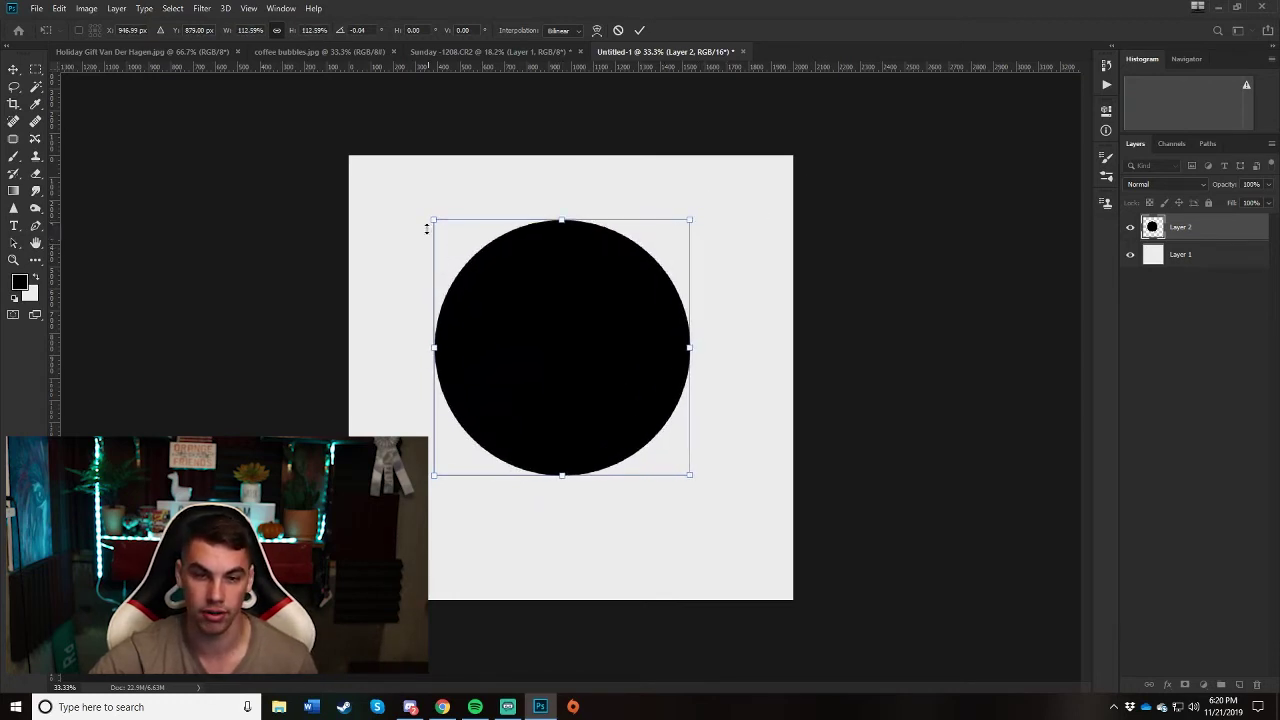
drag(433, 226, 471, 264)
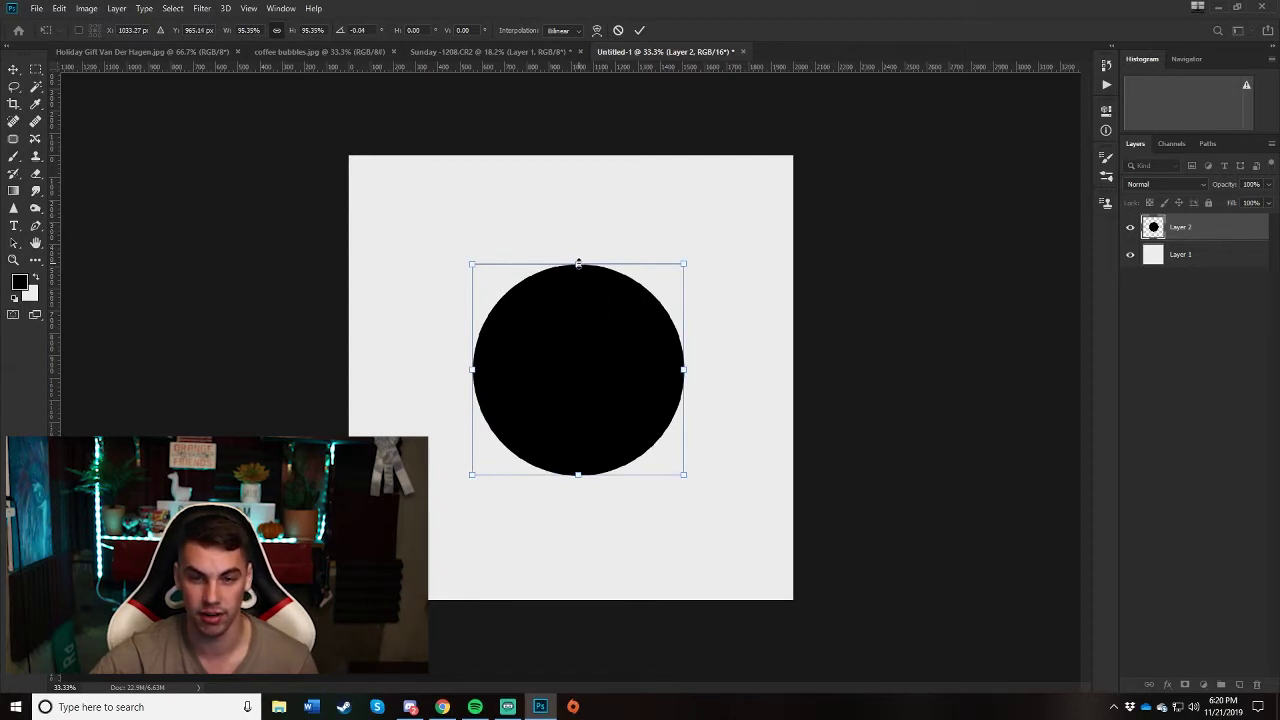
mouse_move(581, 256)
mouse_down()
mouse_move(640, 258)
mouse_move(573, 235)
mouse_move(588, 242)
mouse_up()
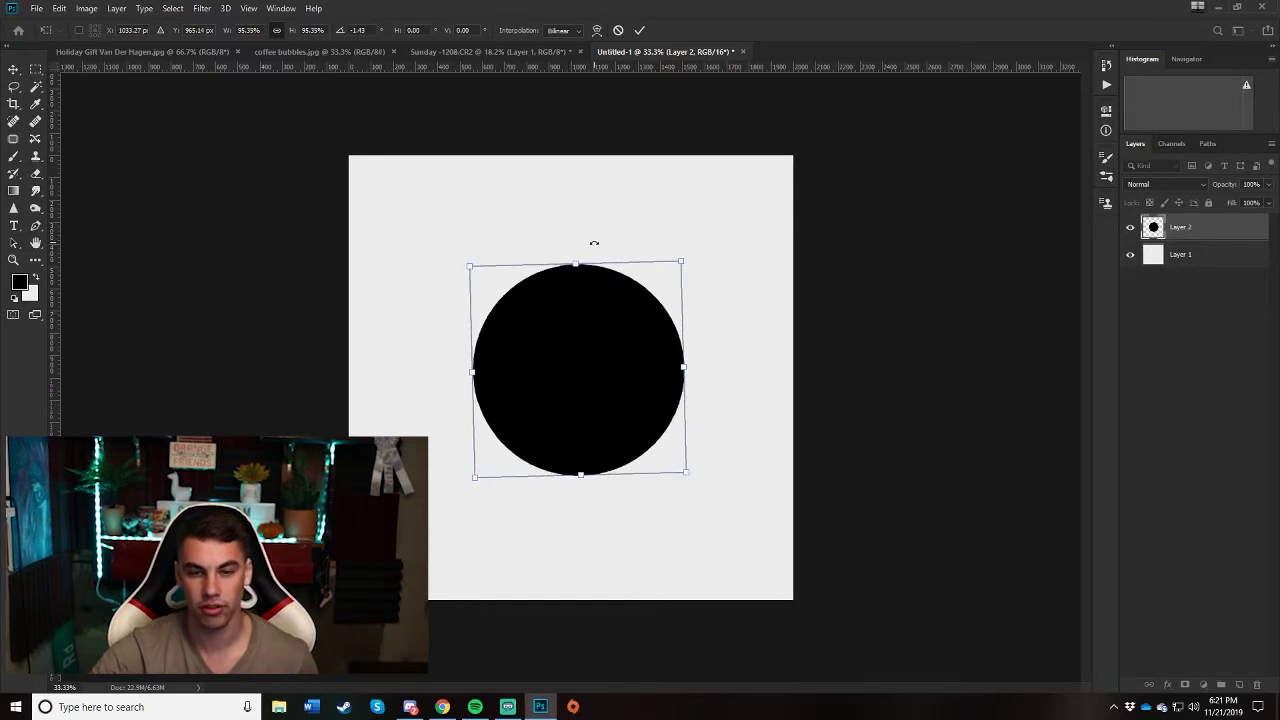
Skew the circle by its corner and side handles into slanted ellipses, then back near round
right_click(595, 244)
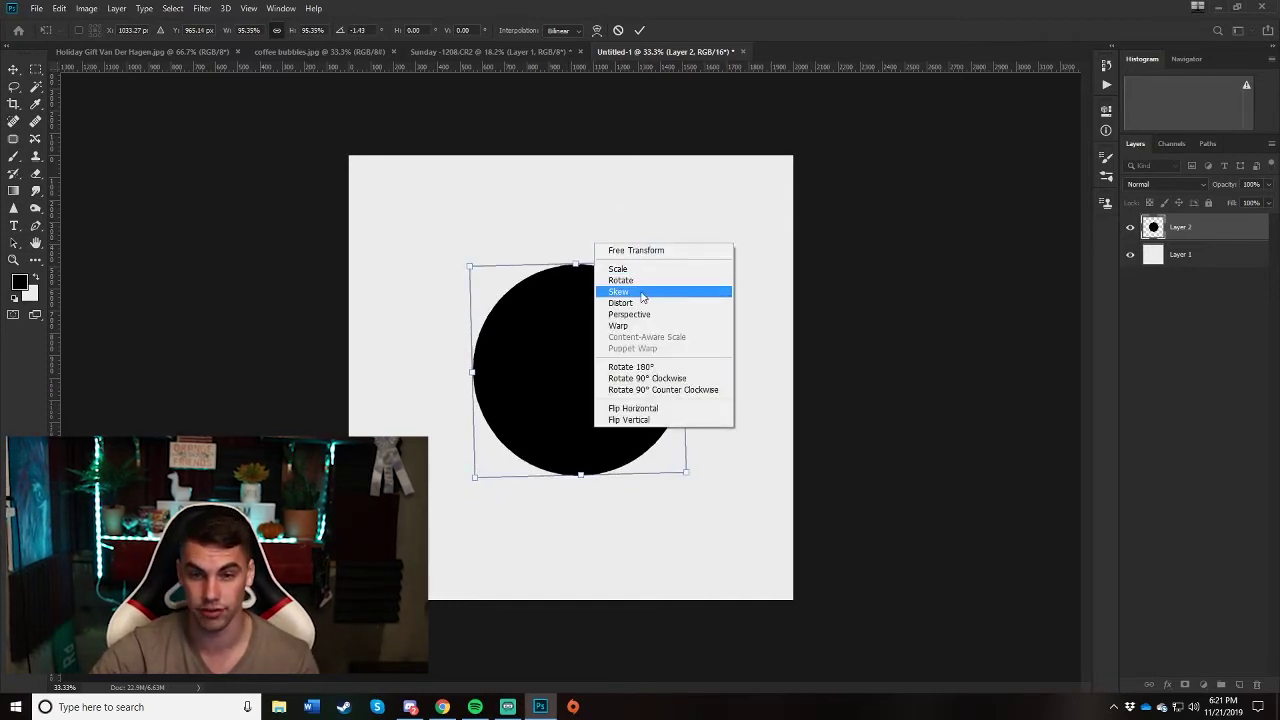
click(638, 293)
drag(686, 265, 701, 290)
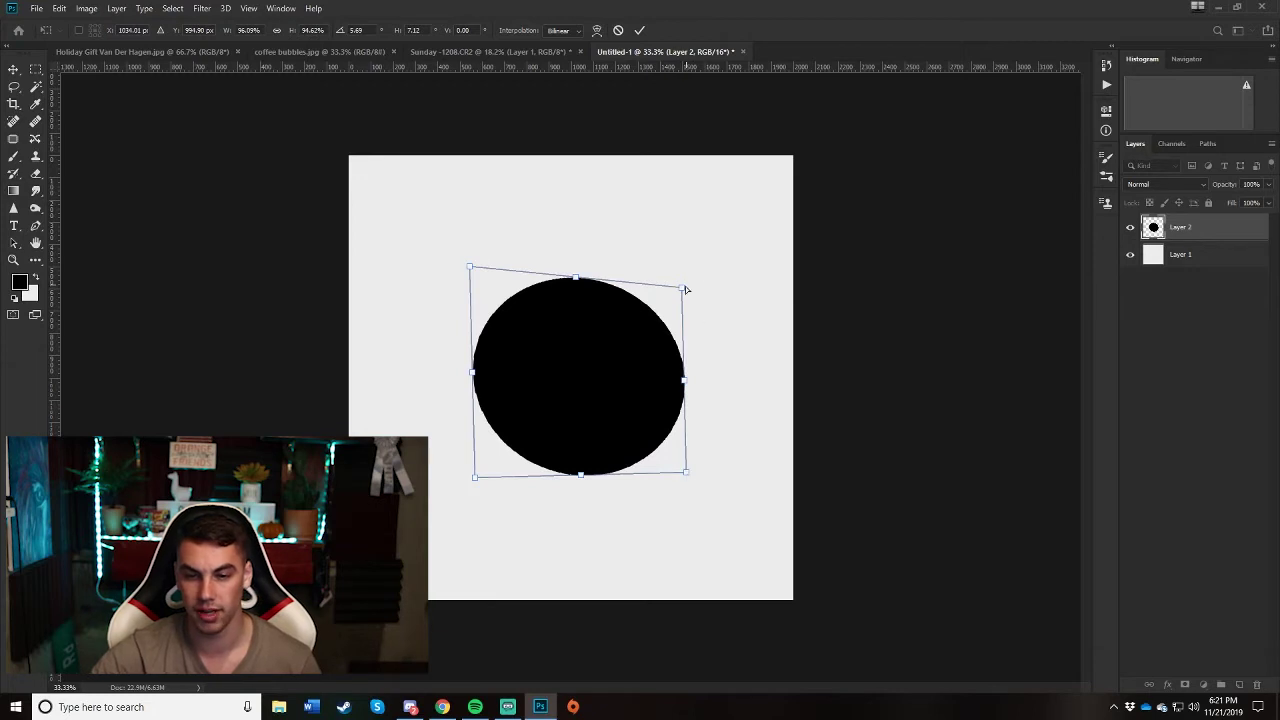
drag(686, 289, 681, 256)
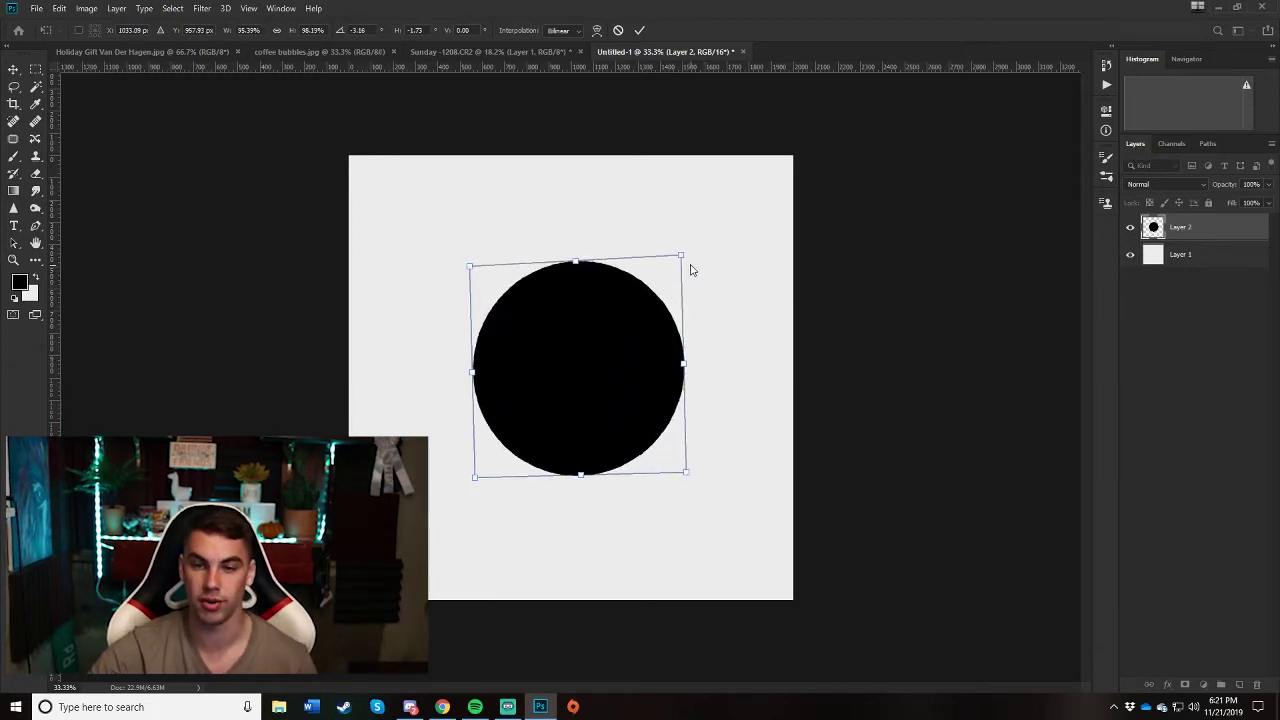
drag(681, 260, 684, 413)
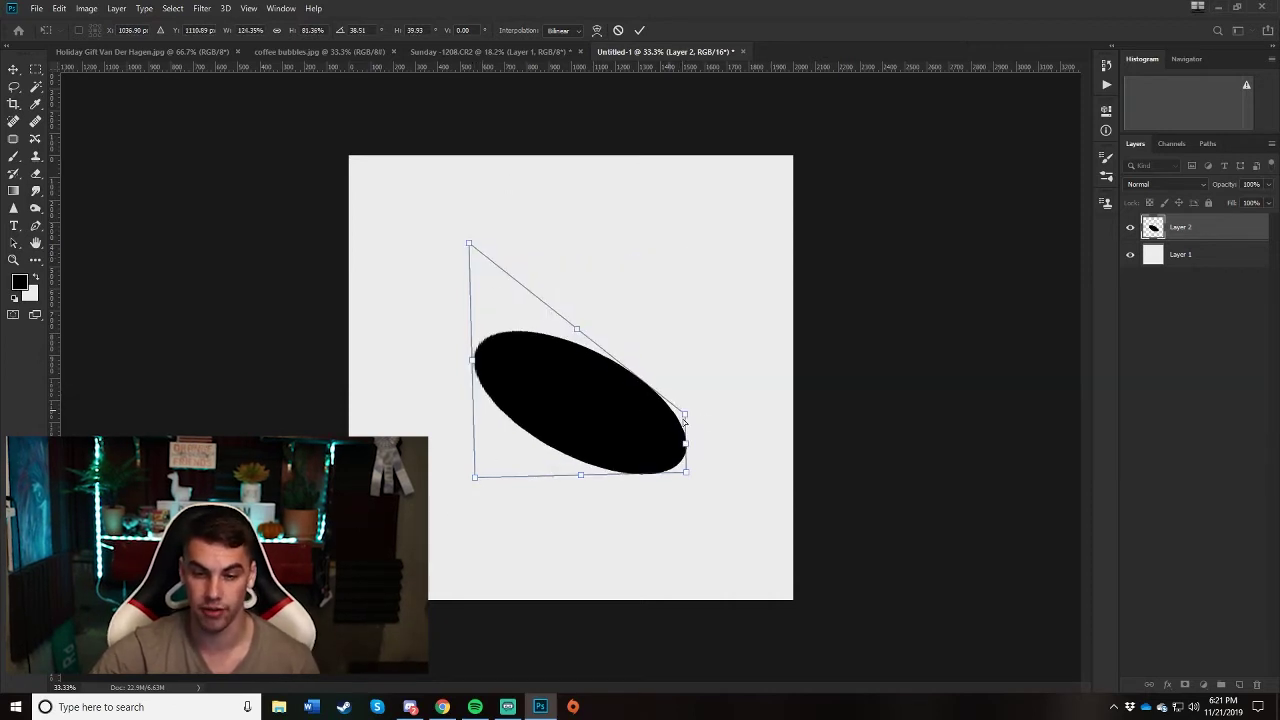
drag(686, 418, 710, 245)
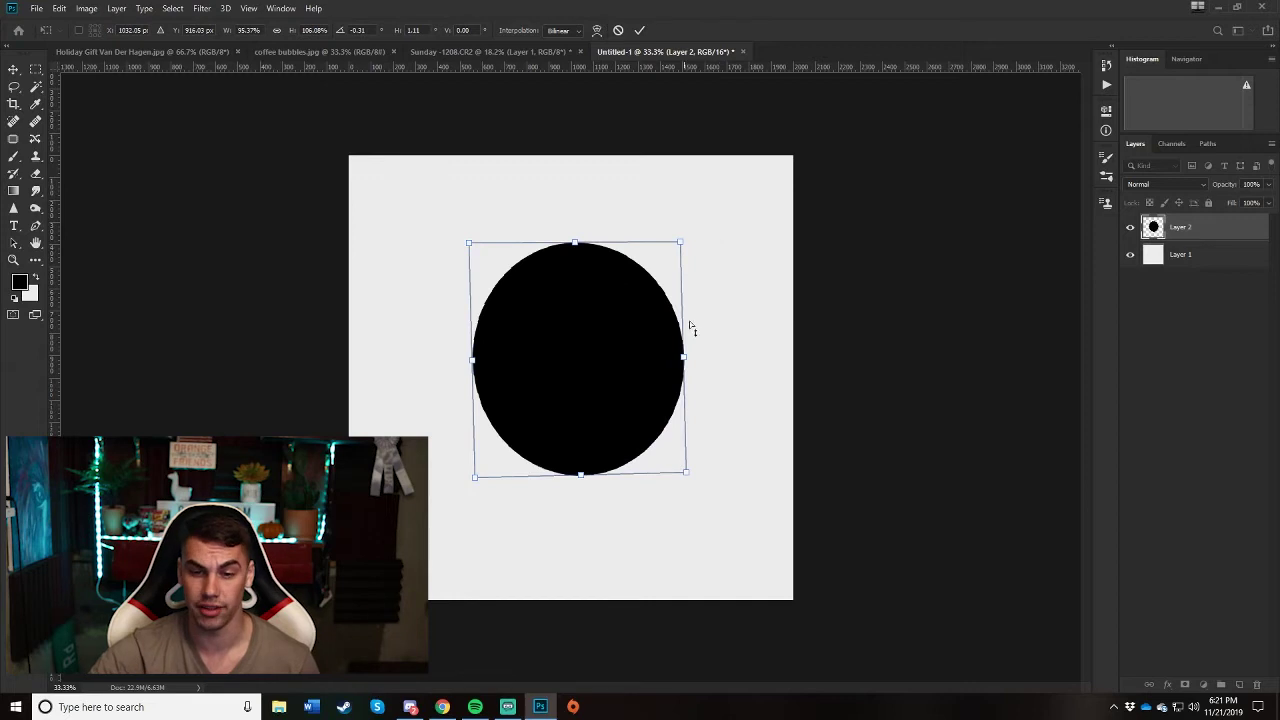
Reset the circle to 100%, then skew it again, ending almost round with about 1.05° skew
key(ctrl+z)
right_click(586, 327)
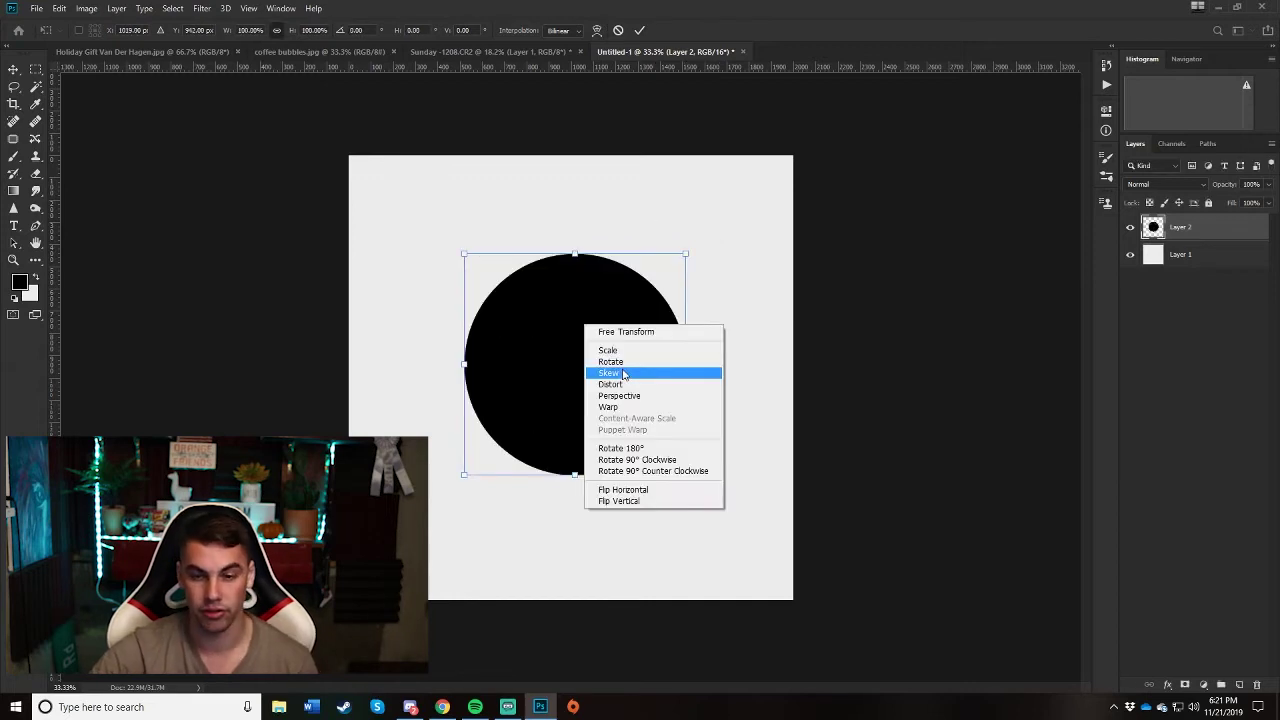
click(620, 373)
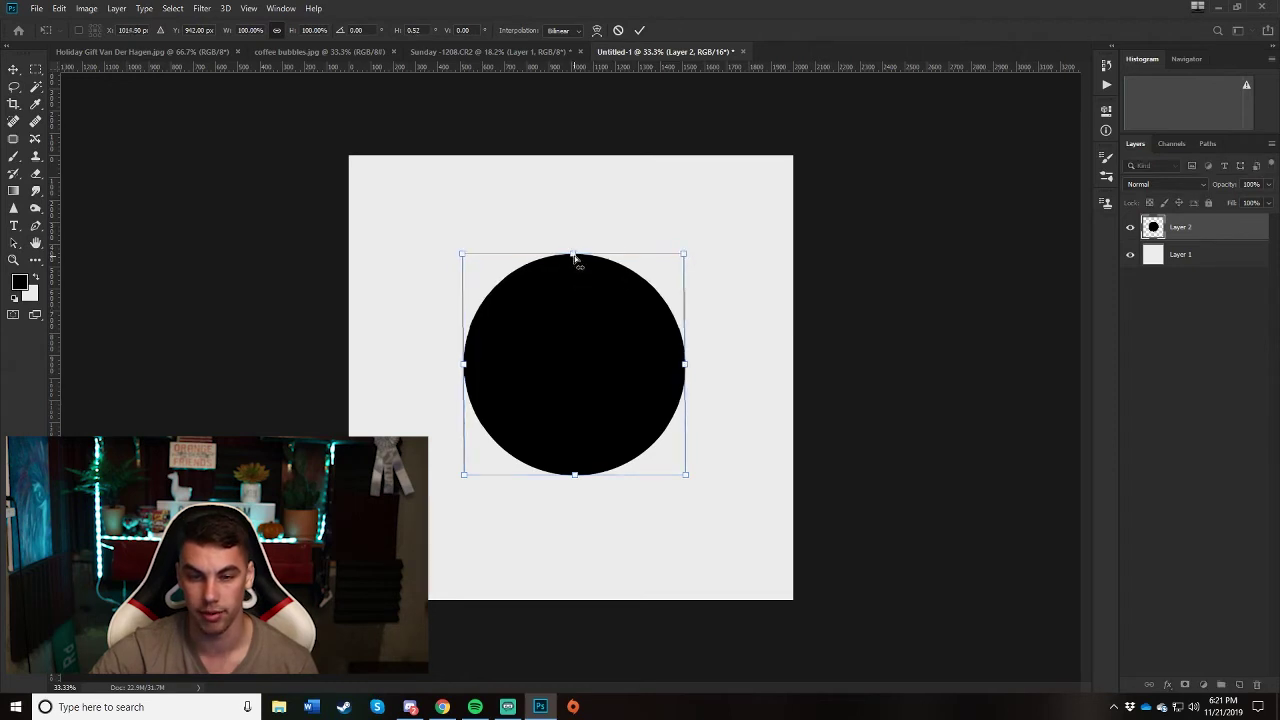
mouse_move(575, 258)
mouse_down()
mouse_move(545, 259)
mouse_move(621, 286)
mouse_move(554, 274)
mouse_move(657, 266)
mouse_move(575, 257)
mouse_move(677, 252)
mouse_move(478, 232)
mouse_move(628, 236)
mouse_move(446, 234)
mouse_move(574, 248)
mouse_up()
mouse_move(688, 343)
mouse_down()
mouse_move(723, 320)
mouse_move(722, 275)
mouse_move(690, 338)
mouse_up()
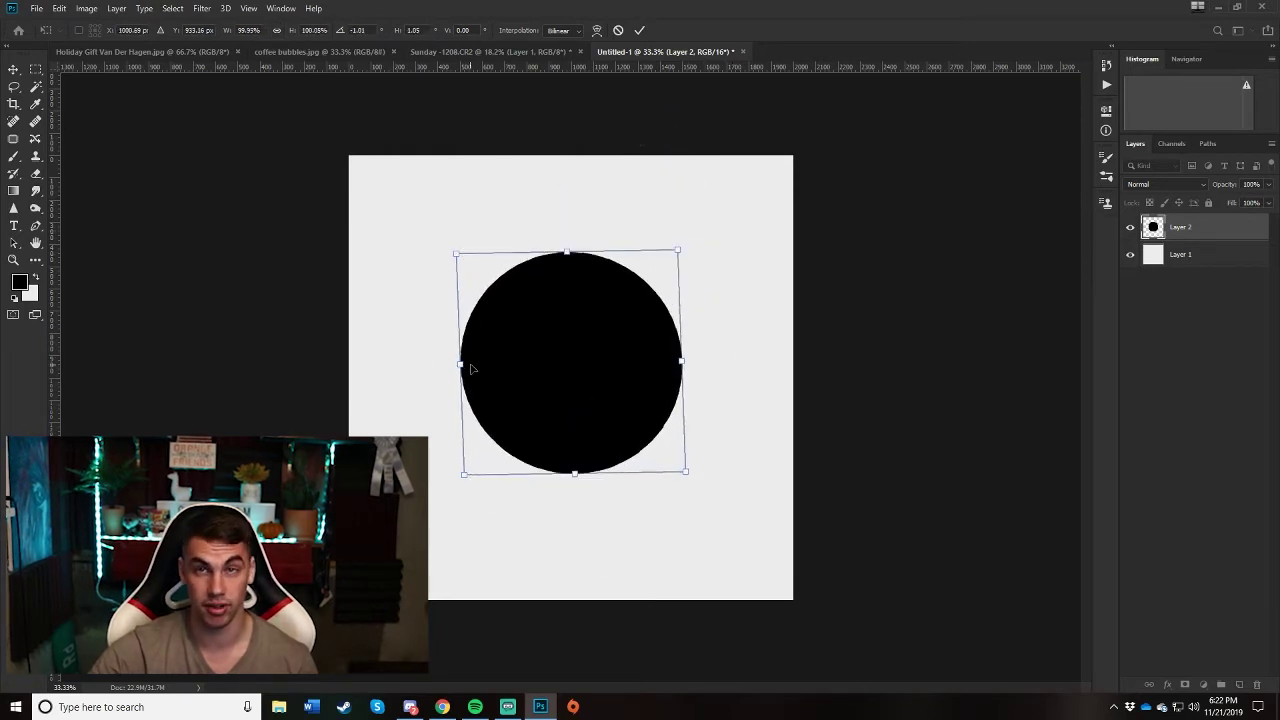
right_click(595, 310)
Distort the circle by its corners into a thin diagonal sliver, then a tall upright oval
click(648, 372)
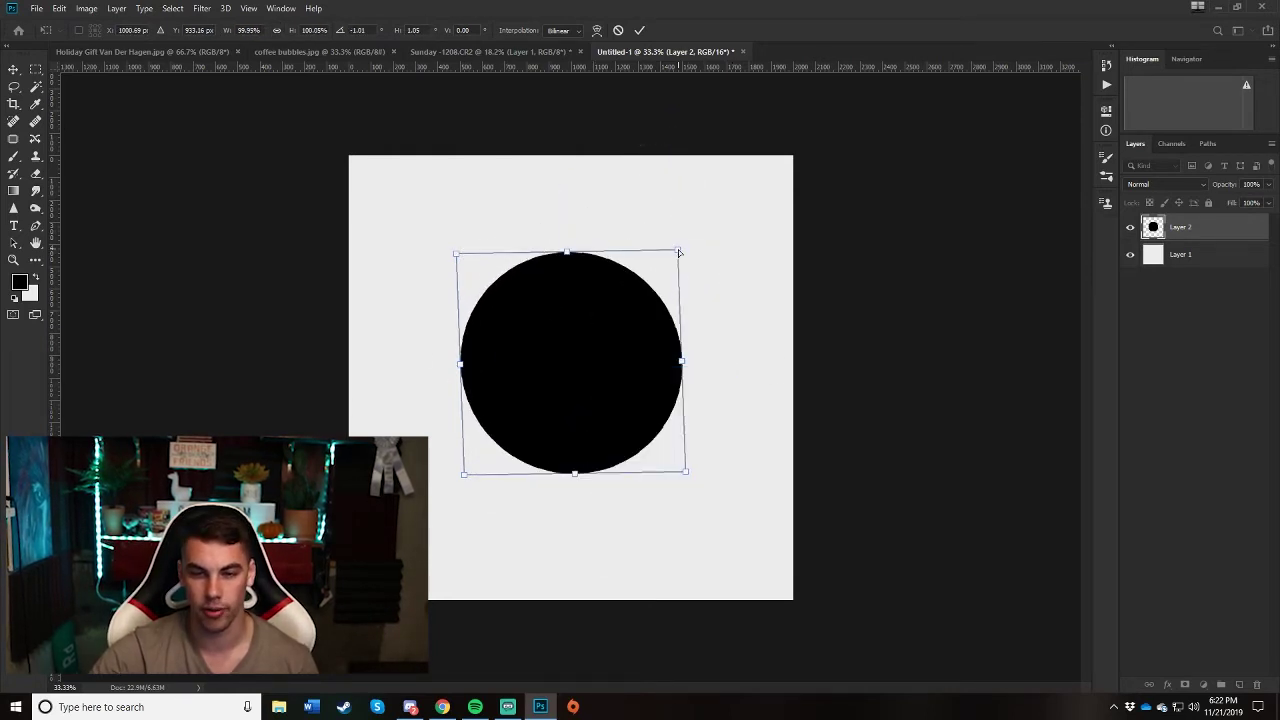
drag(679, 253, 542, 286)
drag(418, 297, 705, 201)
Tilt the ellipse from its top-left corner, then use Perspective to widen and slant its top
right_click(553, 348)
click(603, 418)
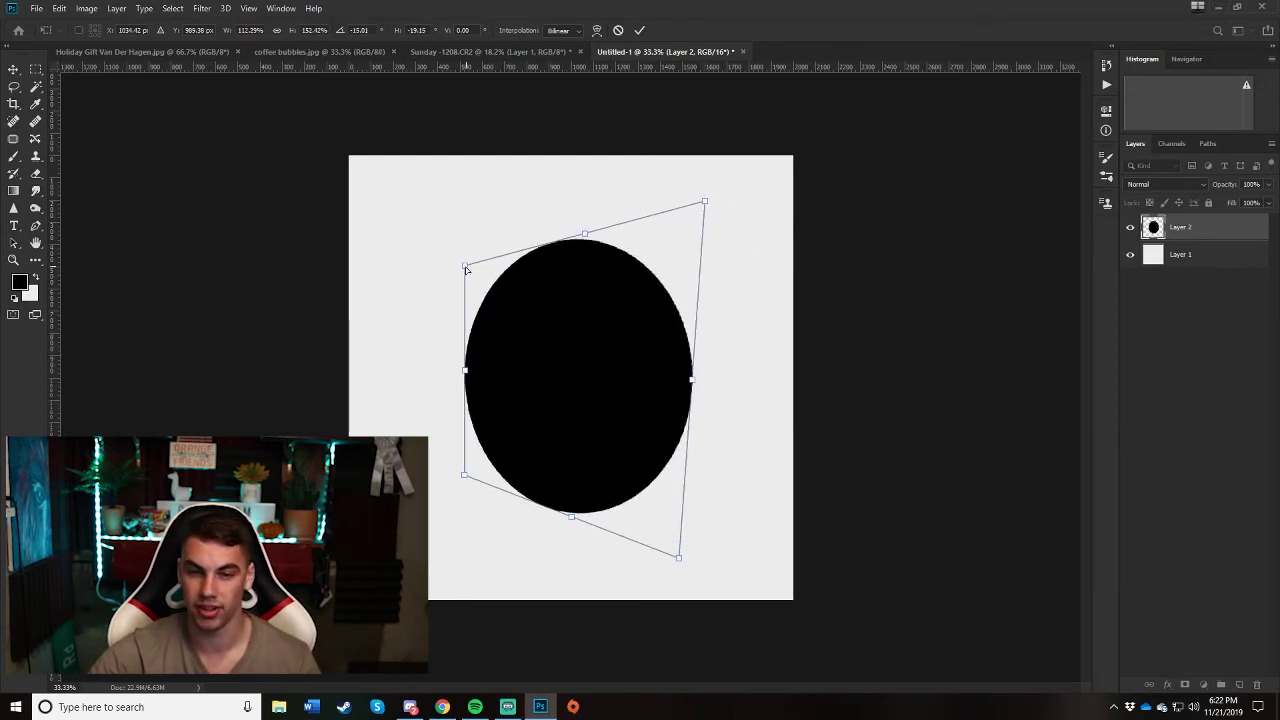
drag(466, 269, 436, 280)
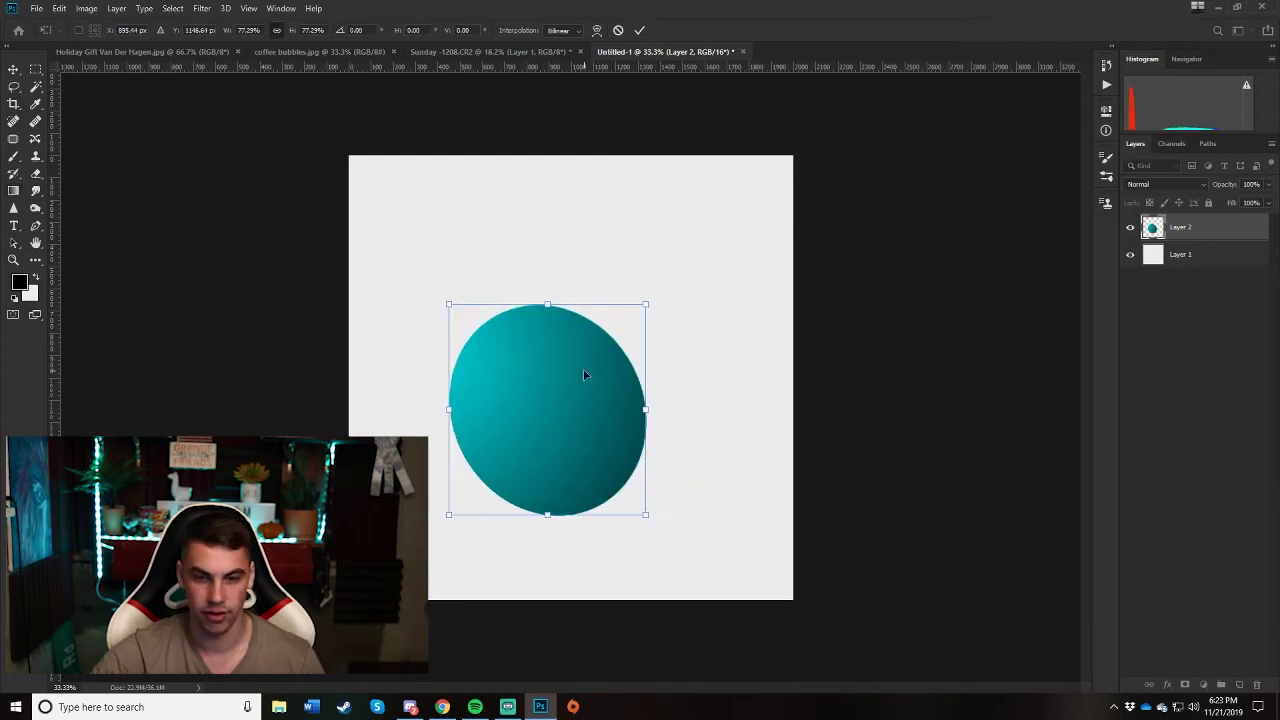
right_click(584, 372)
click(640, 442)
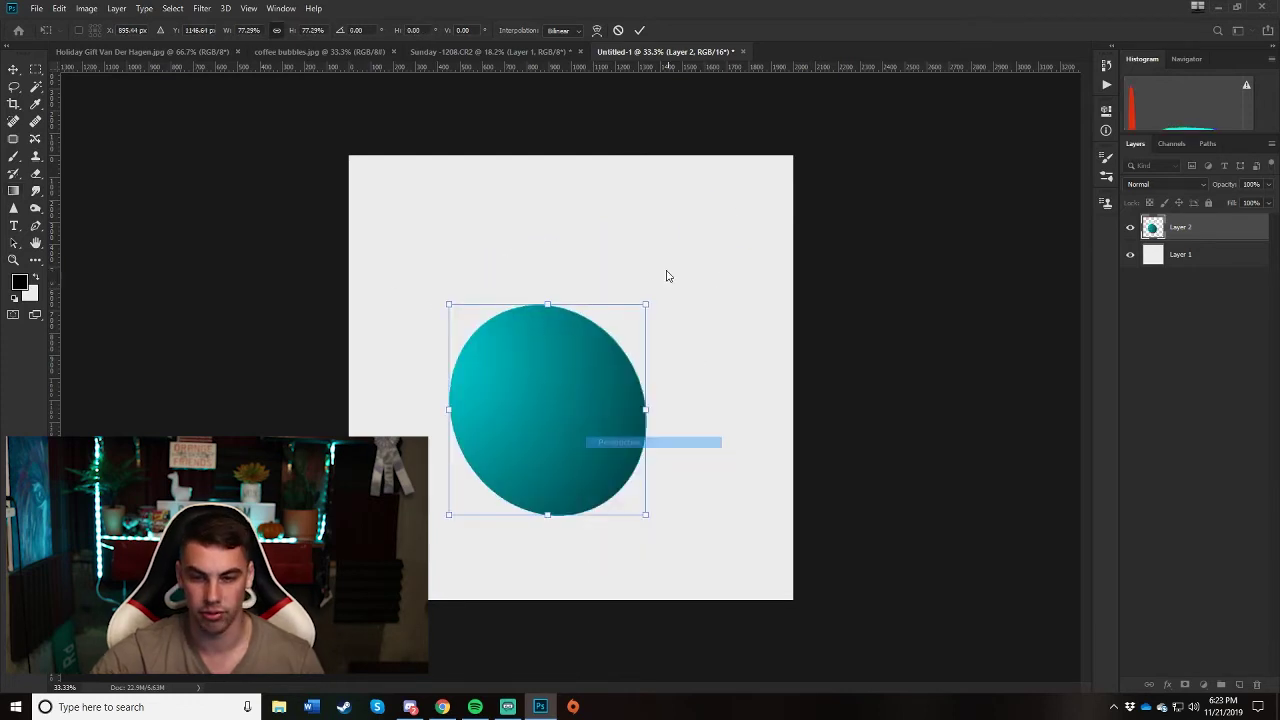
drag(646, 309, 631, 263)
drag(553, 290, 505, 261)
Twist and stretch the ellipse by its corners, settle it as a tilted oval, and enter Warp mode
drag(416, 315, 677, 400)
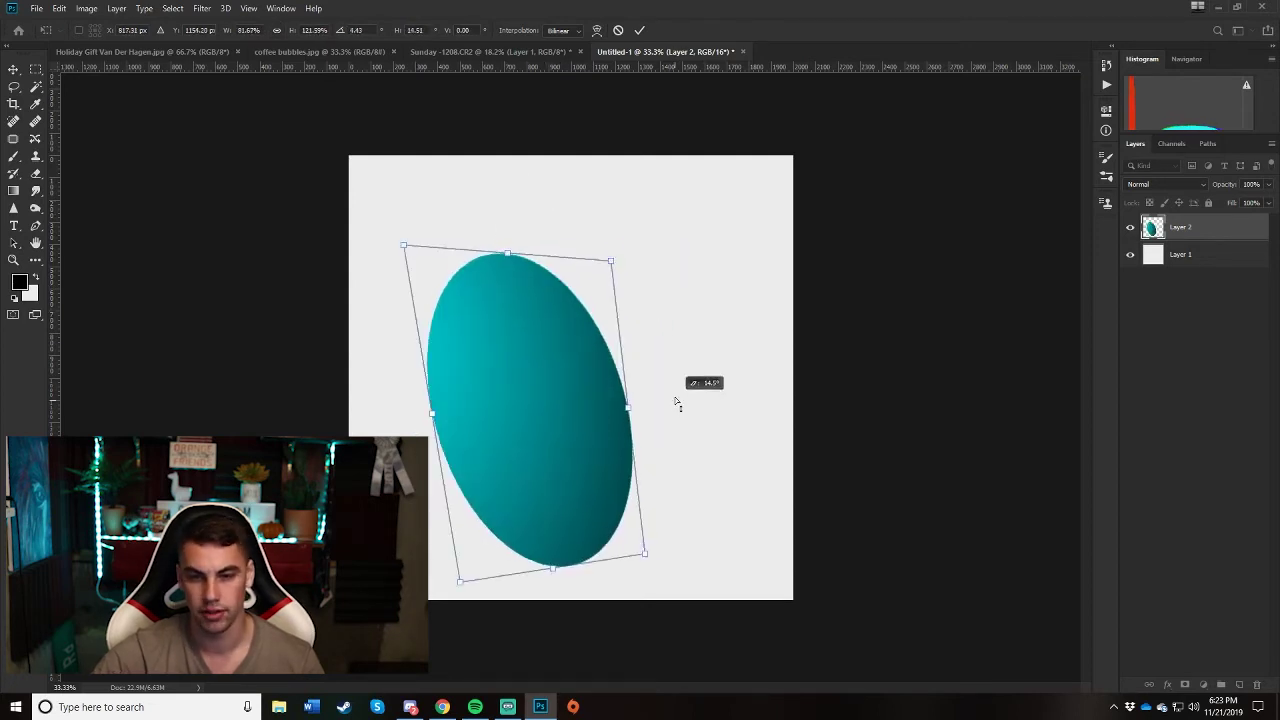
drag(603, 251, 775, 231)
drag(588, 413, 652, 362)
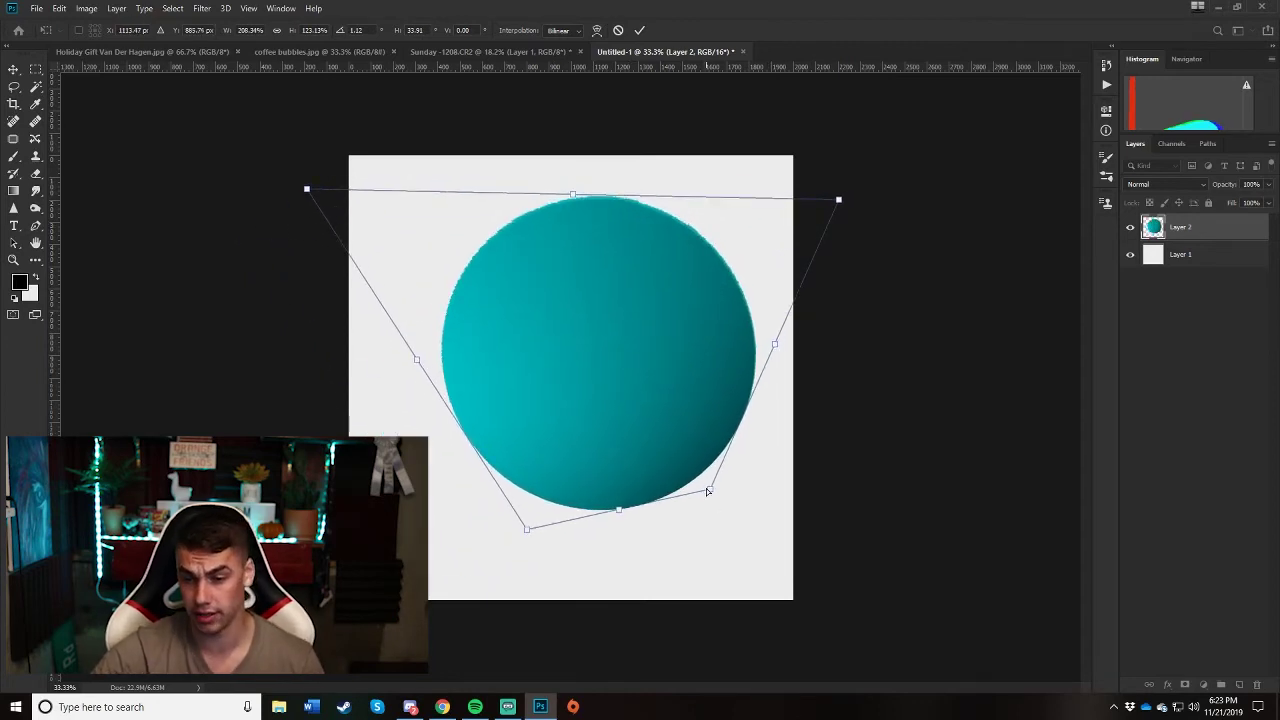
drag(710, 489, 1100, 330)
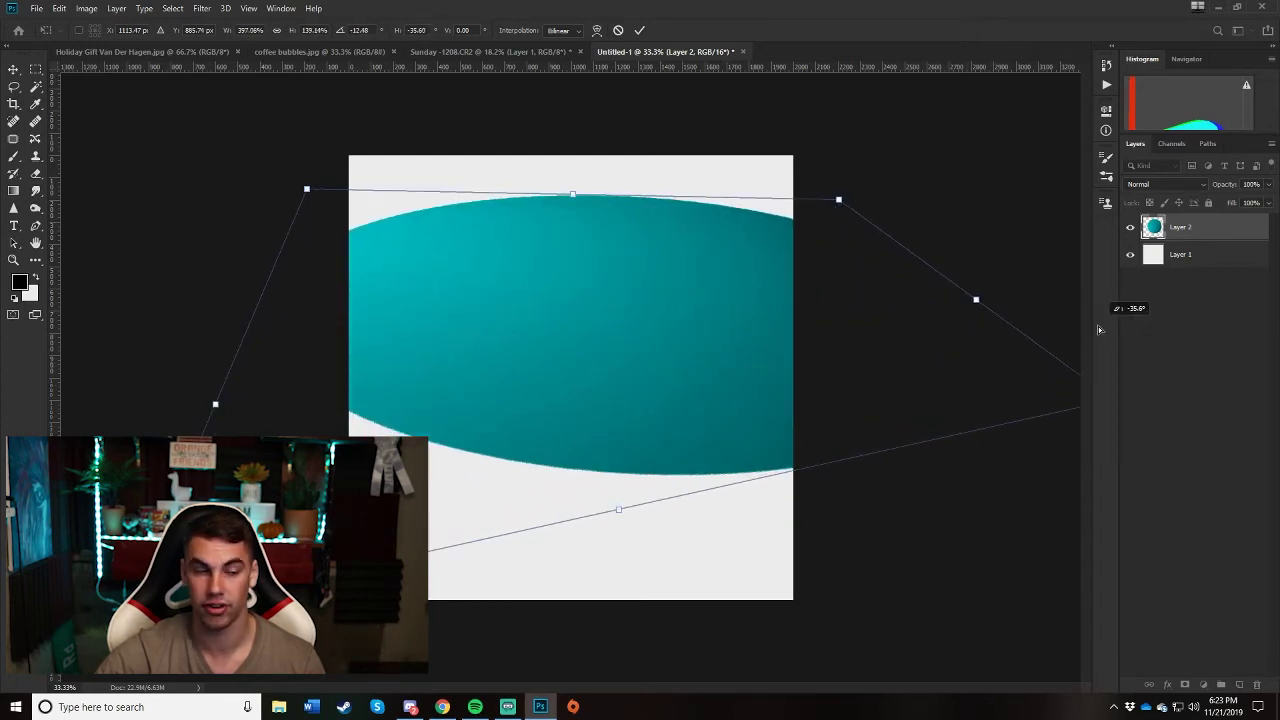
drag(717, 291, 692, 343)
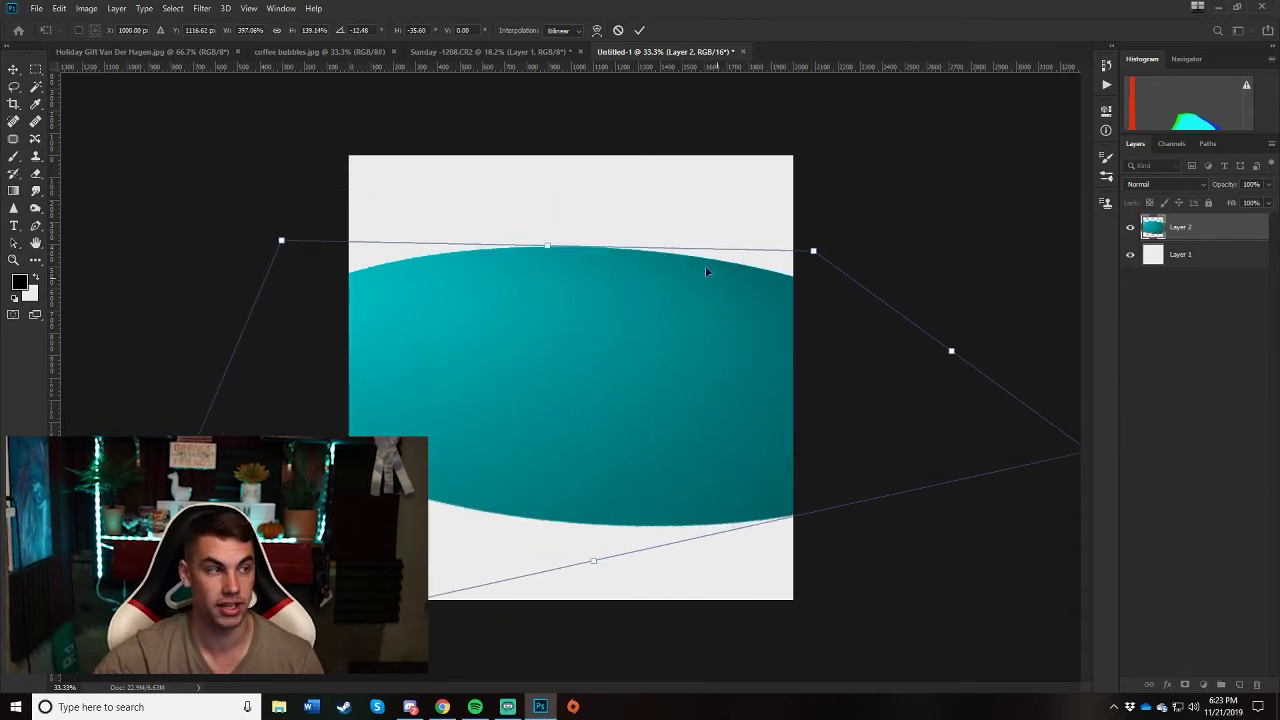
right_click(689, 290)
click(655, 450)
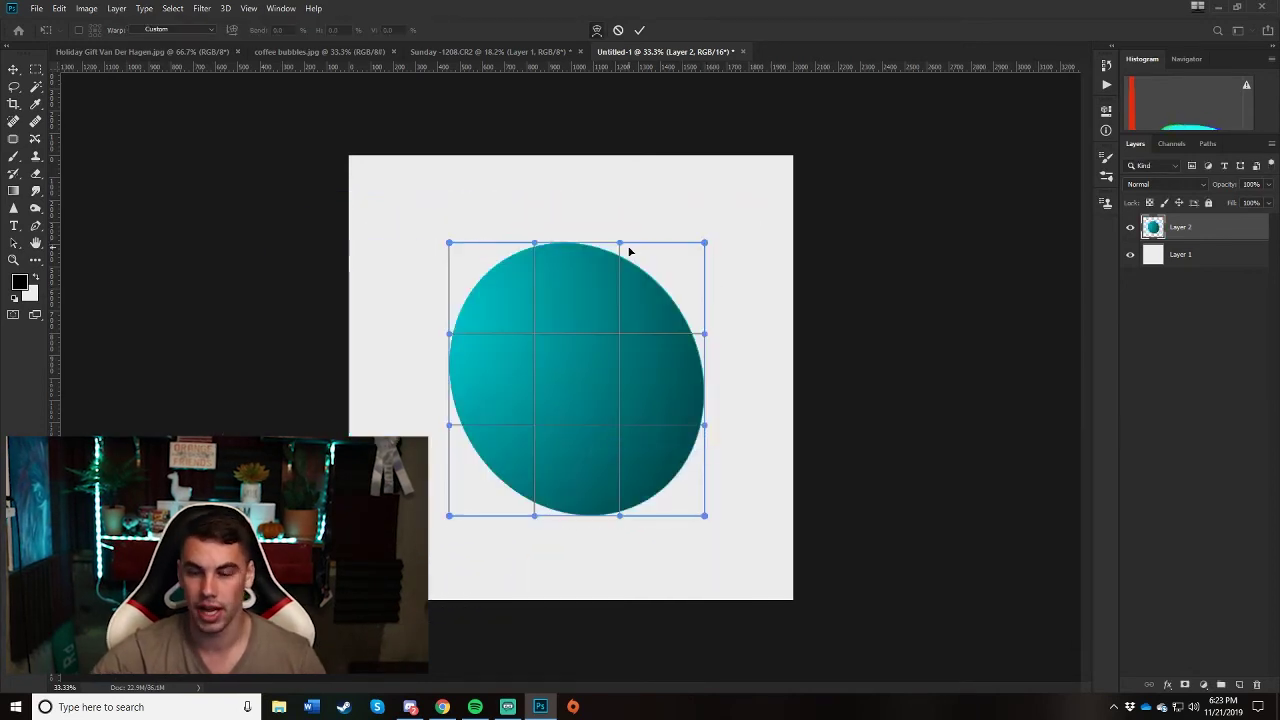
Warp the ellipse's corners and sides into a bulging, S-curved blob
drag(620, 246, 712, 166)
drag(706, 243, 830, 240)
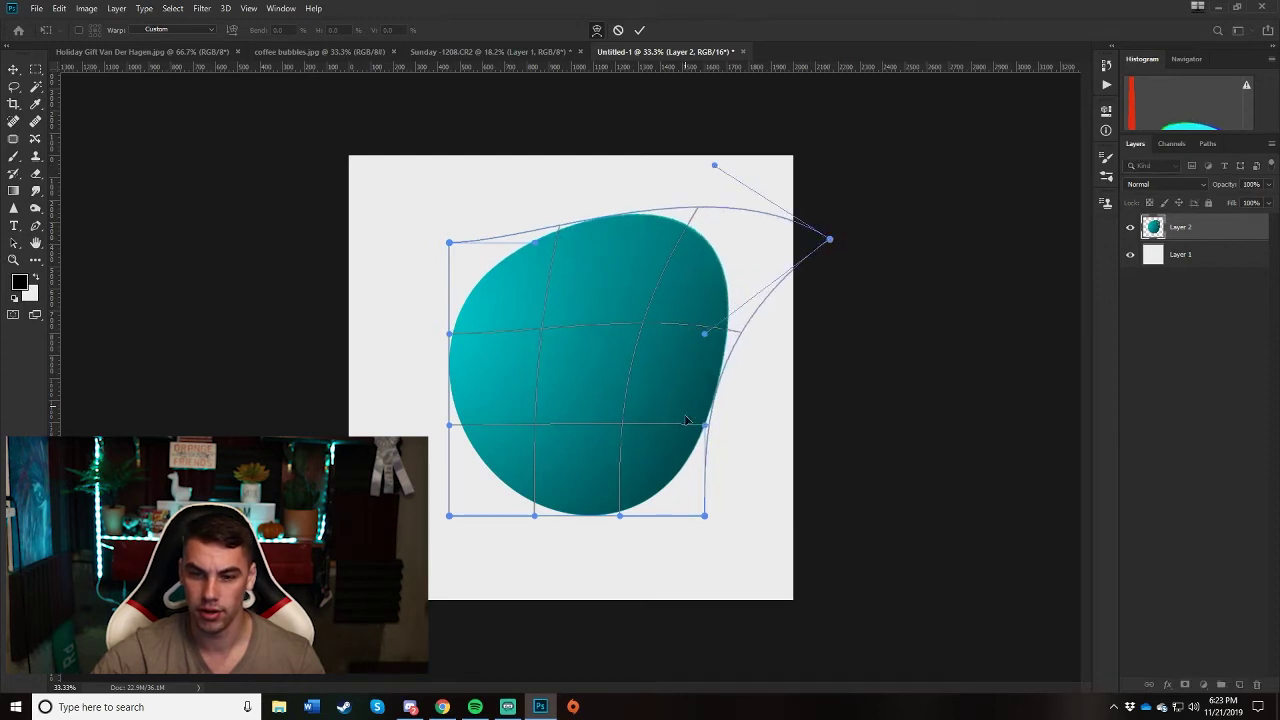
drag(708, 432, 625, 368)
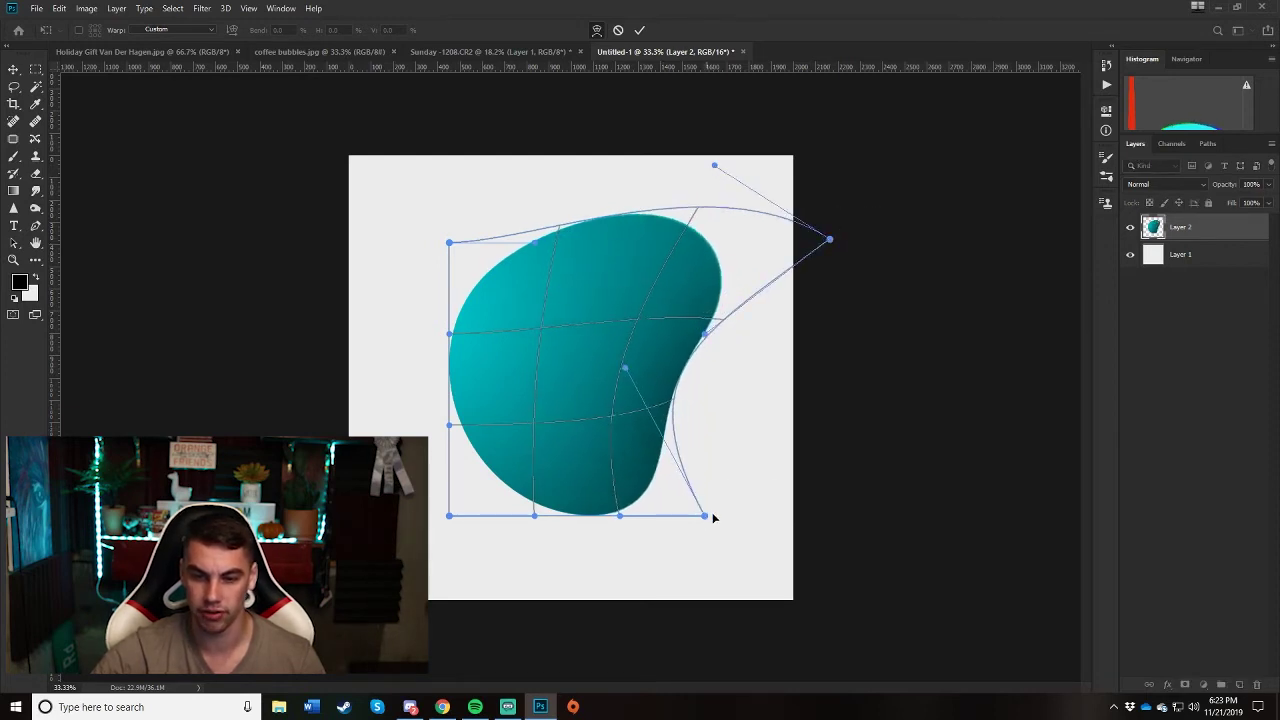
drag(713, 517, 839, 447)
drag(448, 243, 408, 381)
drag(450, 422, 614, 340)
drag(840, 240, 609, 347)
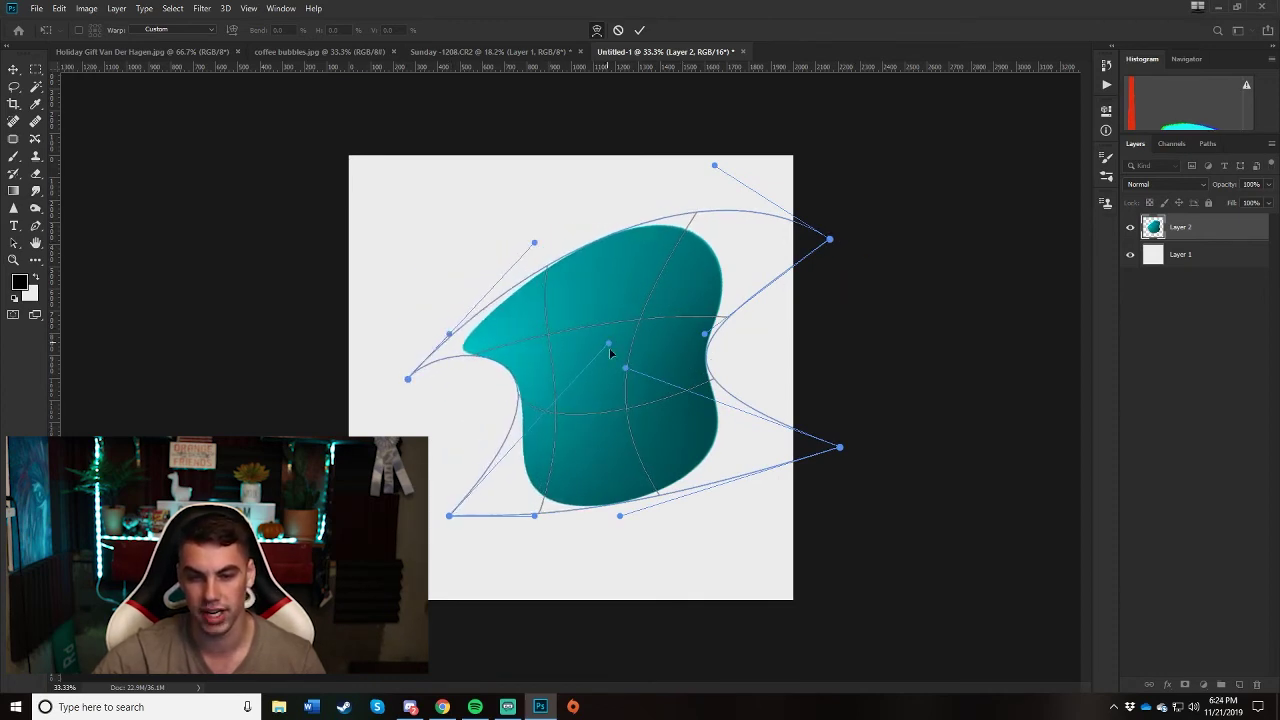
drag(534, 517, 705, 333)
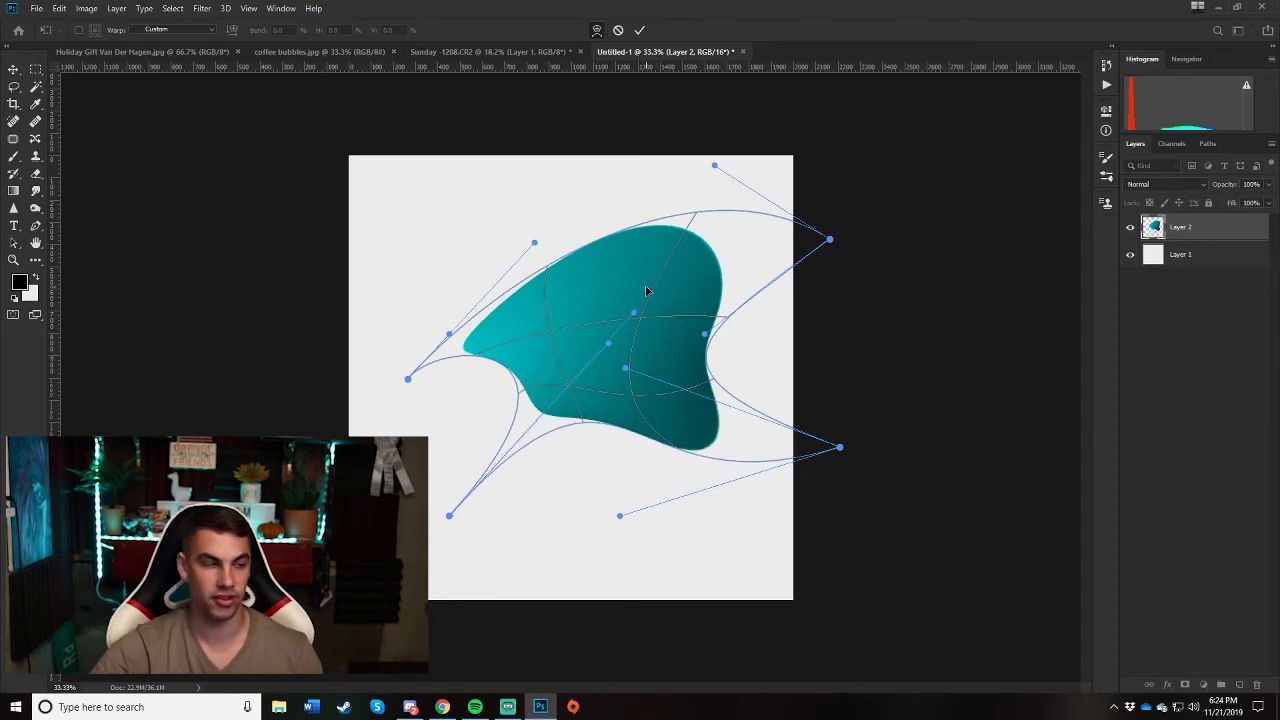
Bend the blob's top, middle and right edges further, leaving a notch on the right side
drag(534, 245, 505, 189)
drag(546, 327, 504, 318)
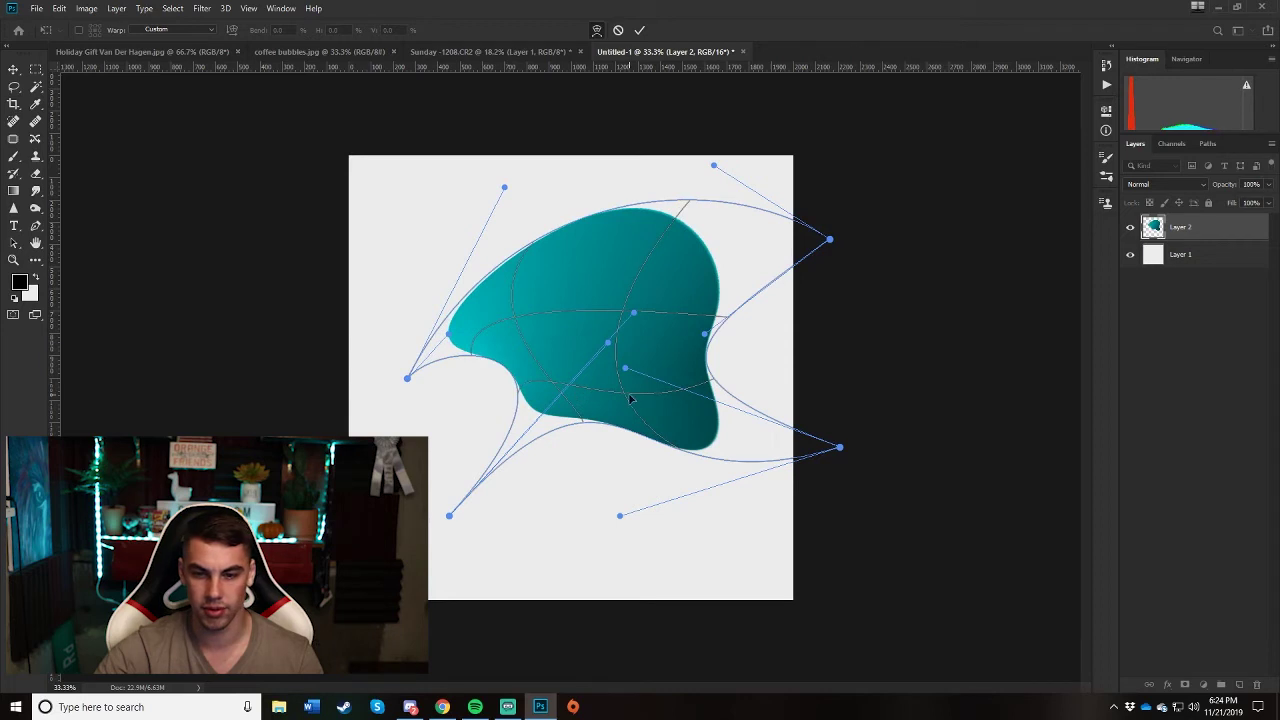
drag(630, 399, 669, 398)
drag(668, 321, 709, 263)
drag(828, 246, 928, 234)
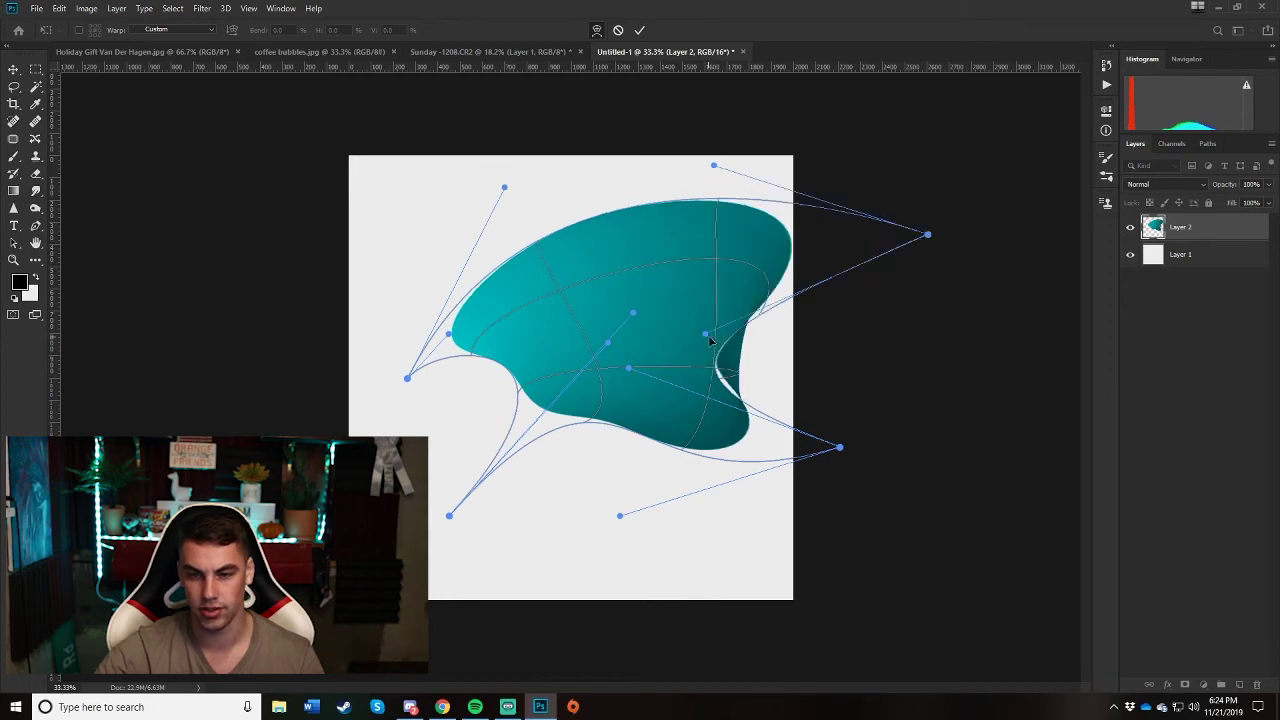
mouse_move(740, 358)
mouse_down()
mouse_move(991, 349)
mouse_move(730, 363)
mouse_up()
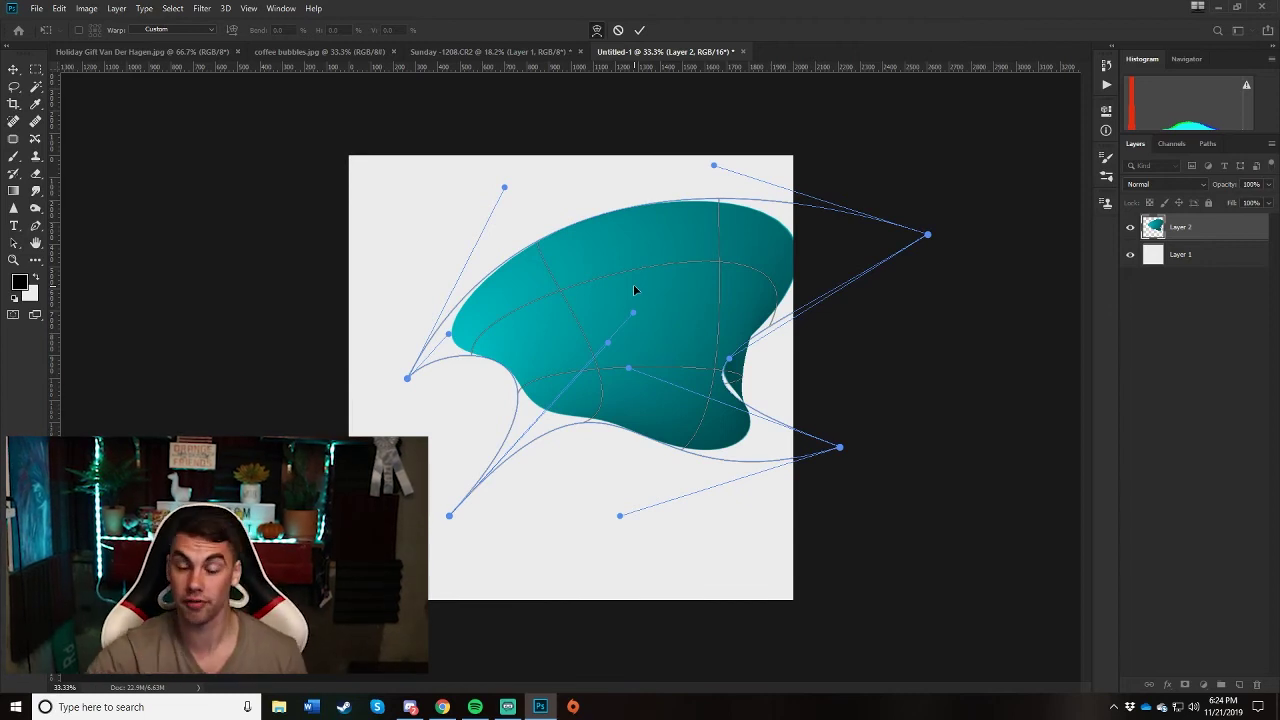
right_click(708, 297)
Skew the circle into an ellipse tilted about -37°, then stretch it wider and taller
click(749, 304)
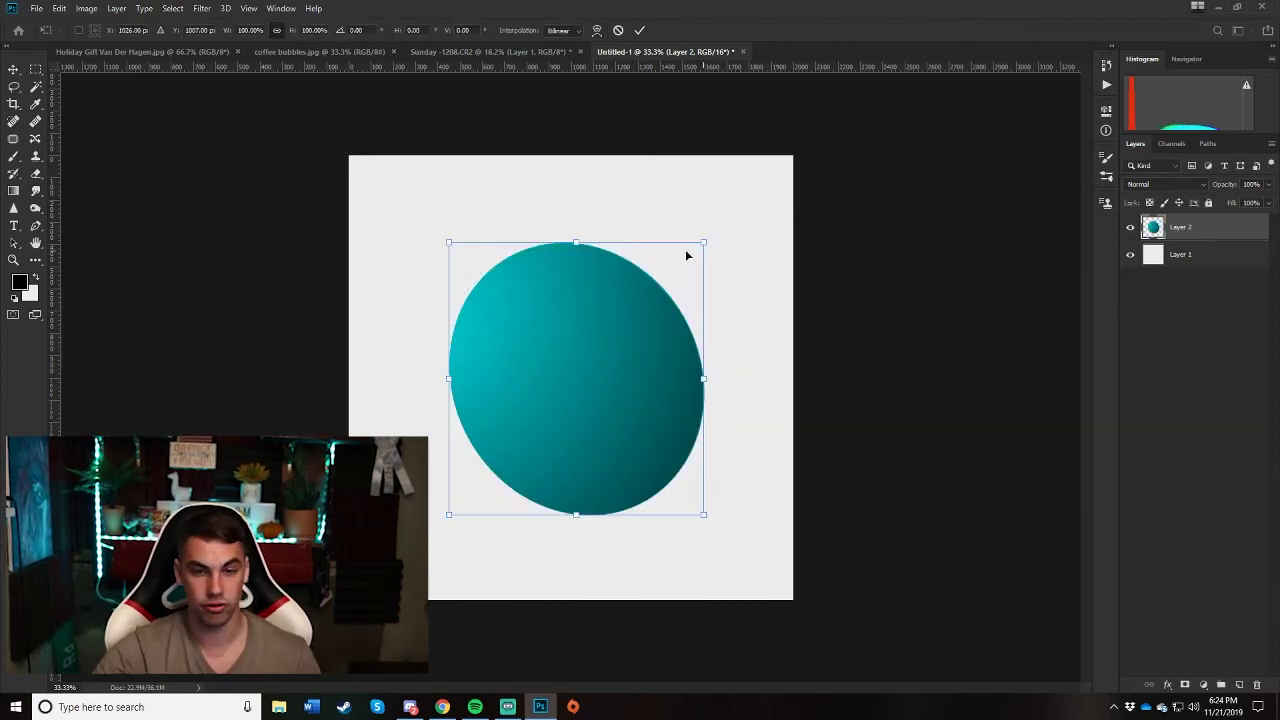
drag(448, 243, 482, 251)
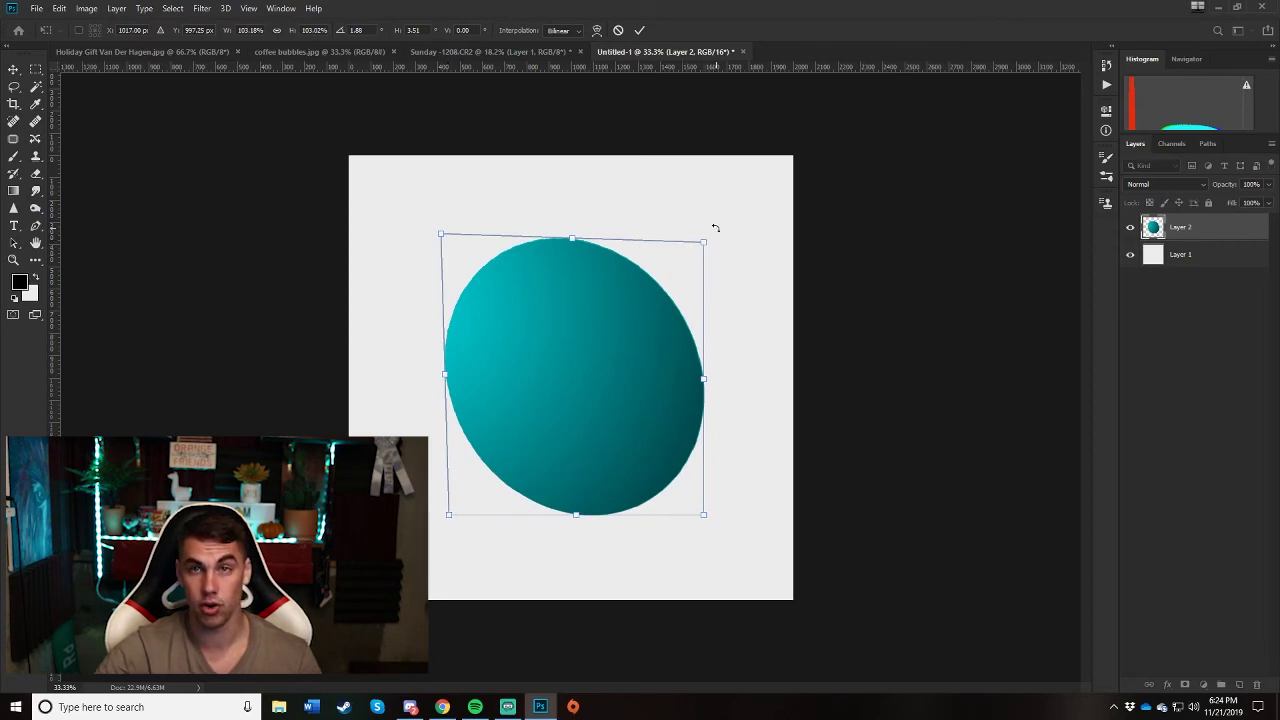
mouse_move(440, 236)
mouse_down()
mouse_move(628, 228)
mouse_move(406, 420)
mouse_move(445, 482)
mouse_move(468, 225)
mouse_move(617, 205)
mouse_move(670, 210)
mouse_move(681, 231)
mouse_move(425, 246)
mouse_up()
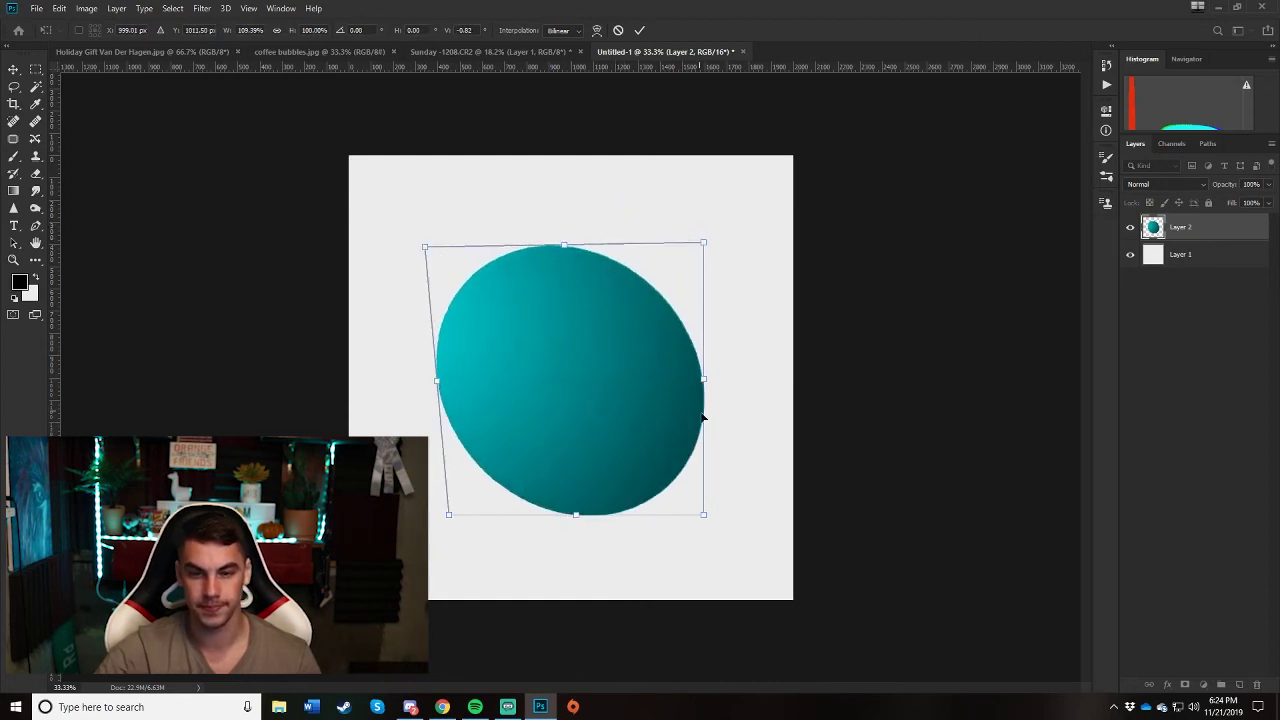
drag(705, 382, 789, 365)
drag(607, 238, 582, 101)
drag(618, 508, 624, 546)
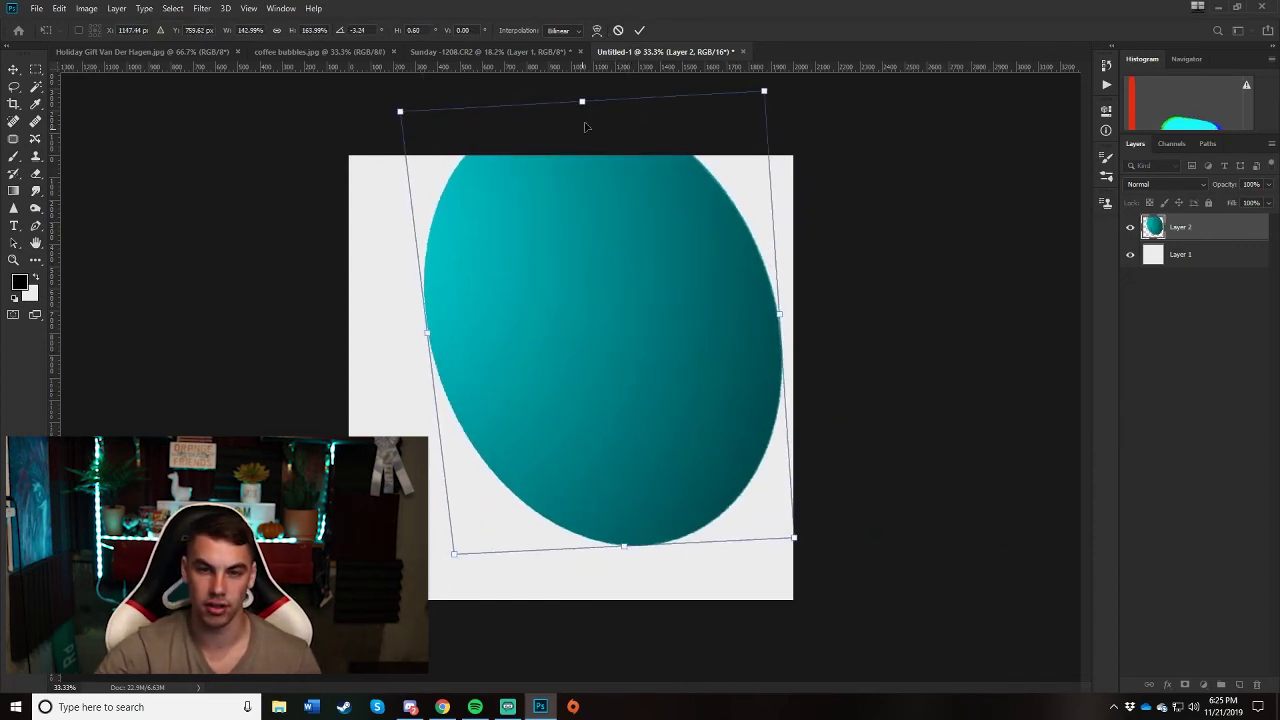
Reshape it into a leaning oval of about 114% by 117% and zoom out
drag(582, 104, 1039, 119)
drag(769, 265, 866, 188)
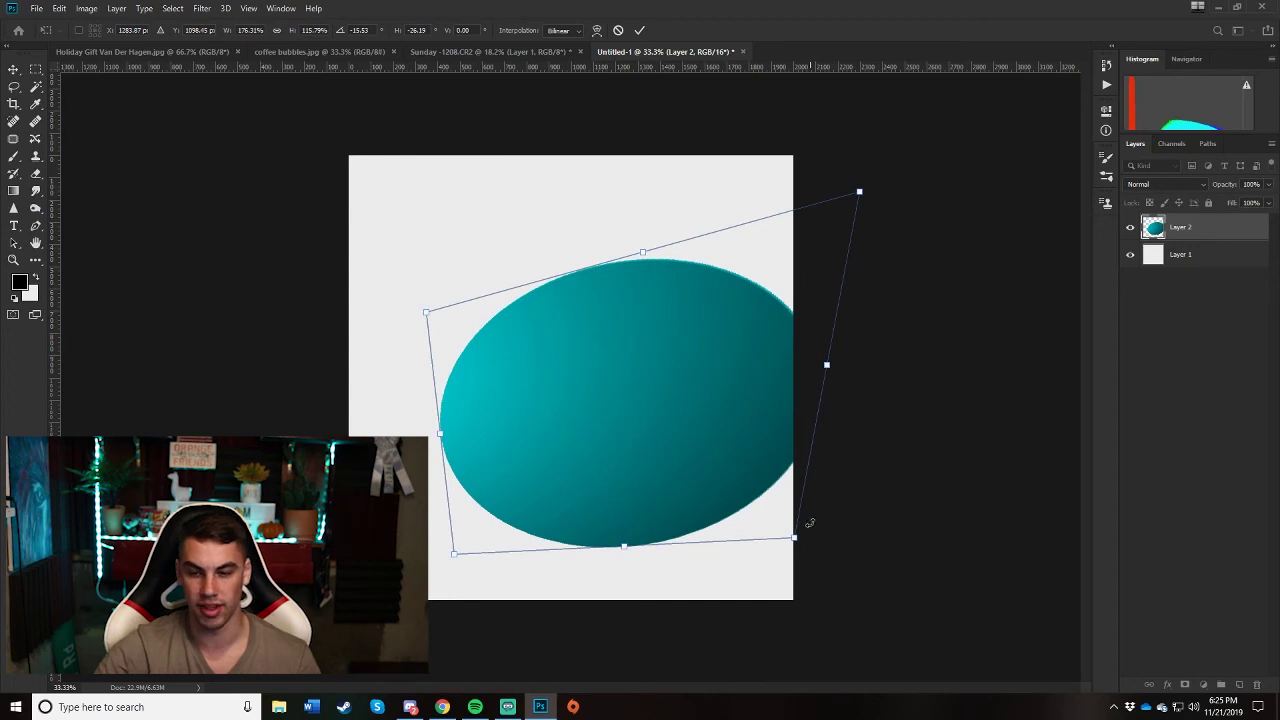
drag(857, 195, 710, 252)
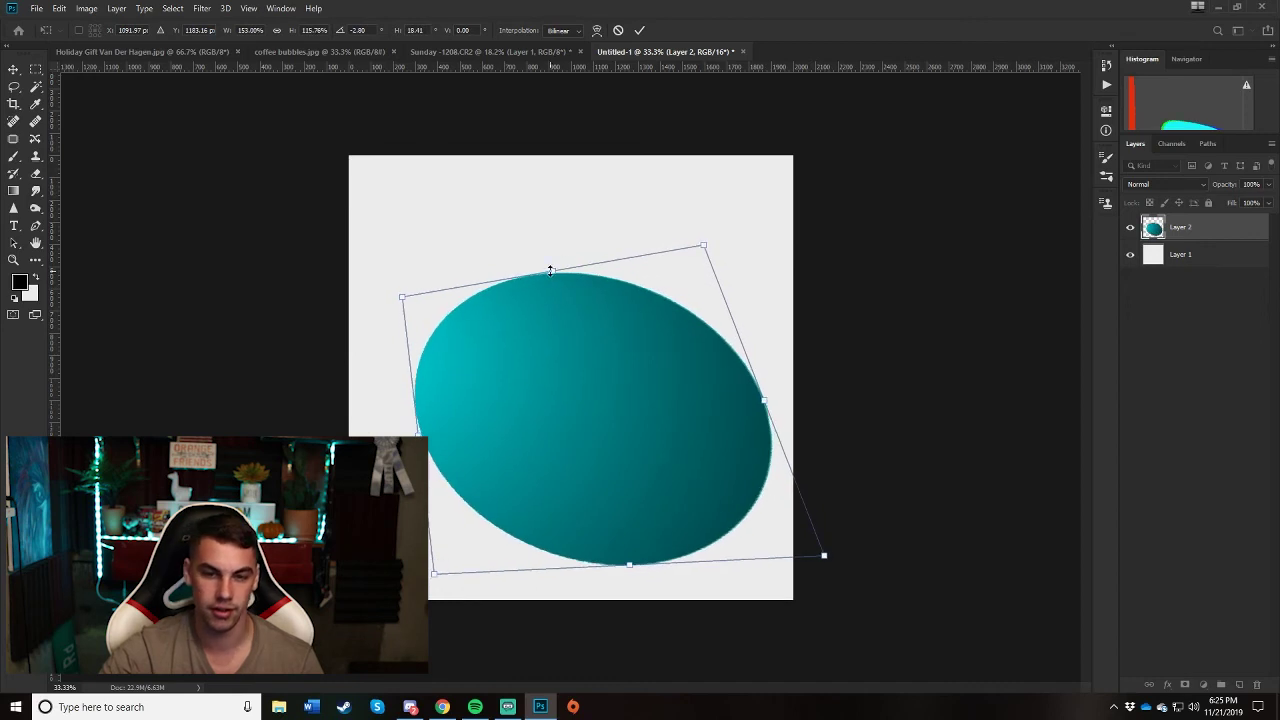
drag(550, 270, 577, 260)
scroll(633, 311, down, 3)
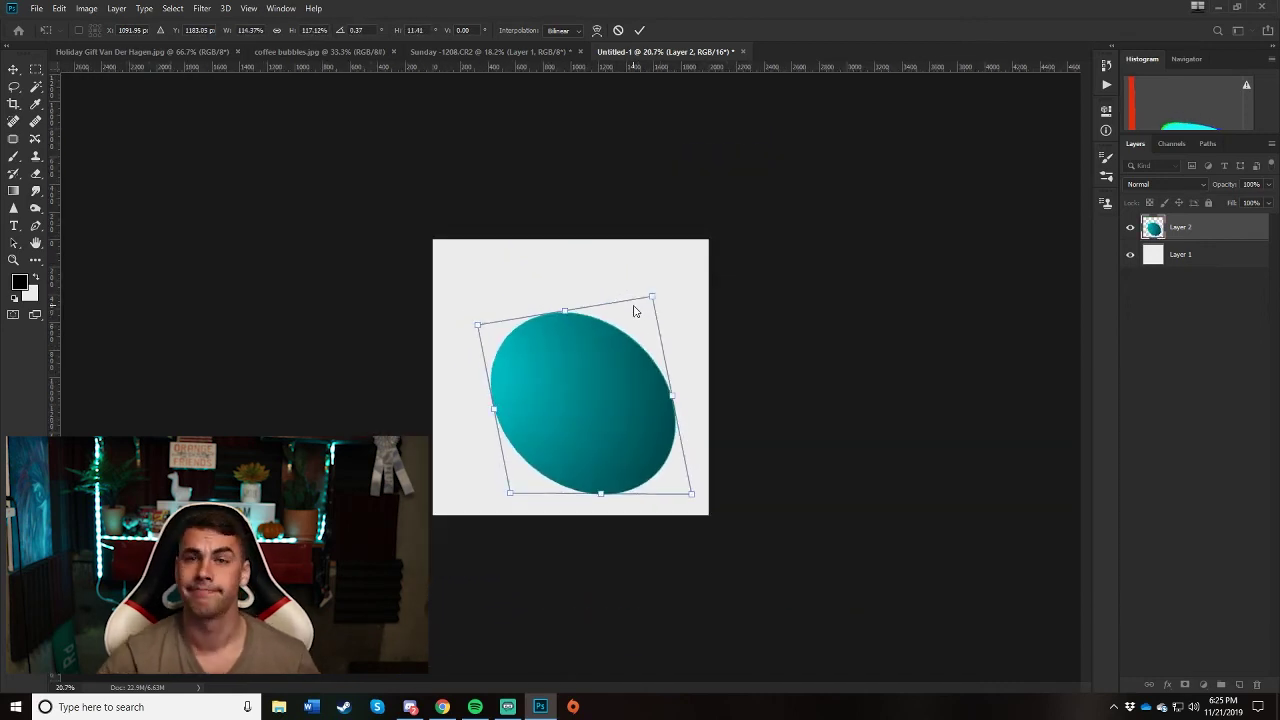
Commit the transform, go to Sunday -1208.CR2, and toggle Layer 1's coffee surface off and on
click(460, 51)
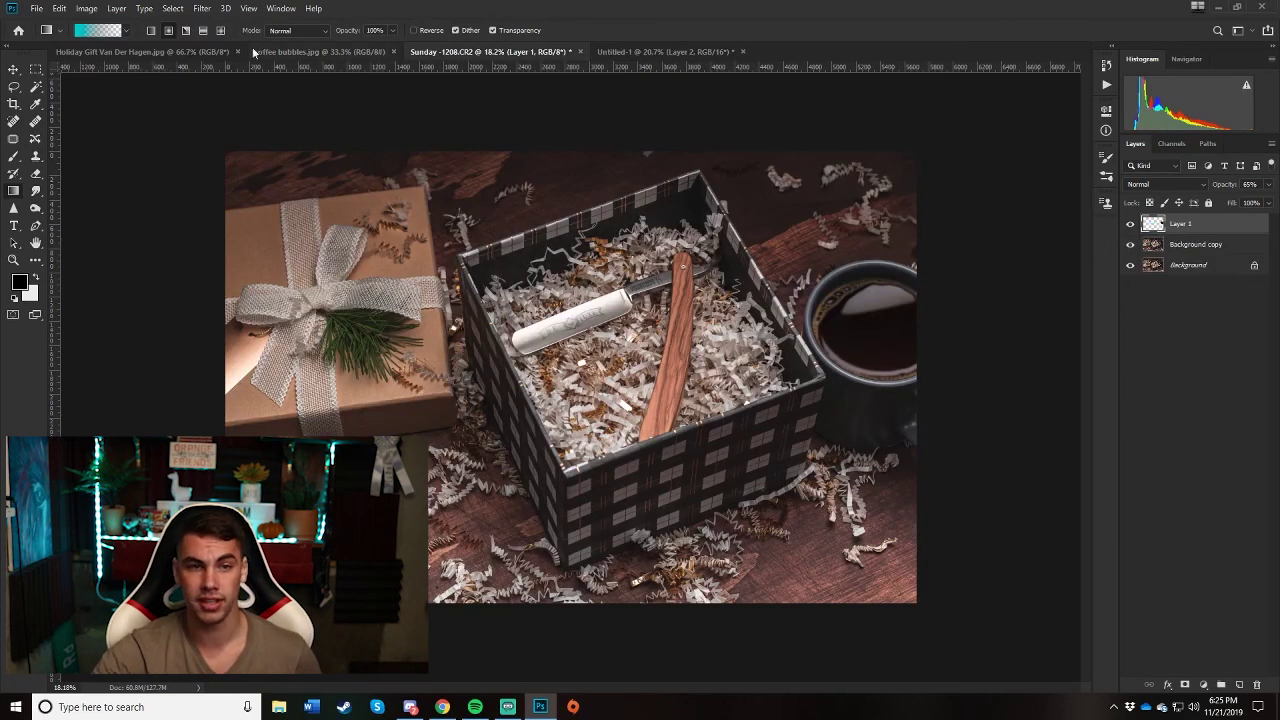
click(300, 52)
click(480, 51)
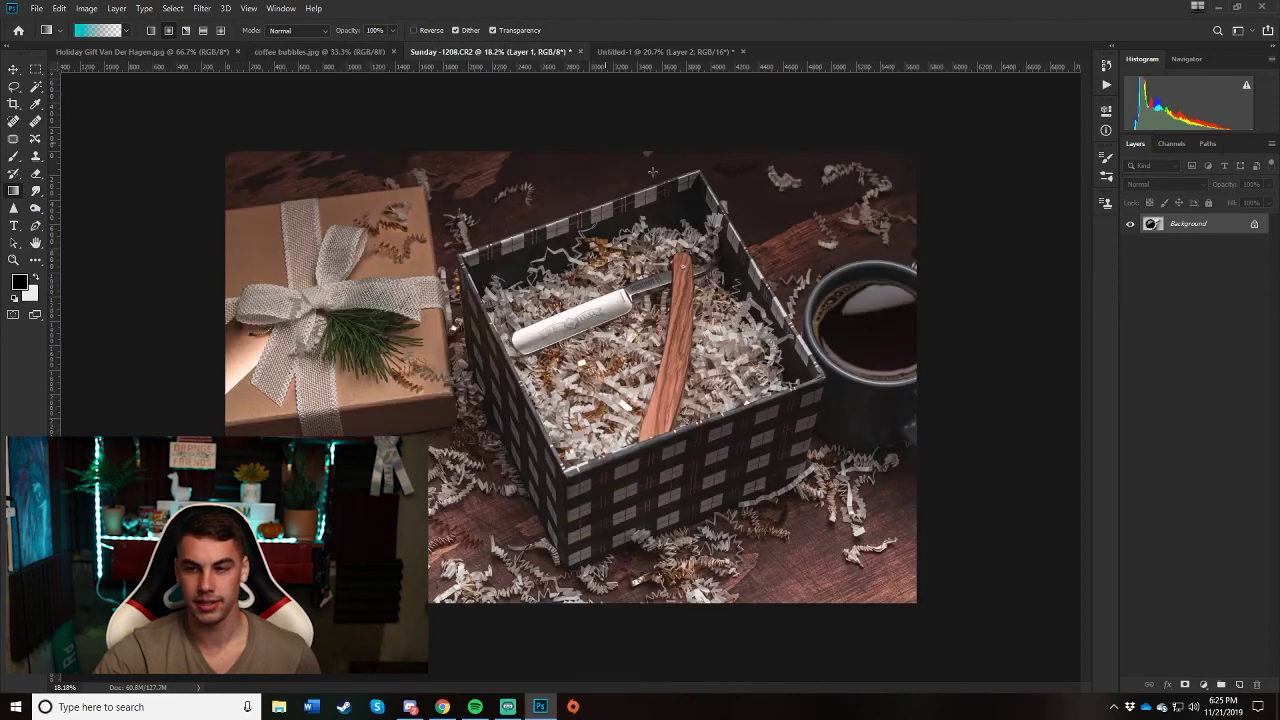
click(1131, 224)
click(1131, 224)
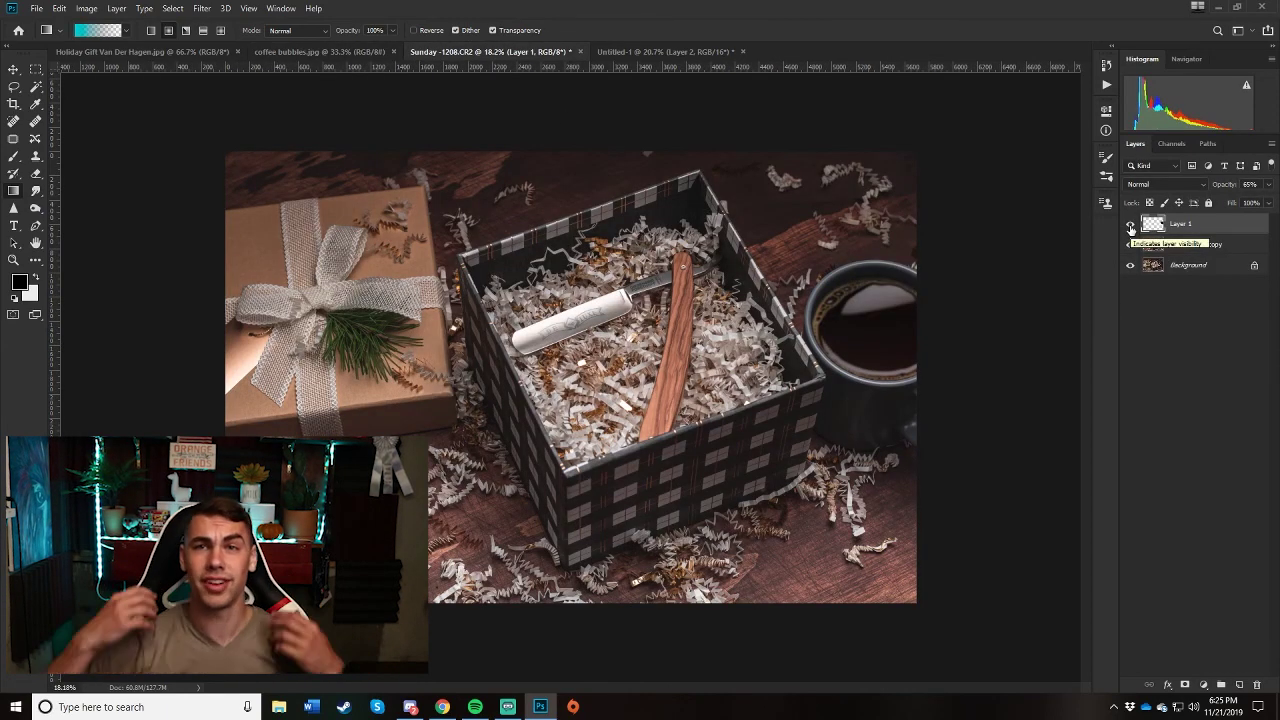